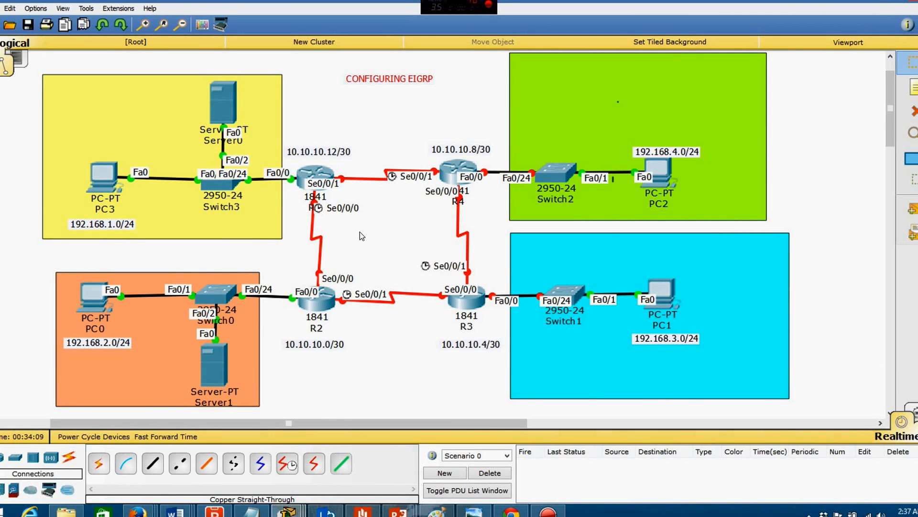
- Add a generic server to the blue 192.168.3.0/24 area and place it below Switch1
{"action": "mouse_move", "coordinate": [360, 231]}
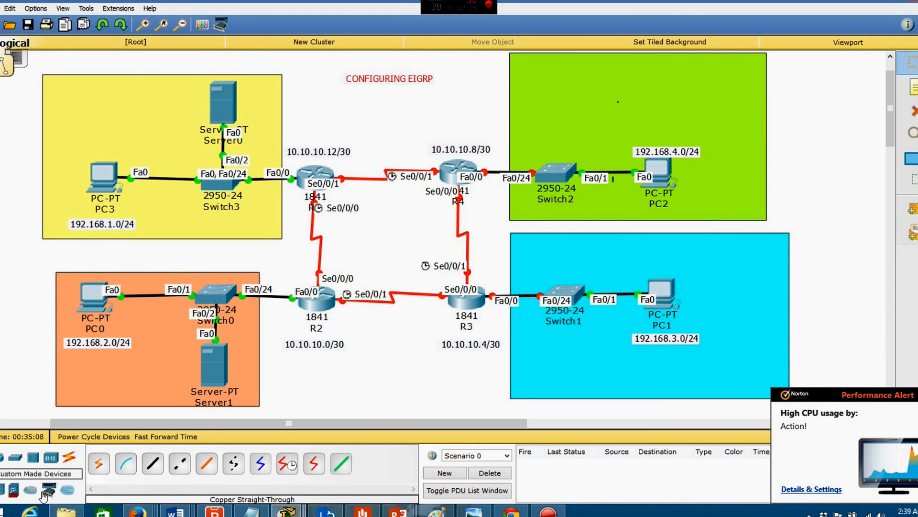
{"action": "left_click", "coordinate": [2, 489]}
{"action": "left_click_drag", "start_coordinate": [156, 461], "coordinate": [535, 361]}
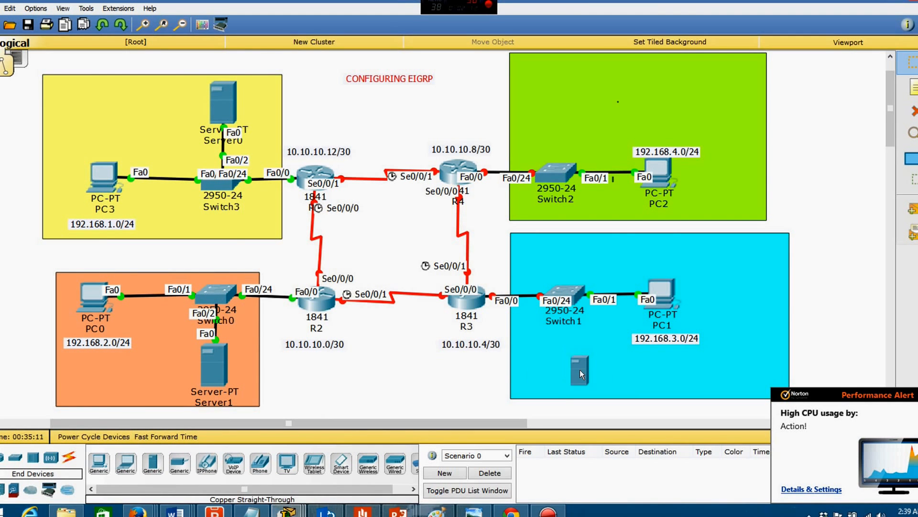
{"action": "left_click_drag", "start_coordinate": [551, 375], "coordinate": [553, 377]}
{"action": "left_click_drag", "start_coordinate": [891, 82], "coordinate": [891, 113]}
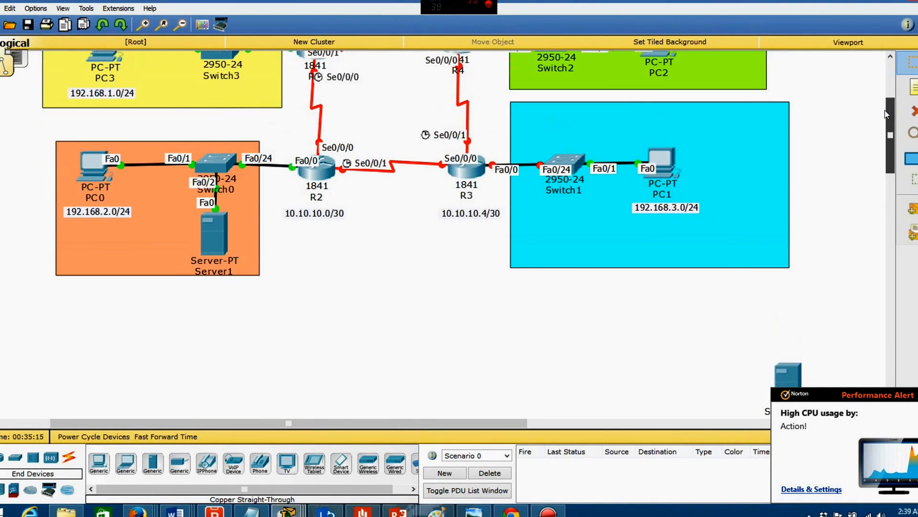
{"action": "left_click_drag", "start_coordinate": [790, 378], "coordinate": [570, 221]}
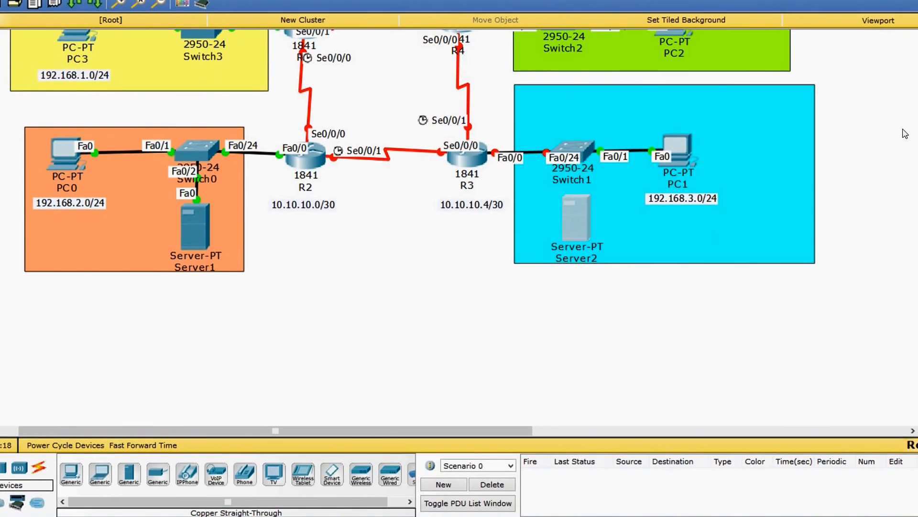
{"action": "scroll", "coordinate": [864, 185], "scroll_direction": "up", "scroll_amount": 5}
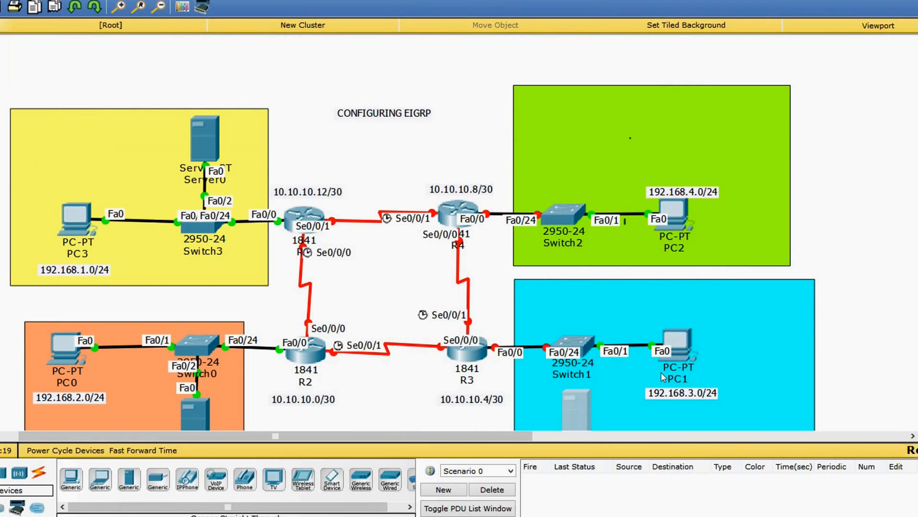
{"action": "scroll", "coordinate": [566, 223], "scroll_direction": "down", "scroll_amount": 2}
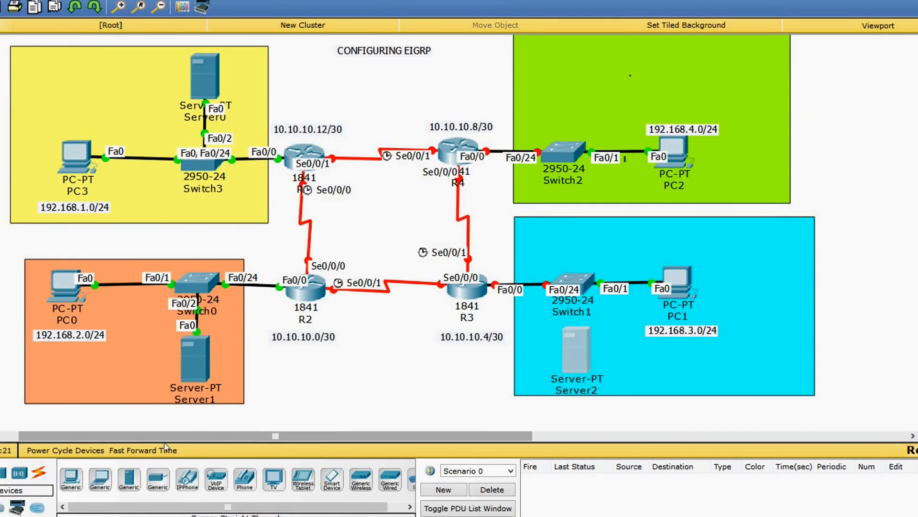
- Connect Server2's FastEthernet0 to Switch1's FastEthernet0/2 with a copper straight-through cable and nudge the server slightly
{"action": "left_click", "coordinate": [39, 473]}
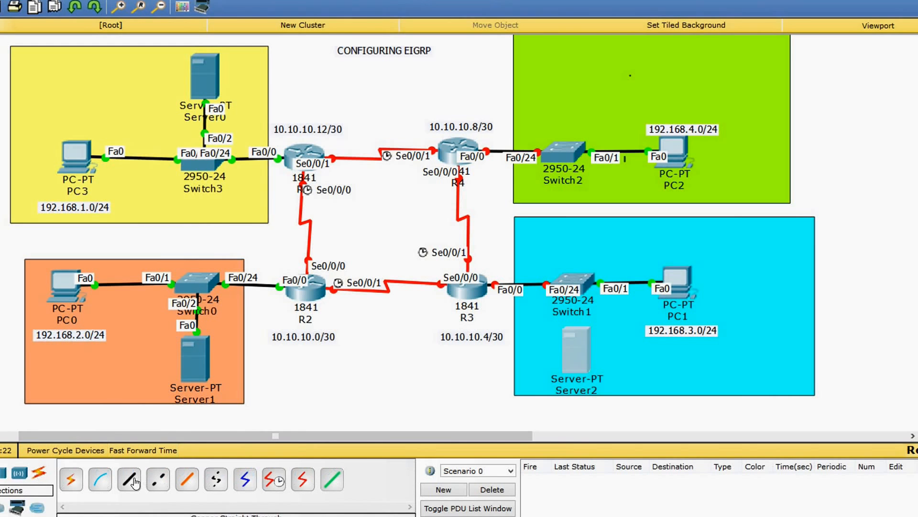
{"action": "left_click", "coordinate": [129, 480]}
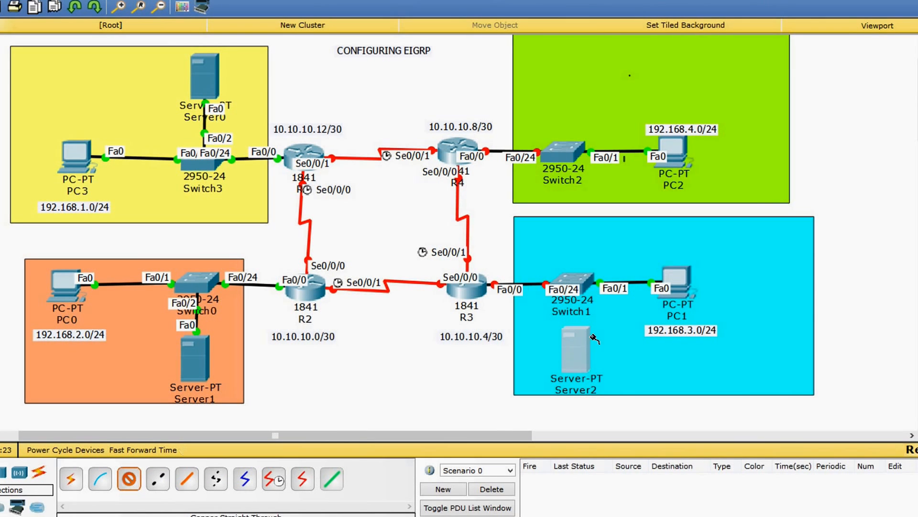
{"action": "left_click", "coordinate": [572, 352]}
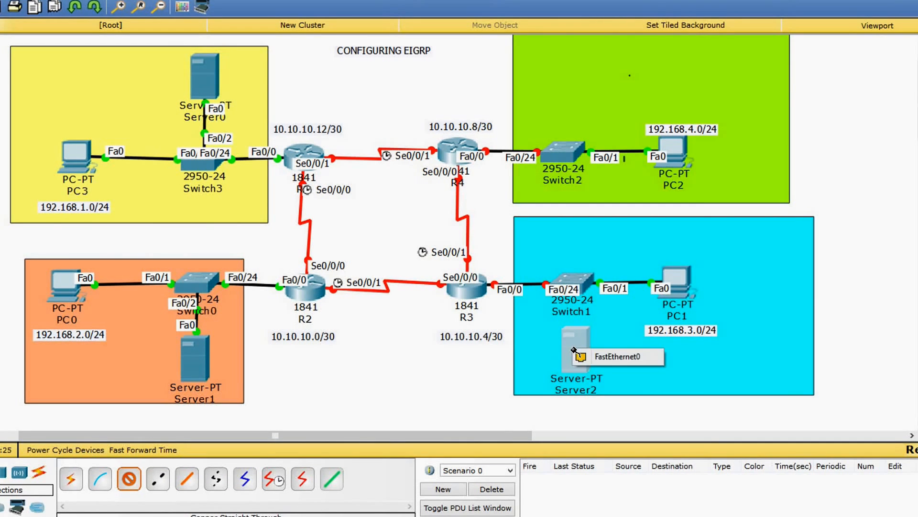
{"action": "left_click", "coordinate": [605, 358]}
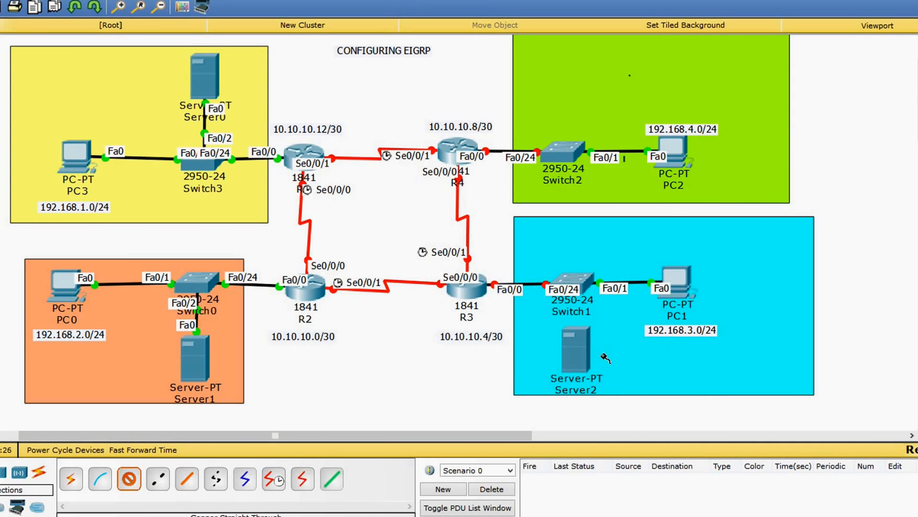
{"action": "left_click", "coordinate": [574, 286]}
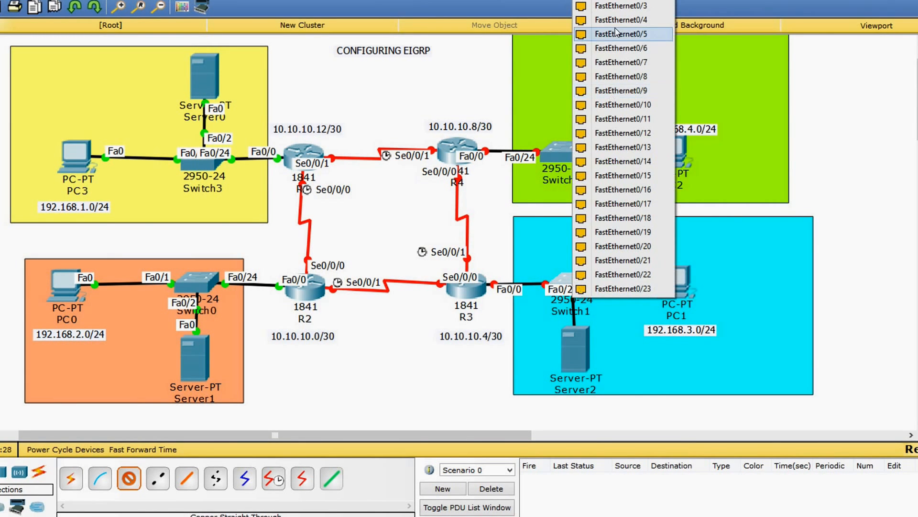
{"action": "left_click", "coordinate": [617, 4]}
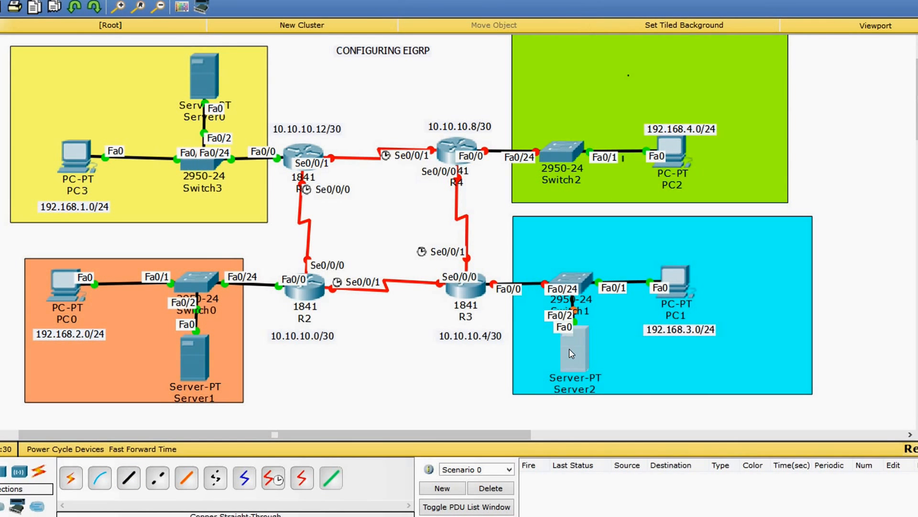
{"action": "left_click_drag", "start_coordinate": [572, 355], "coordinate": [574, 357]}
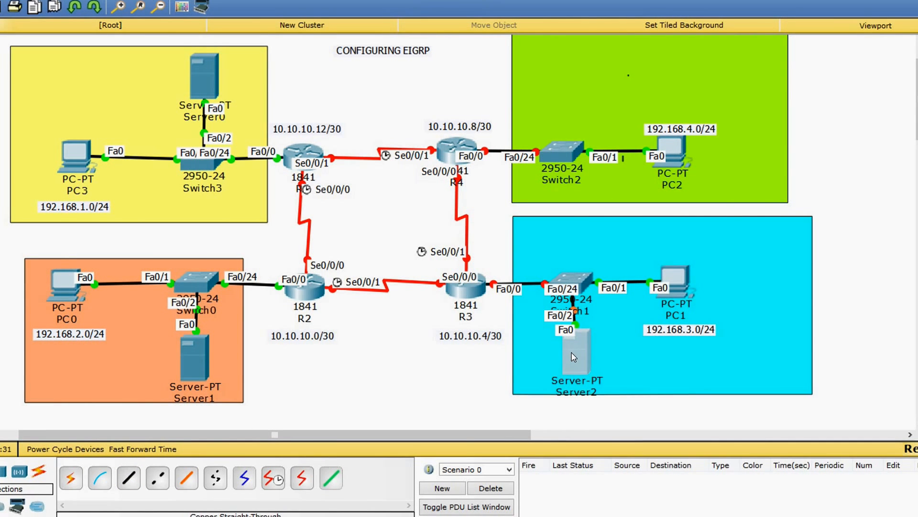
{"action": "left_click", "coordinate": [609, 350]}
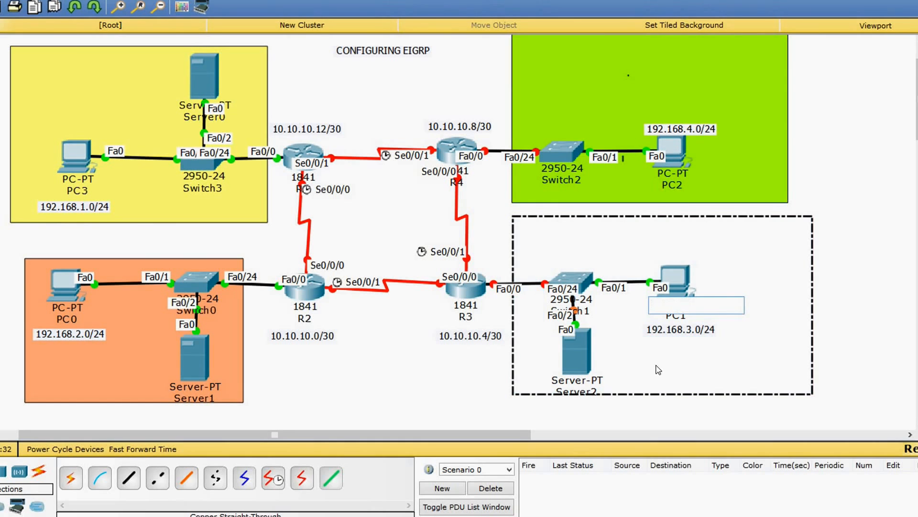
{"action": "left_click", "coordinate": [856, 234]}
- Give Server2 the static IP address 192.168.3.254 with subnet mask 255.255.255.0 in its IP configuration
{"action": "left_click", "coordinate": [573, 359]}
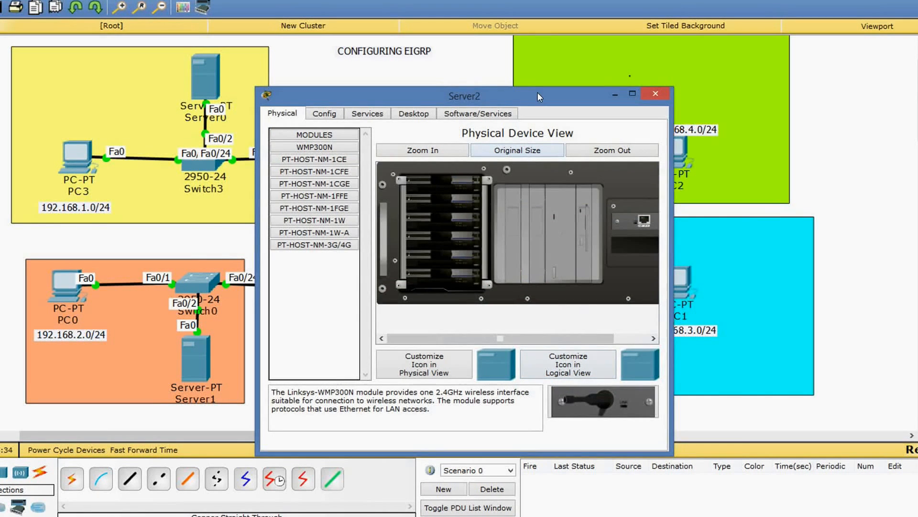
{"action": "left_click_drag", "start_coordinate": [542, 99], "coordinate": [670, 76]}
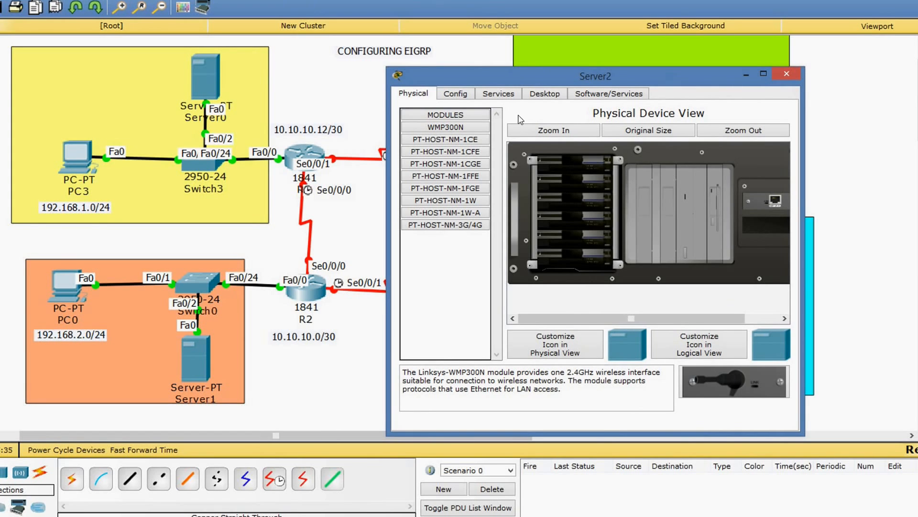
{"action": "left_click_drag", "start_coordinate": [573, 73], "coordinate": [249, 329]}
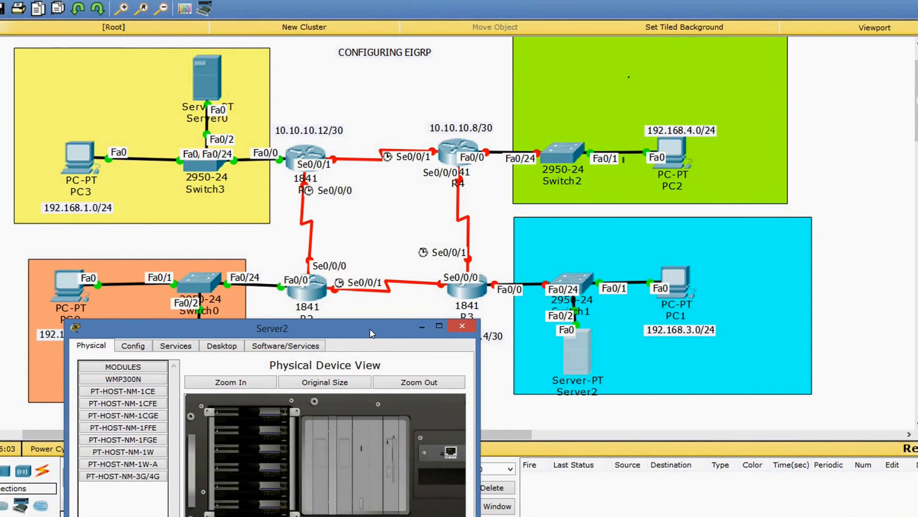
{"action": "left_click_drag", "start_coordinate": [369, 328], "coordinate": [398, 101]}
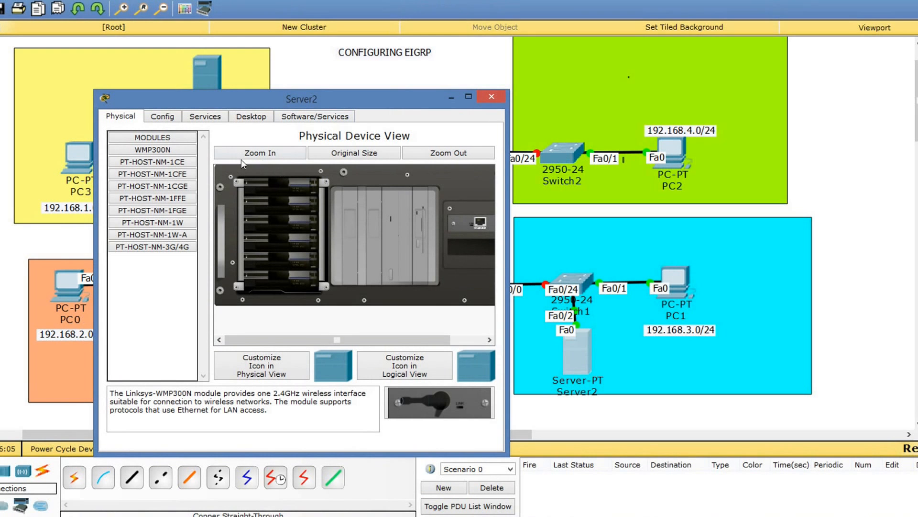
{"action": "left_click", "coordinate": [246, 119]}
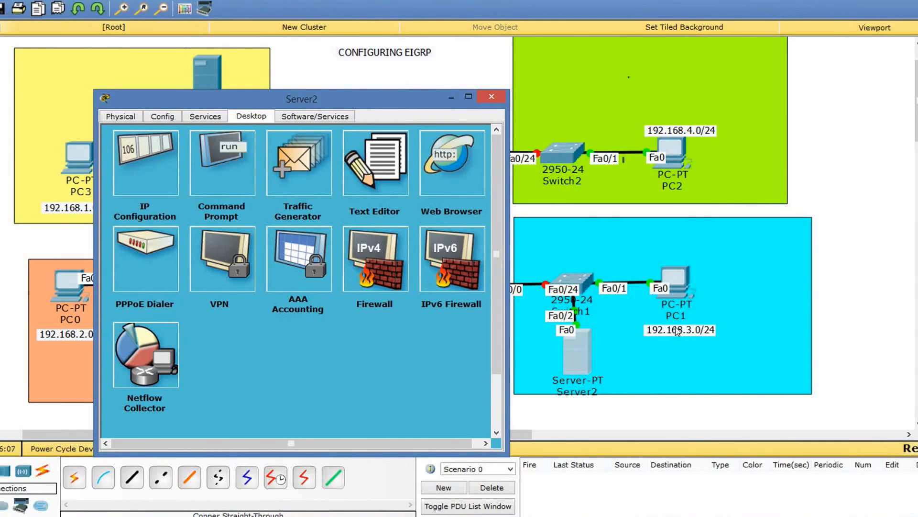
{"action": "left_click", "coordinate": [137, 164]}
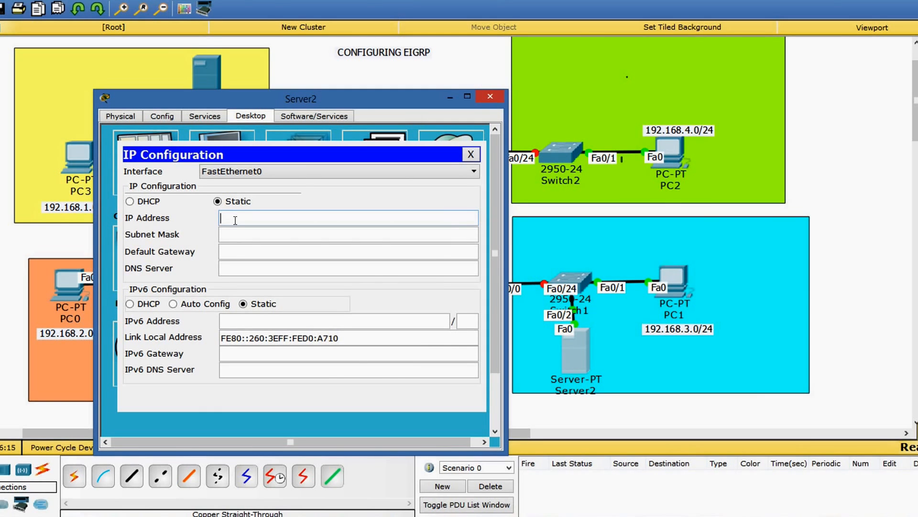
{"action": "type", "text": "192.168.3."}
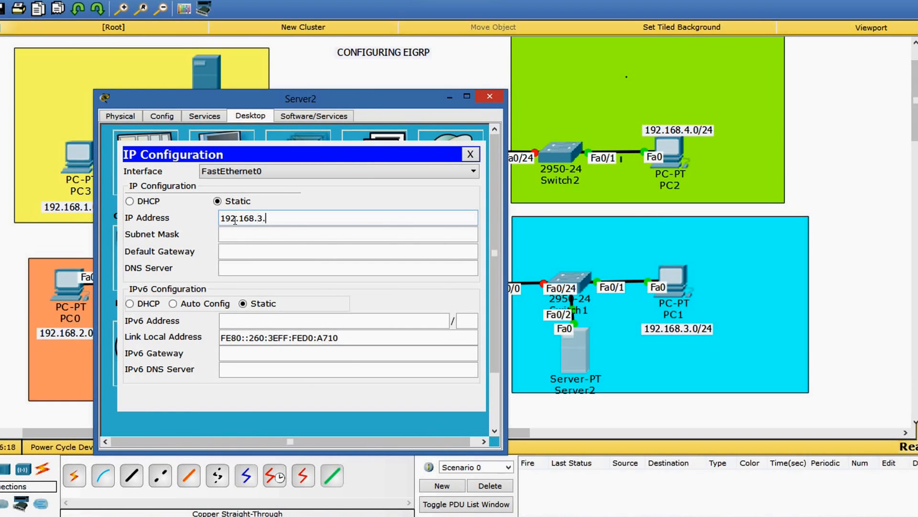
{"action": "type", "text": "254"}
{"action": "left_click", "coordinate": [230, 234]}
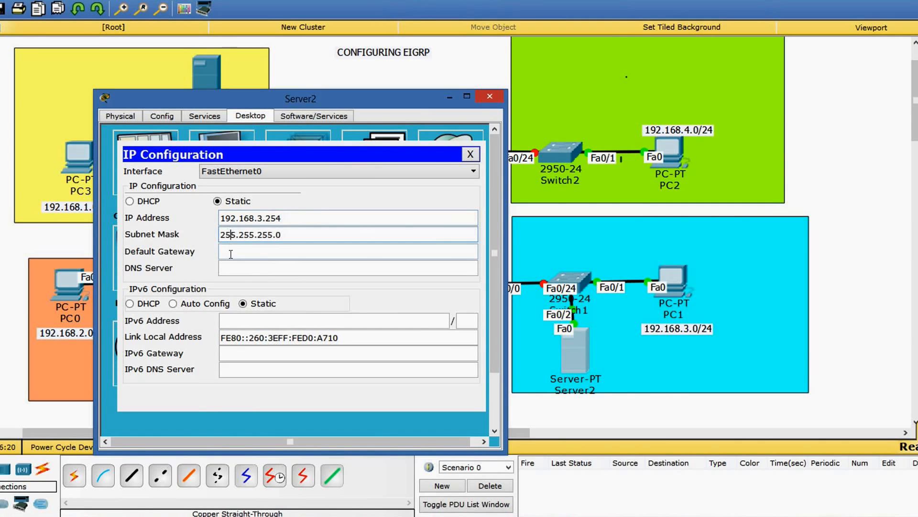
- Set Server2's default gateway to 192.168.3.1 and DNS server to 192.168.3.253, and close the IP configuration
{"action": "left_click", "coordinate": [230, 254]}
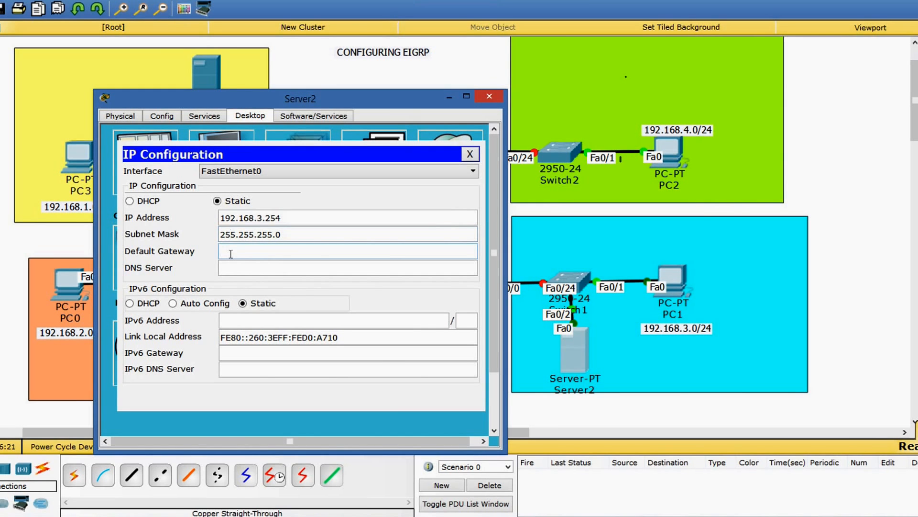
{"action": "type", "text": "192.168.3.1"}
{"action": "left_click", "coordinate": [231, 266]}
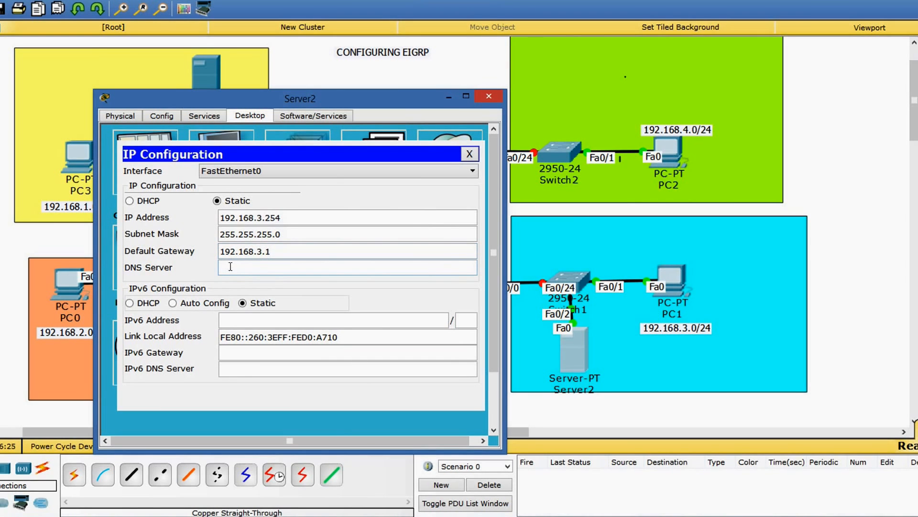
{"action": "type", "text": "192.168.3.253"}
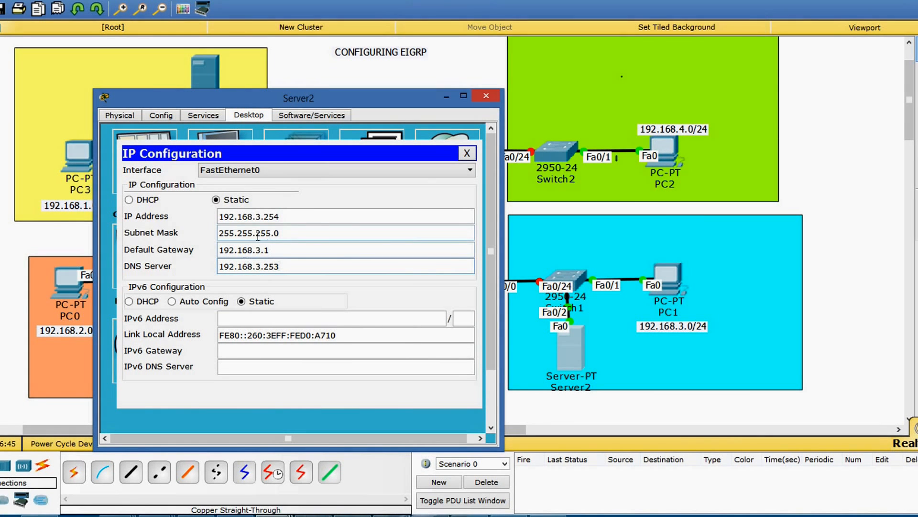
{"action": "left_click", "coordinate": [463, 153]}
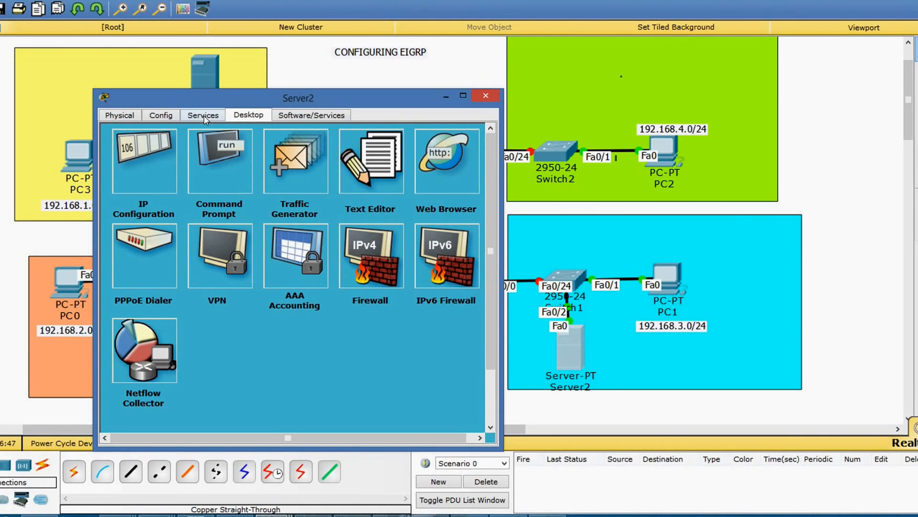
- Turn on the DHCP service for Server2's FastEthernet0 interface
{"action": "left_click", "coordinate": [203, 116]}
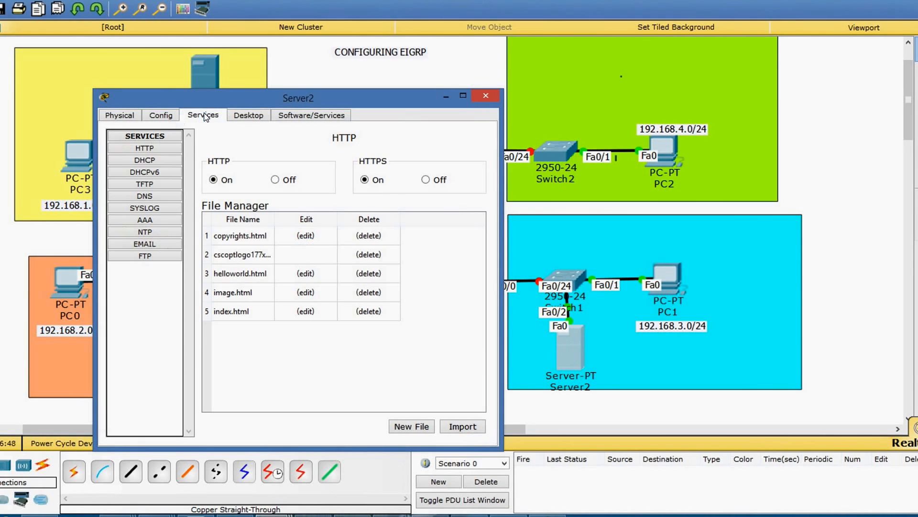
{"action": "left_click", "coordinate": [157, 162]}
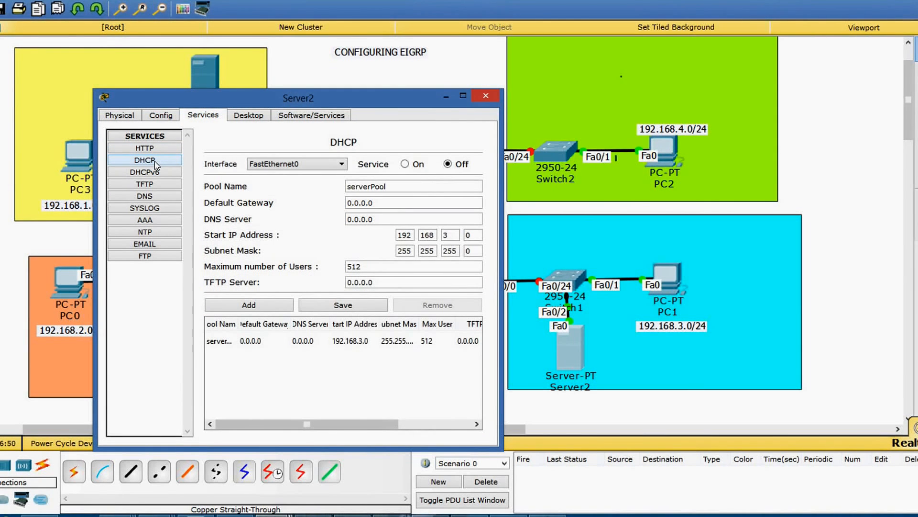
{"action": "left_click", "coordinate": [404, 164]}
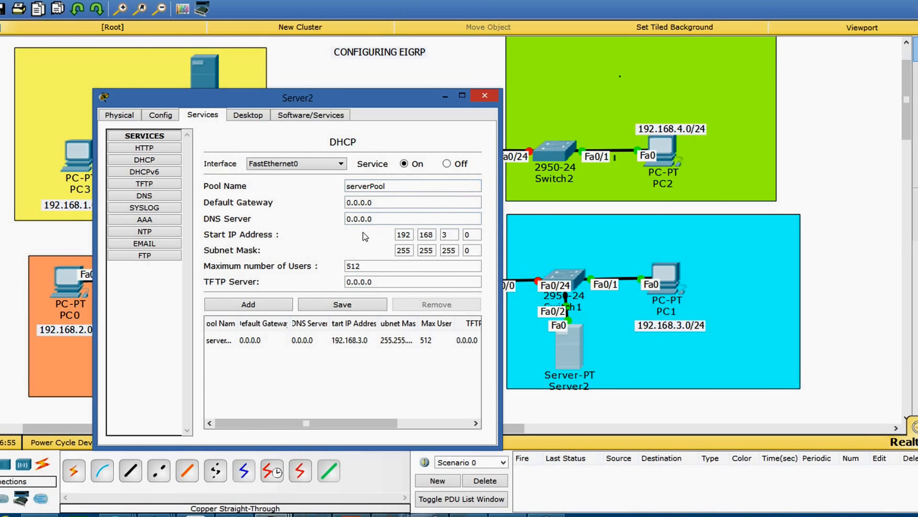
- Set the default gateway of the DHCP pool serverPool to 192.168.3.1 and its DNS server to 192.168.3.253
{"action": "left_click", "coordinate": [372, 202]}
{"action": "left_click", "coordinate": [373, 187]}
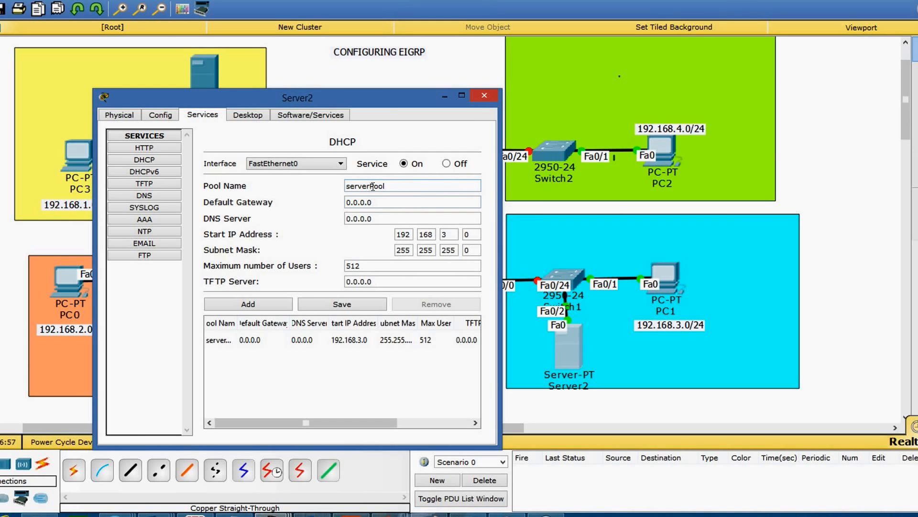
{"action": "left_click_drag", "start_coordinate": [373, 201], "coordinate": [339, 203]}
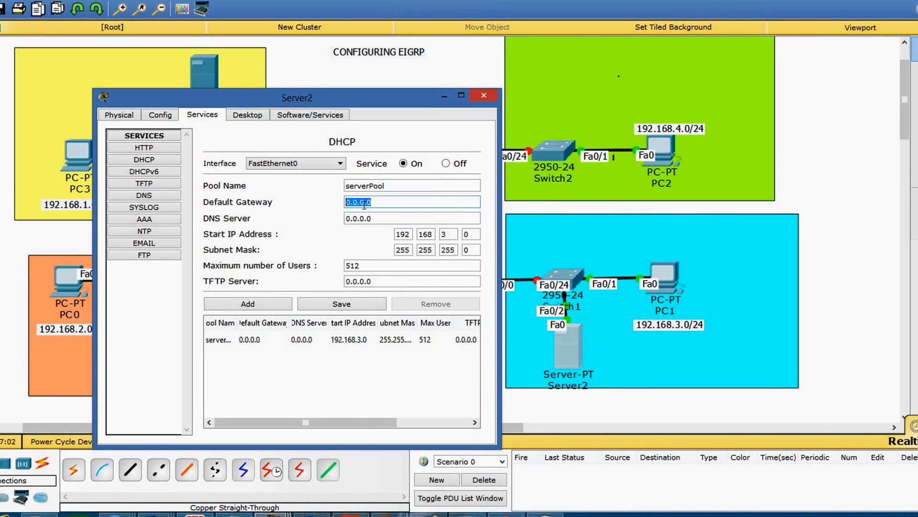
{"action": "type", "text": "192.168.3.1"}
{"action": "left_click", "coordinate": [377, 217]}
{"action": "left_click_drag", "start_coordinate": [376, 217], "coordinate": [336, 221]}
{"action": "type", "text": "192.168."}
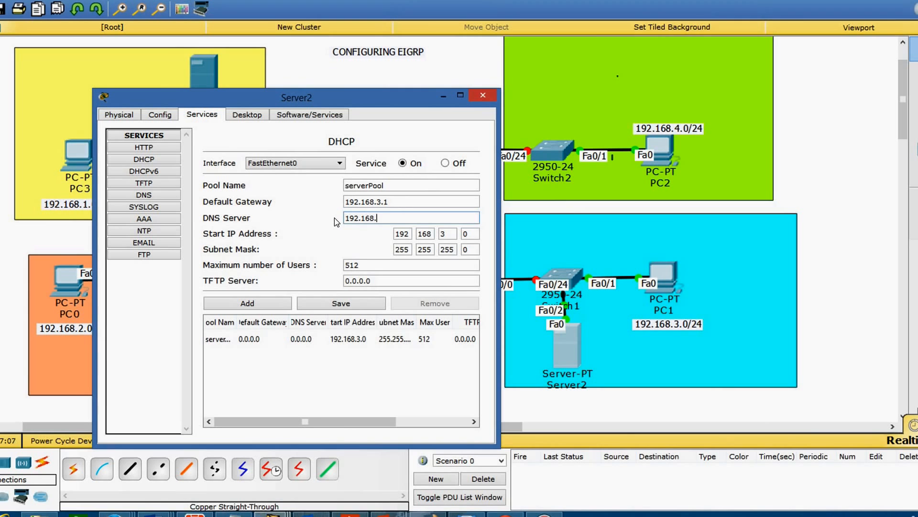
{"action": "type", "text": "3.253"}
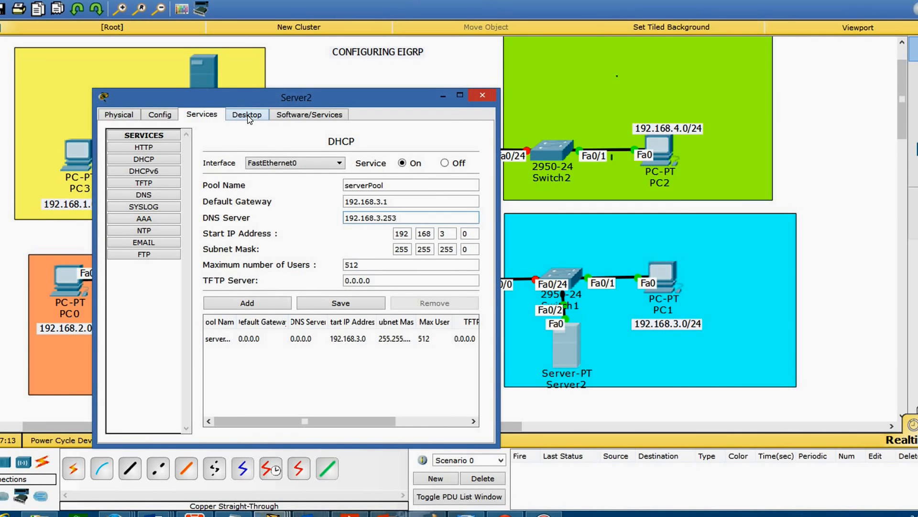
- Set the start IP address of the DHCP pool to 192.168.3.10
{"action": "left_click", "coordinate": [468, 233]}
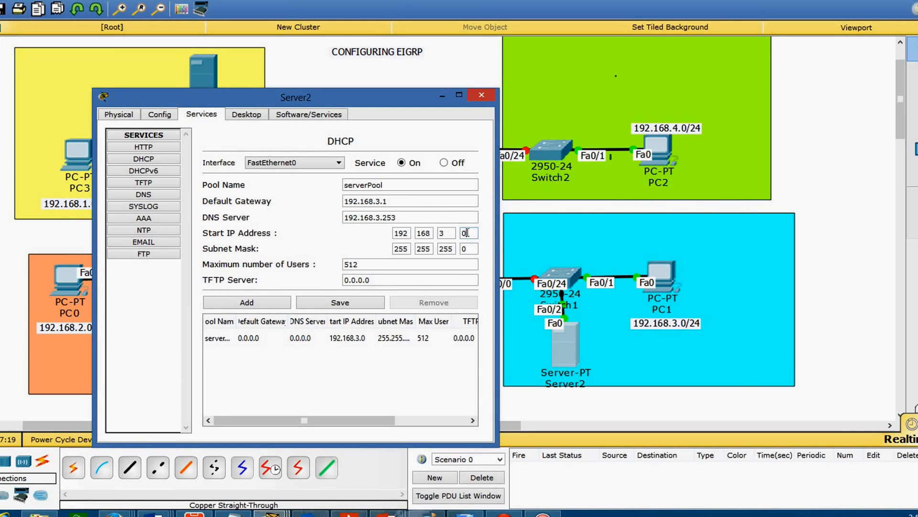
{"action": "key", "text": "BackSpace"}
{"action": "type", "text": "10"}
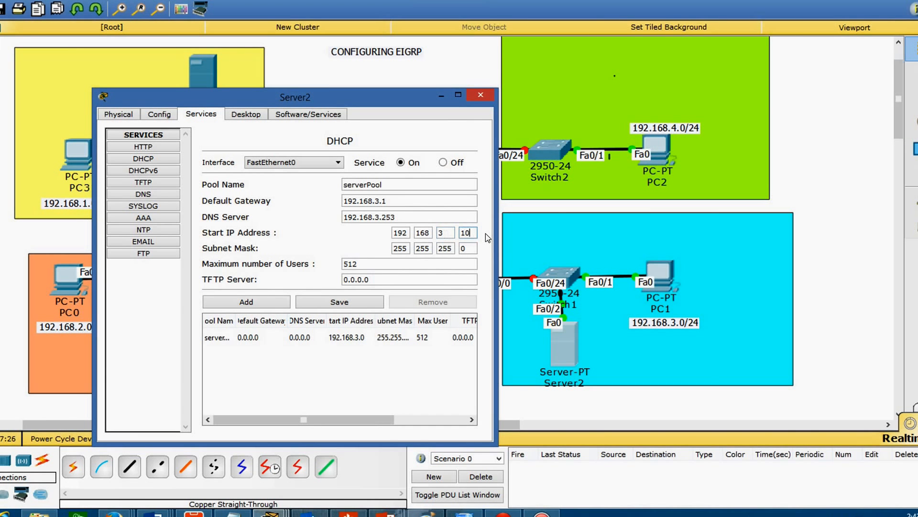
- Set the DHCP pool's maximum number of users to 200 and save the changes to serverPool
{"action": "left_click", "coordinate": [358, 260]}
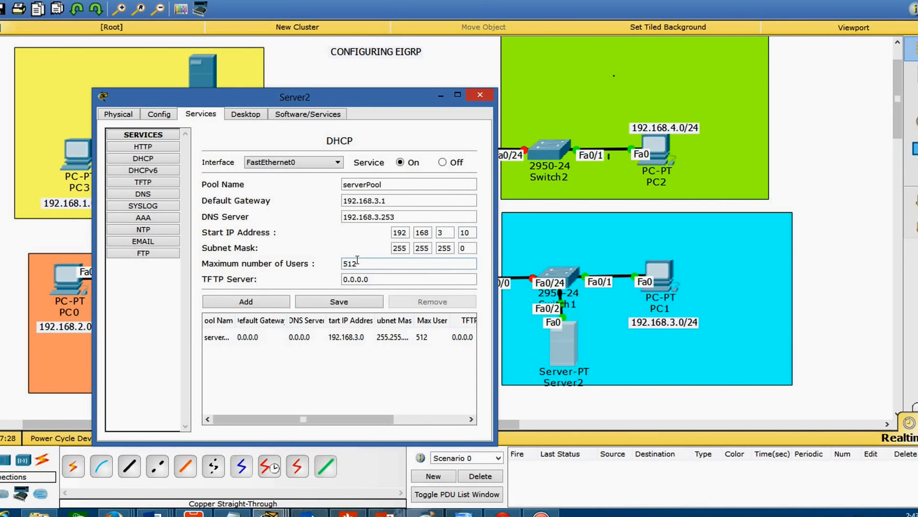
{"action": "key", "text": "BackSpace"}
{"action": "key", "text": "BackSpace"}
{"action": "key", "text": "BackSpace"}
{"action": "type", "text": "200"}
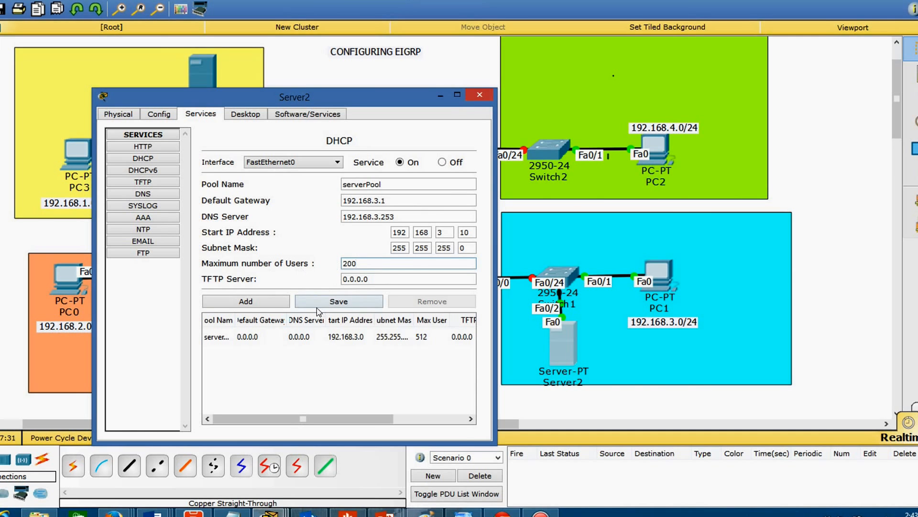
{"action": "left_click", "coordinate": [338, 302]}
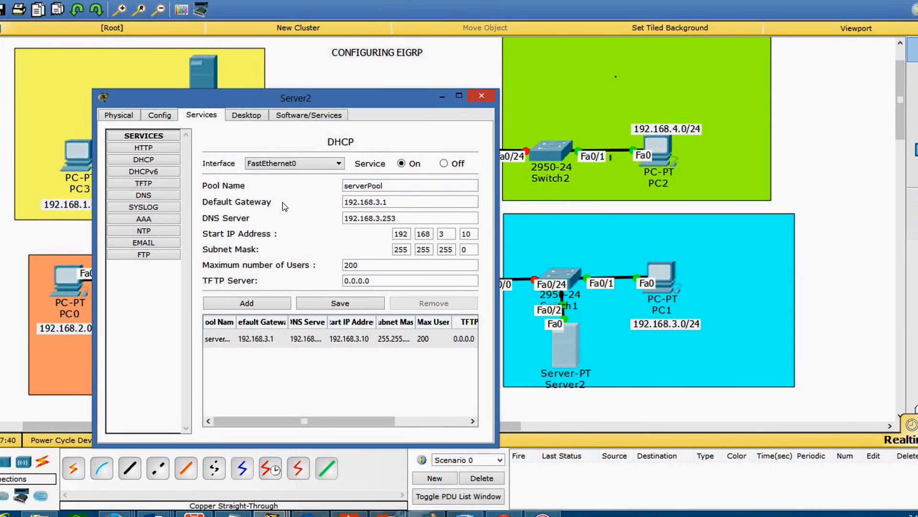
- Review the default gateway, DNS server and start IP address of Server2's DHCP pool, and close the server's window
{"action": "left_click", "coordinate": [382, 202]}
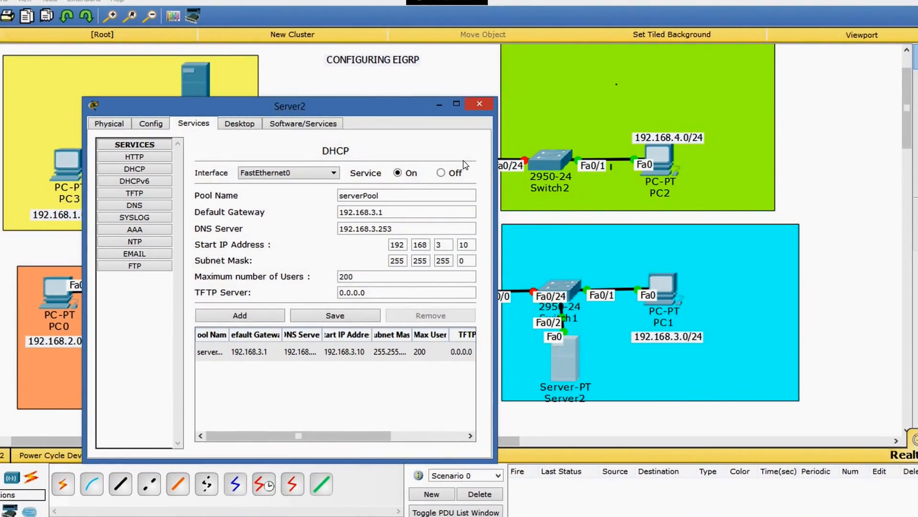
{"action": "left_click_drag", "start_coordinate": [248, 156], "coordinate": [241, 163]}
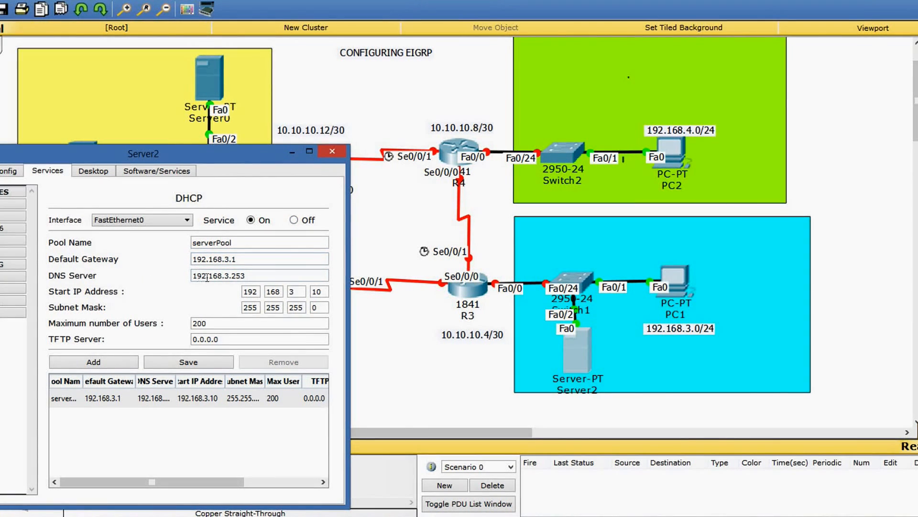
{"action": "left_click_drag", "start_coordinate": [218, 159], "coordinate": [307, 128]}
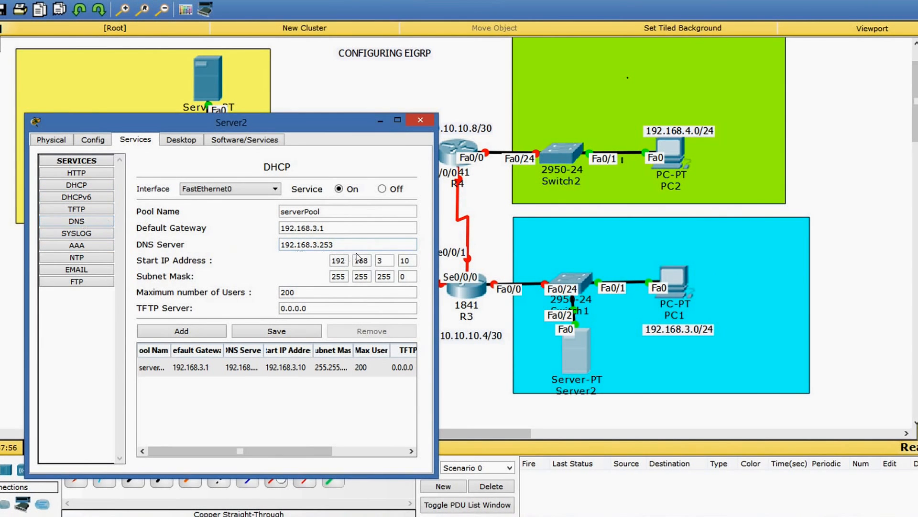
{"action": "left_click", "coordinate": [326, 245]}
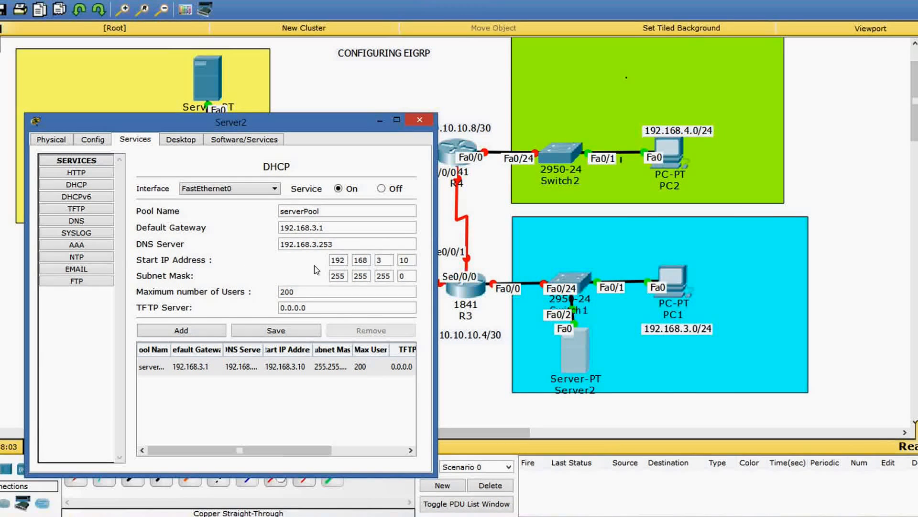
{"action": "left_click", "coordinate": [402, 261]}
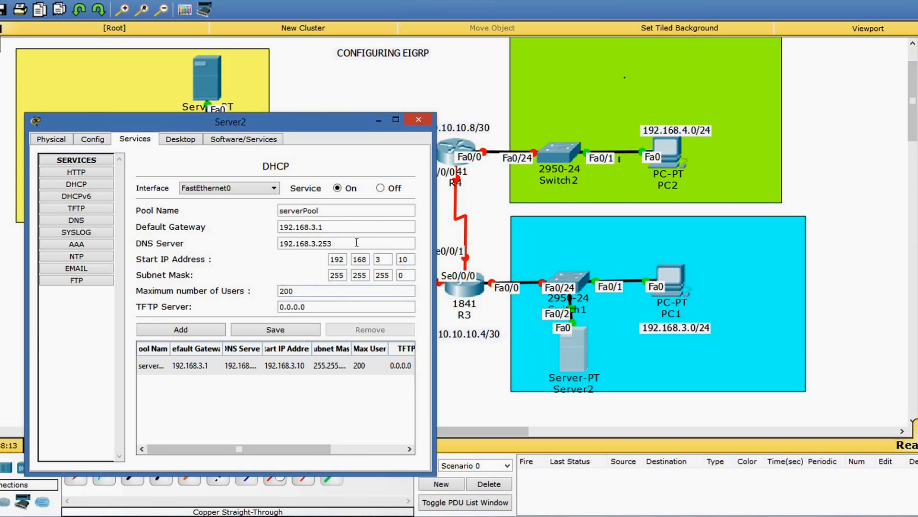
{"action": "left_click", "coordinate": [415, 119]}
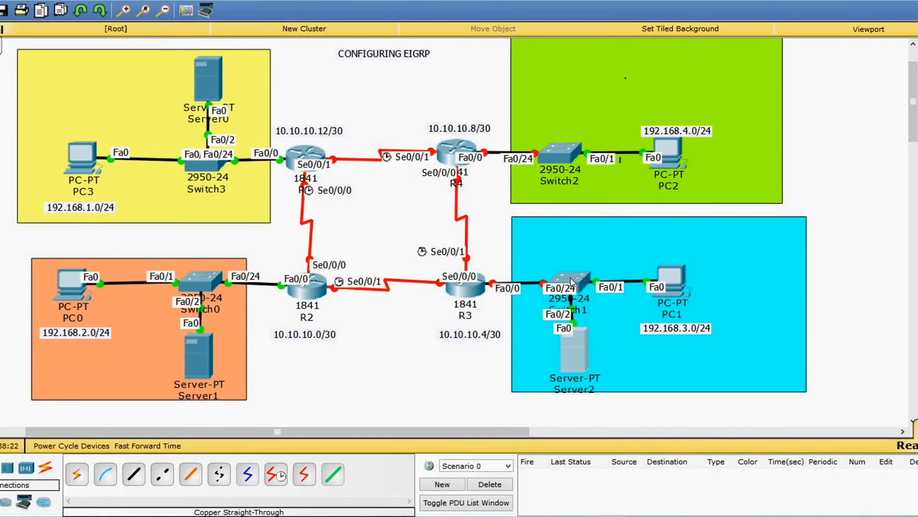
- Open the command line of router R3 and answer N to the initial configuration dialog to reach the router prompt
{"action": "left_click", "coordinate": [469, 289]}
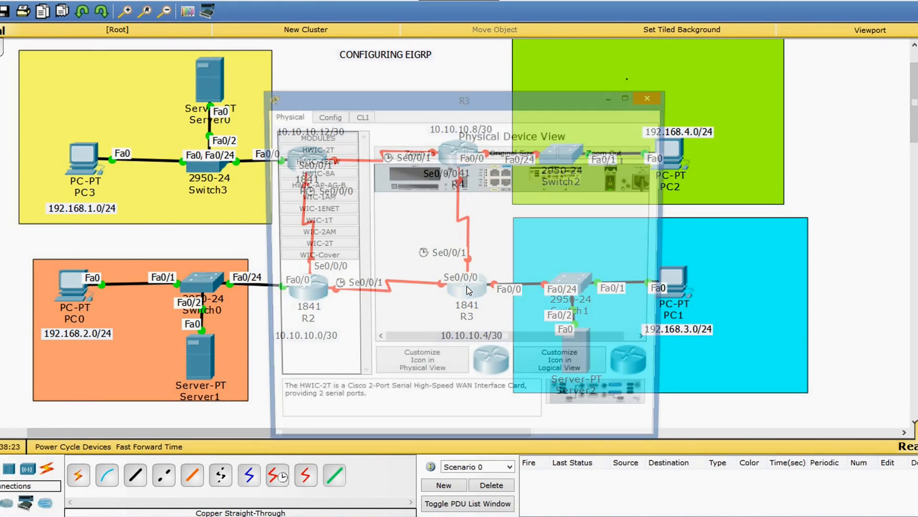
{"action": "left_click_drag", "start_coordinate": [506, 99], "coordinate": [282, 72]}
{"action": "left_click", "coordinate": [135, 90]}
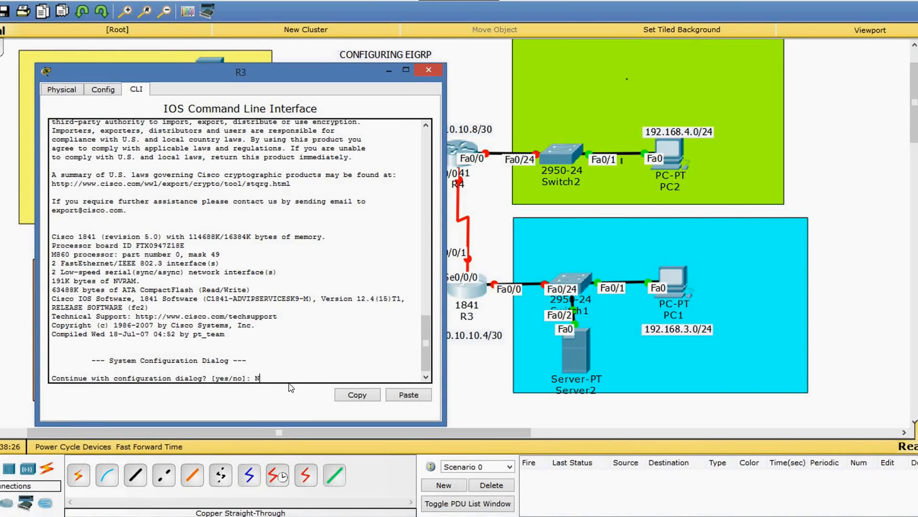
{"action": "type", "text": "N"}
{"action": "key", "text": "Return"}
{"action": "key", "text": "Return"}
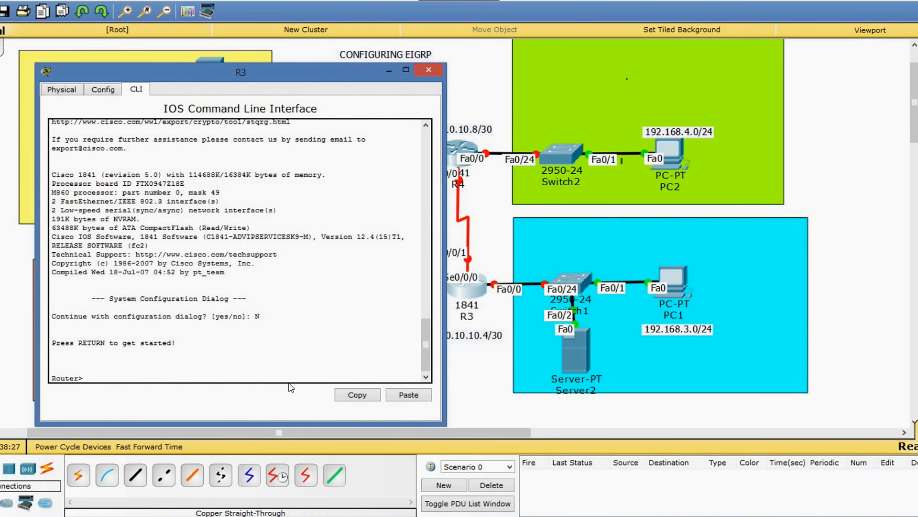
- Enter privileged mode on R3 with en and global configuration mode with conf, accepting the terminal default
{"action": "type", "text": "en"}
{"action": "key", "text": "Return"}
{"action": "type", "text": "c"}
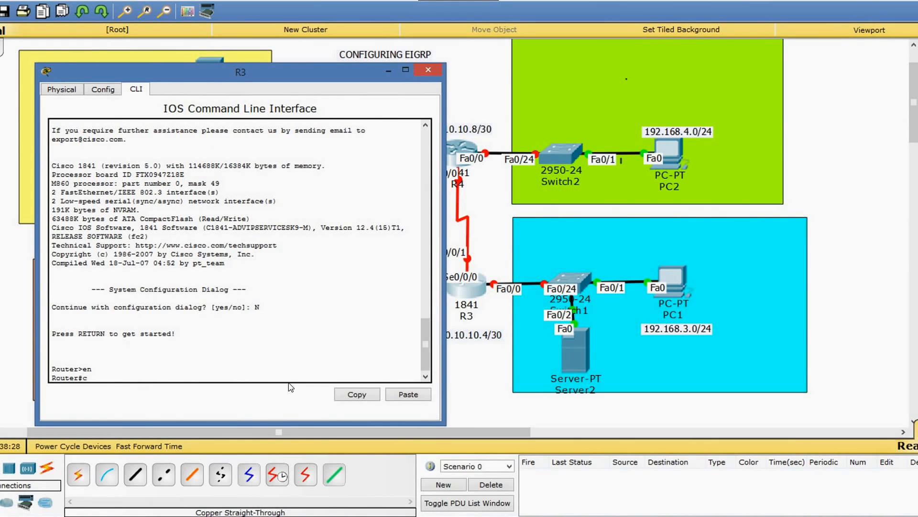
{"action": "type", "text": "onf"}
{"action": "key", "text": "Return"}
{"action": "key", "text": "Return"}
{"action": "key", "text": "Return"}
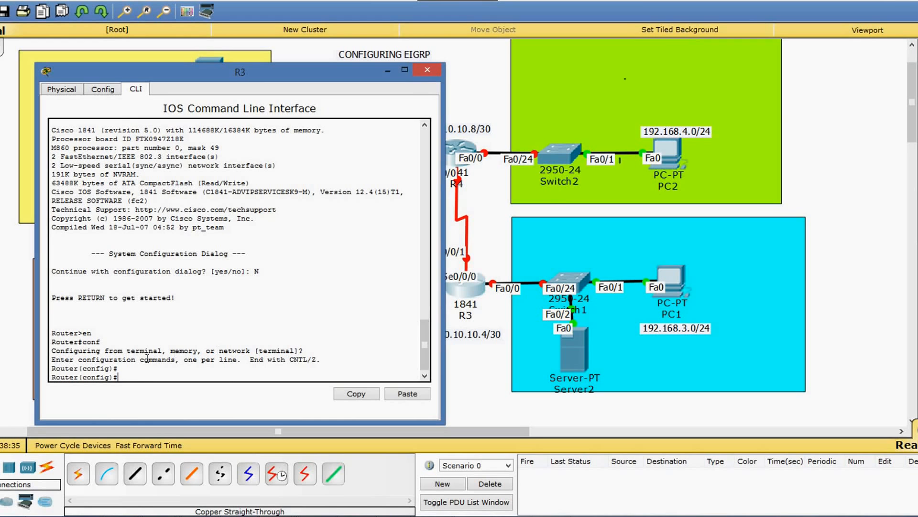
- Assign IP address 192.168.3.1 with mask 255.255.255.0 to R3's interface fa0/0
{"action": "type", "text": "int fa0/0"}
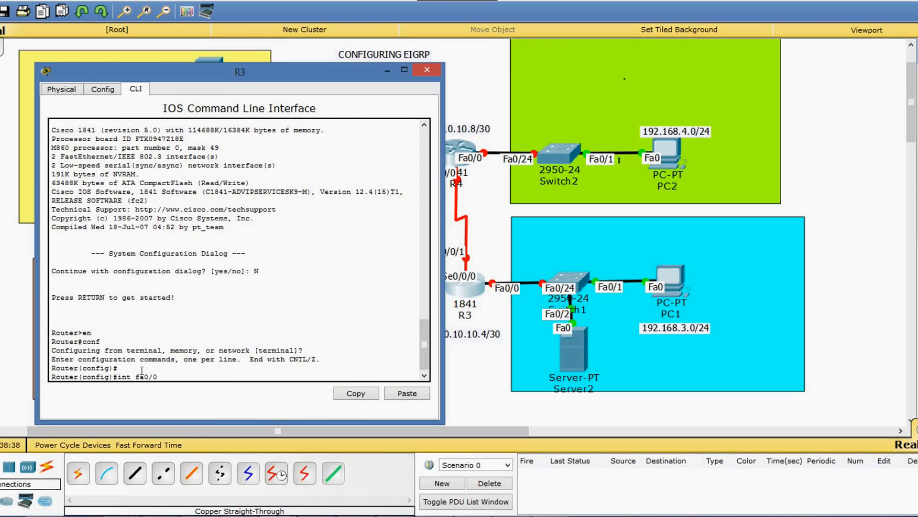
{"action": "key", "text": "Return"}
{"action": "type", "text": "ip add"}
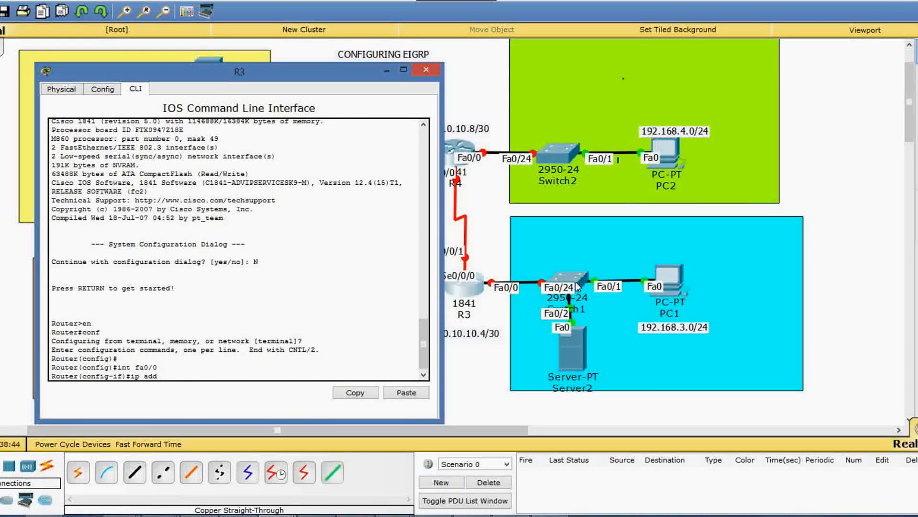
{"action": "type", "text": "192.168.3.1 255"}
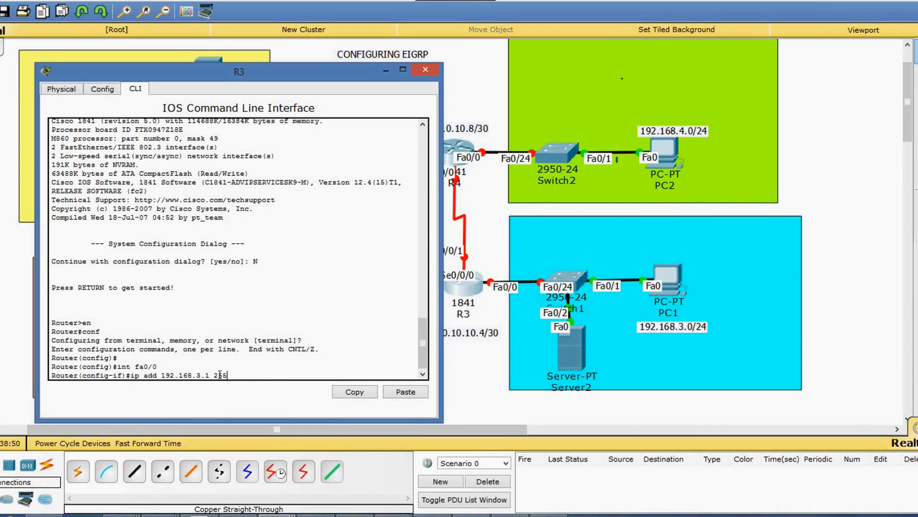
{"action": "type", "text": ".255.0"}
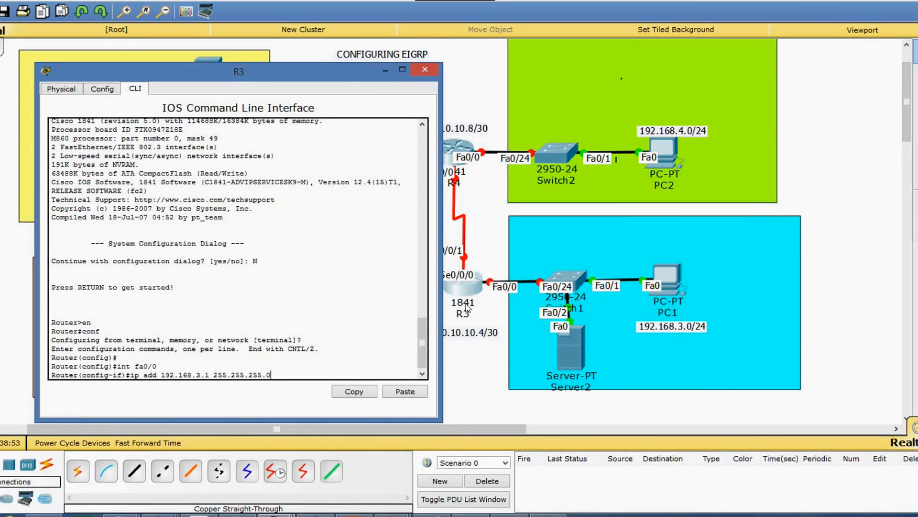
{"action": "key", "text": "Return"}
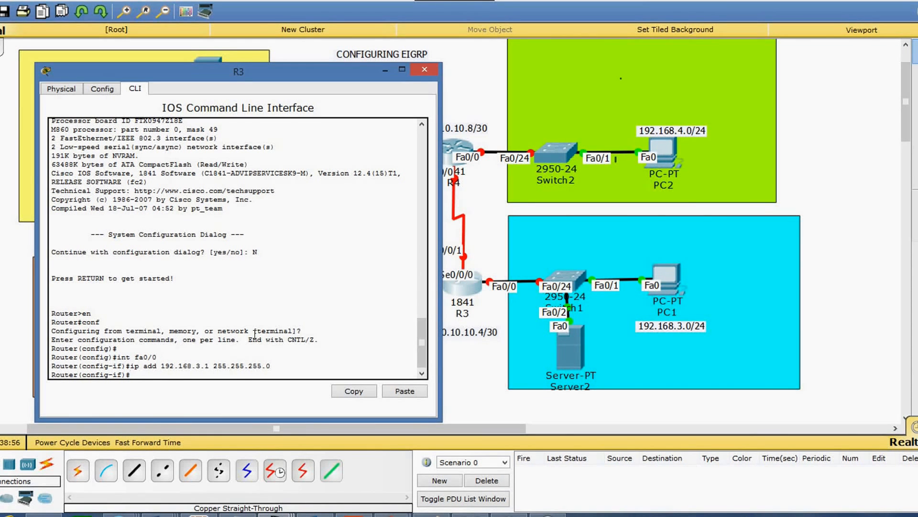
- Enable R3's fa0/0 interface with no shut and close the router's window
{"action": "type", "text": "o shut"}
{"action": "key", "text": "Return"}
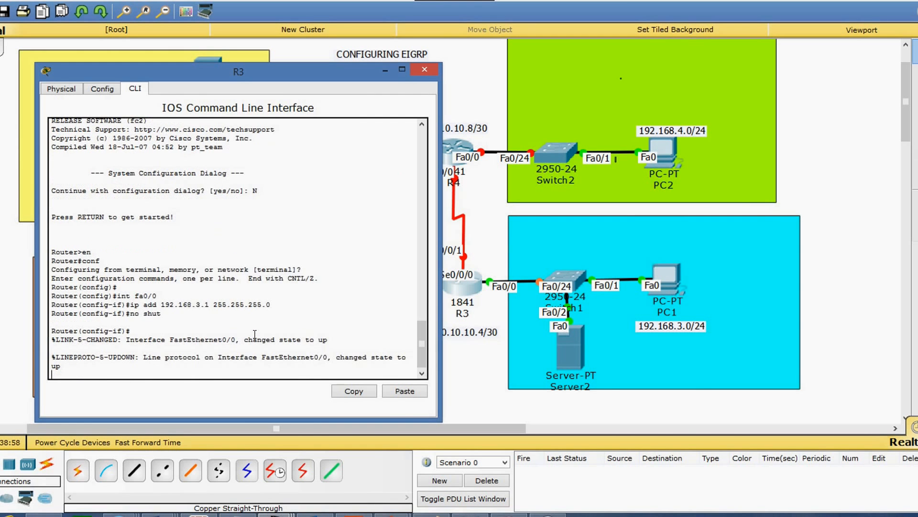
{"action": "key", "text": "Return"}
{"action": "key", "text": "Return"}
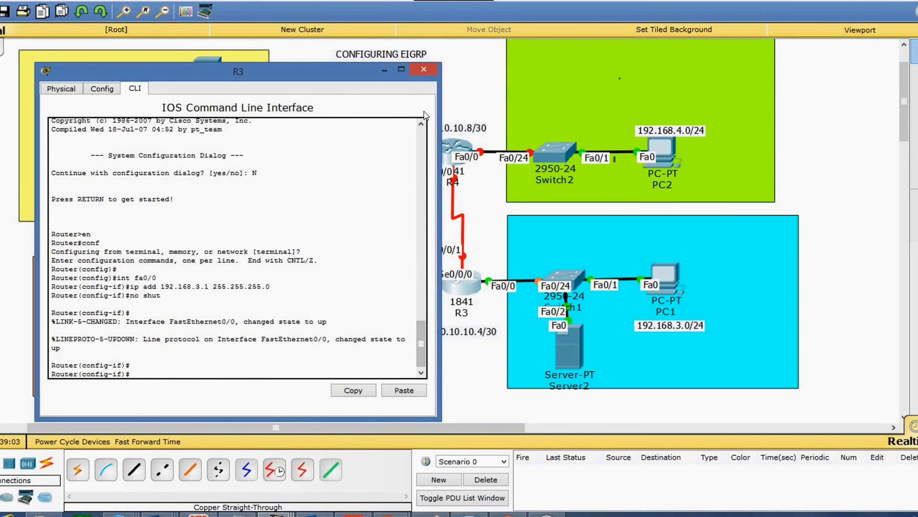
{"action": "left_click", "coordinate": [415, 69]}
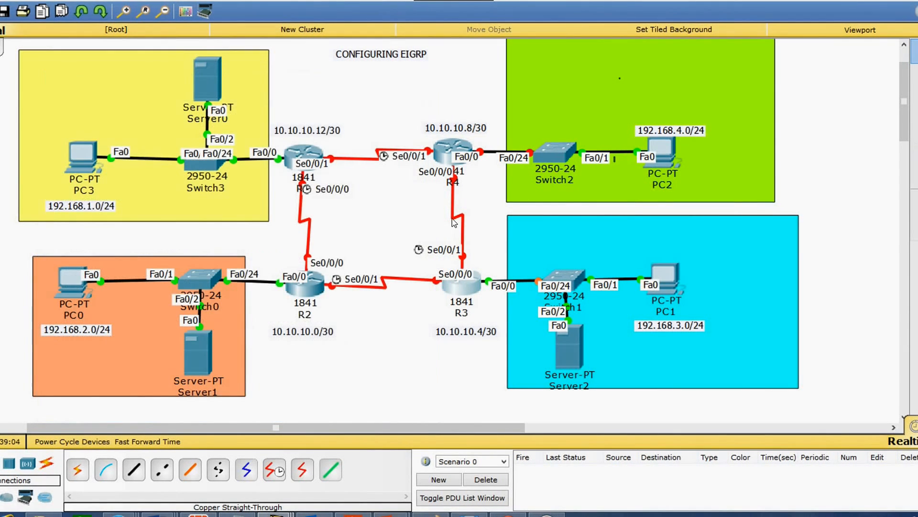
- Fast-forward the simulation time and switch PC1's IPv4 configuration from static to DHCP
{"action": "left_click", "coordinate": [157, 443]}
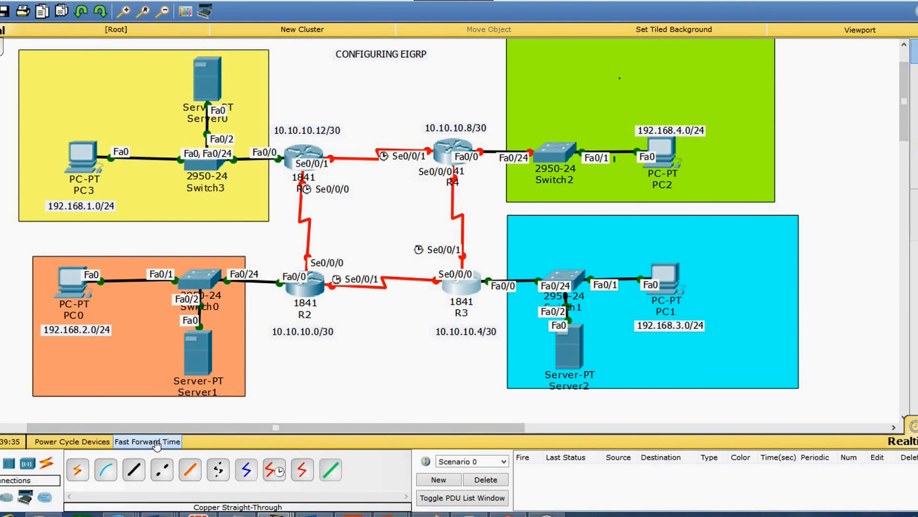
{"action": "left_click", "coordinate": [672, 277]}
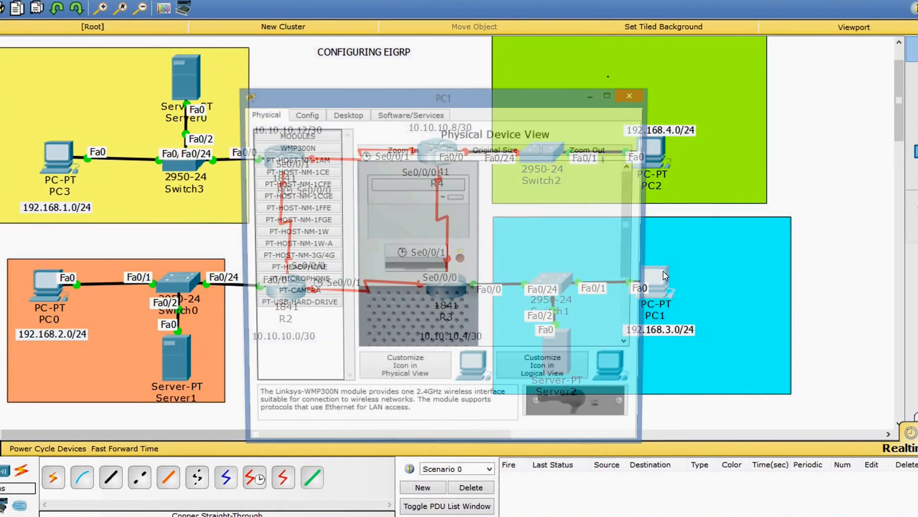
{"action": "left_click_drag", "start_coordinate": [535, 99], "coordinate": [658, 81]}
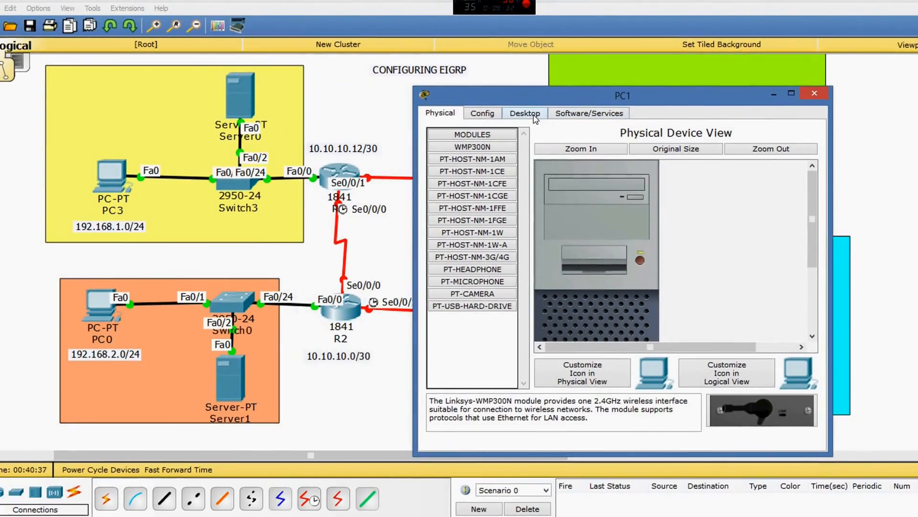
{"action": "left_click", "coordinate": [536, 119]}
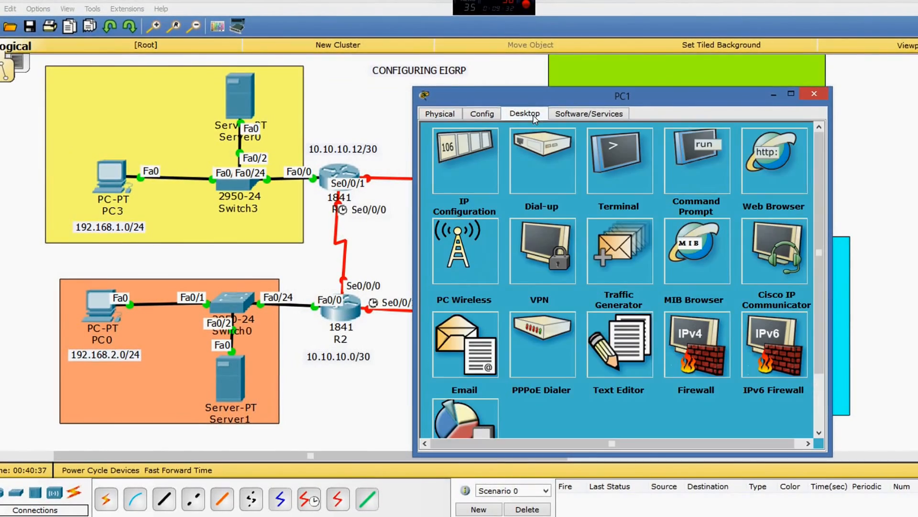
{"action": "left_click", "coordinate": [476, 160]}
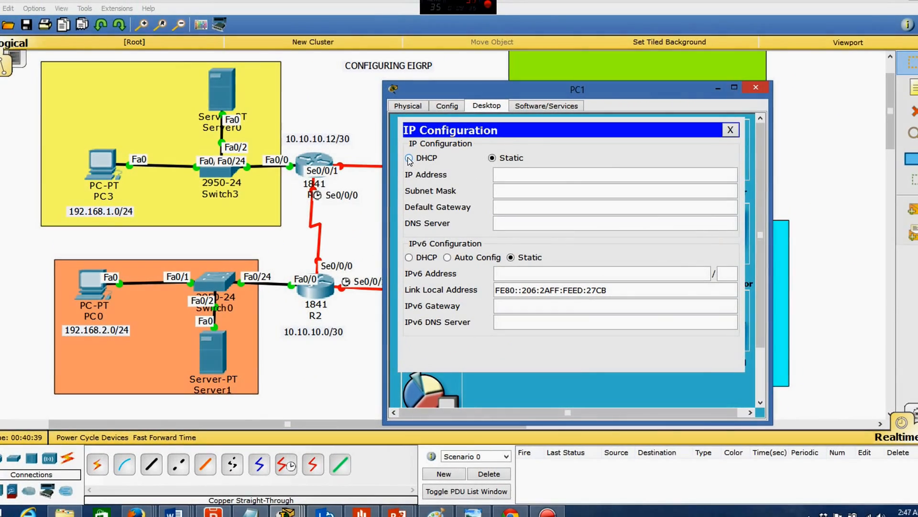
{"action": "left_click", "coordinate": [409, 158]}
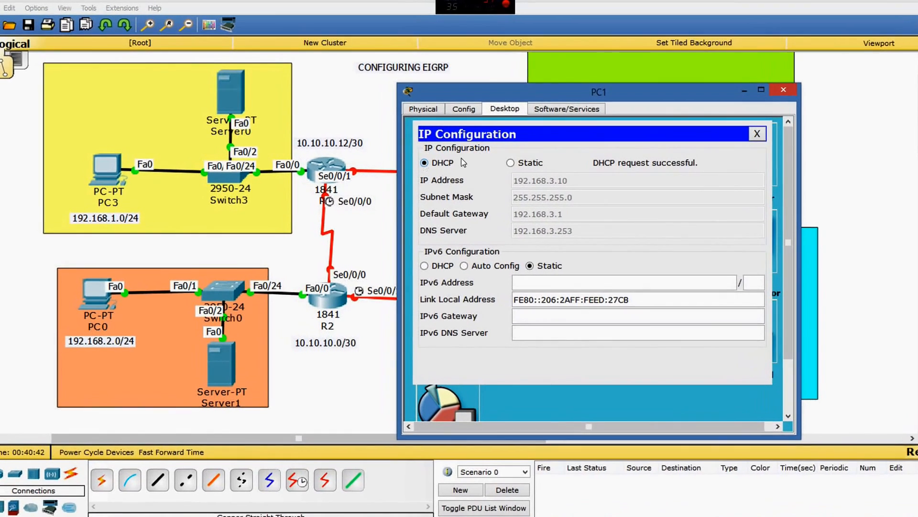
- Check the addressing PC1 received from the DHCP server, and close its IP configuration and window
{"action": "left_click_drag", "start_coordinate": [664, 94], "coordinate": [297, 87]}
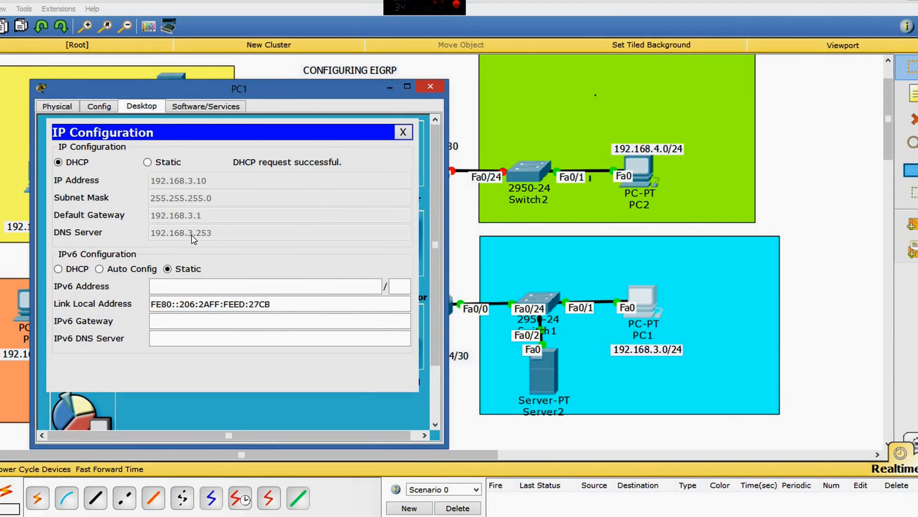
{"action": "left_click", "coordinate": [402, 132]}
{"action": "left_click", "coordinate": [430, 85]}
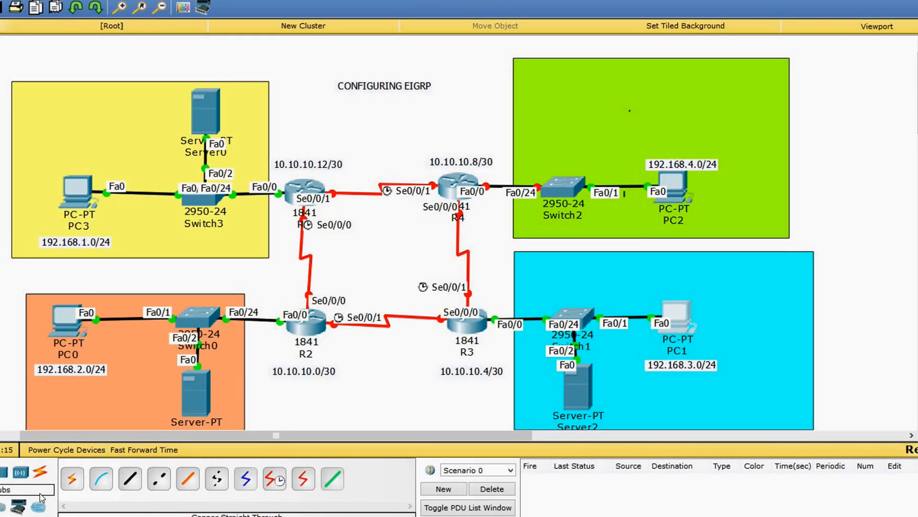
- Add a generic server to the green 192.168.4.0/24 area, placing it above Switch2
{"action": "left_click", "coordinate": [0, 506]}
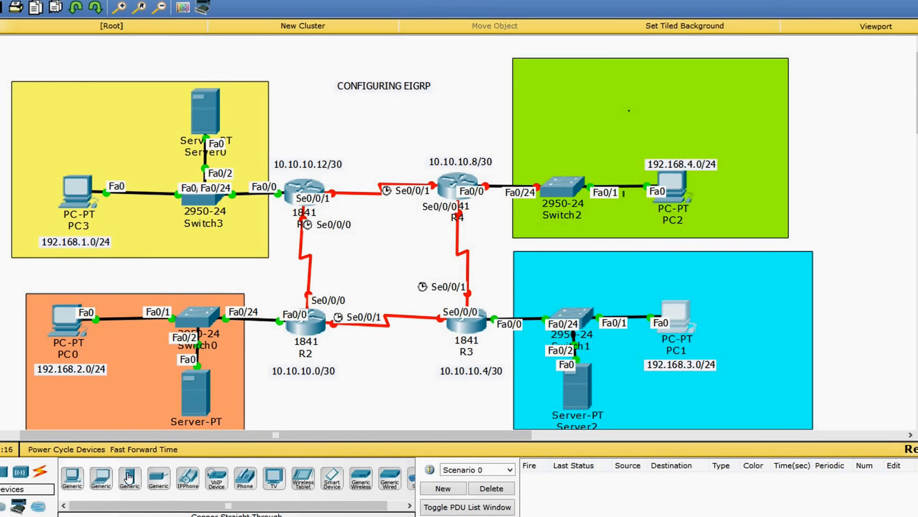
{"action": "left_click", "coordinate": [138, 479]}
{"action": "left_click", "coordinate": [364, 339]}
{"action": "left_click_drag", "start_coordinate": [591, 145], "coordinate": [566, 74]}
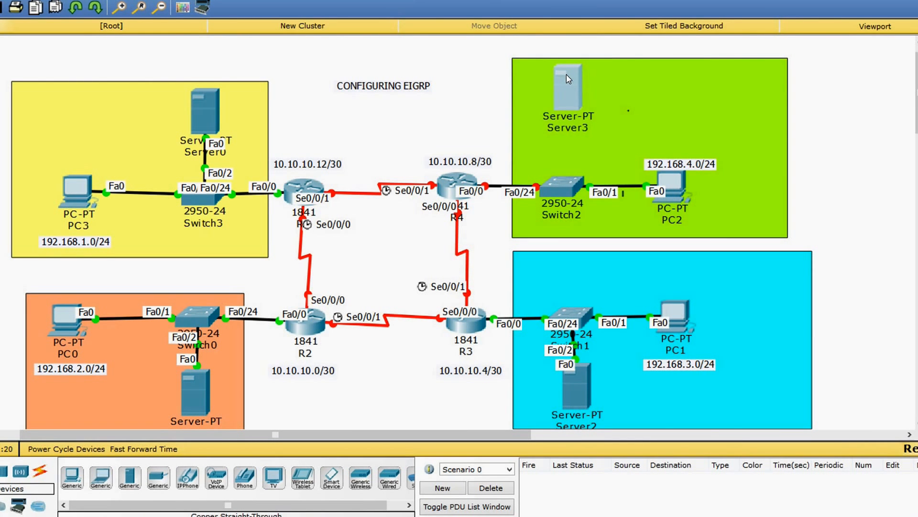
- Connect Server3 to Switch2's FastEthernet0/2 port with a copper straight-through cable
{"action": "left_click", "coordinate": [40, 471]}
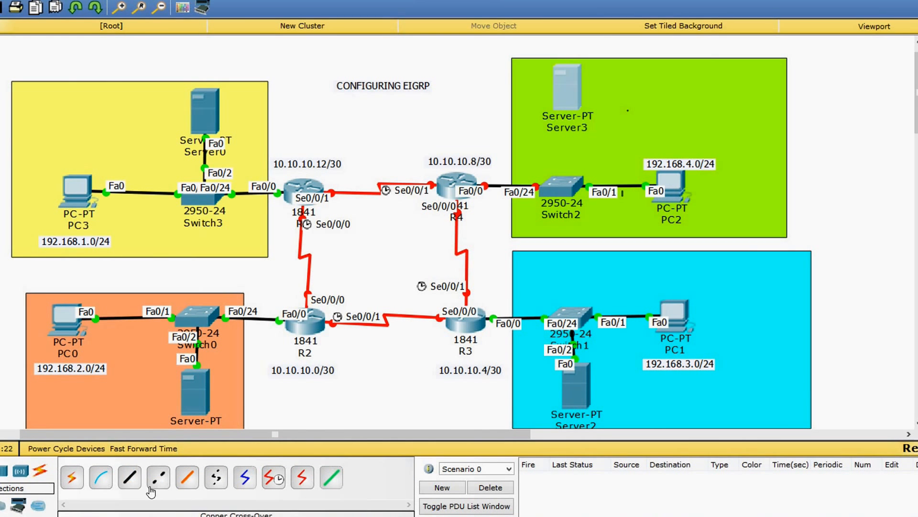
{"action": "left_click", "coordinate": [129, 477]}
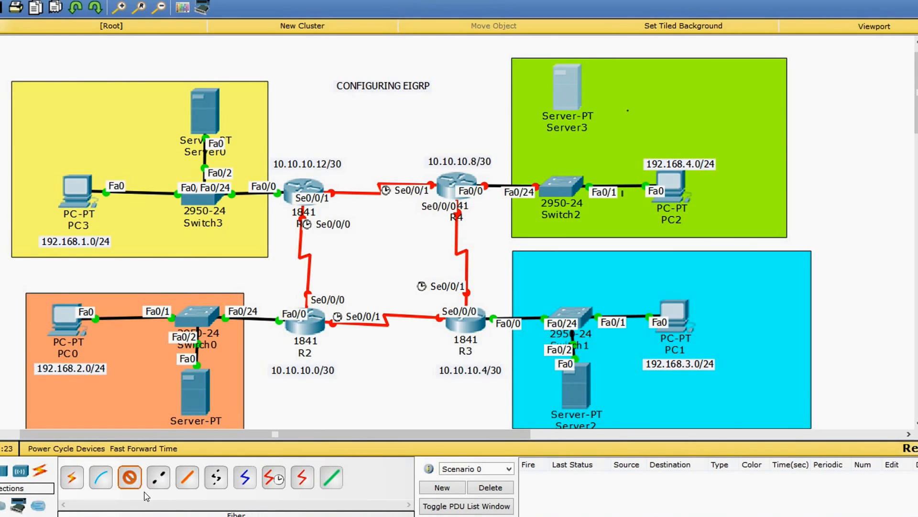
{"action": "left_click", "coordinate": [562, 75]}
{"action": "left_click", "coordinate": [661, 92]}
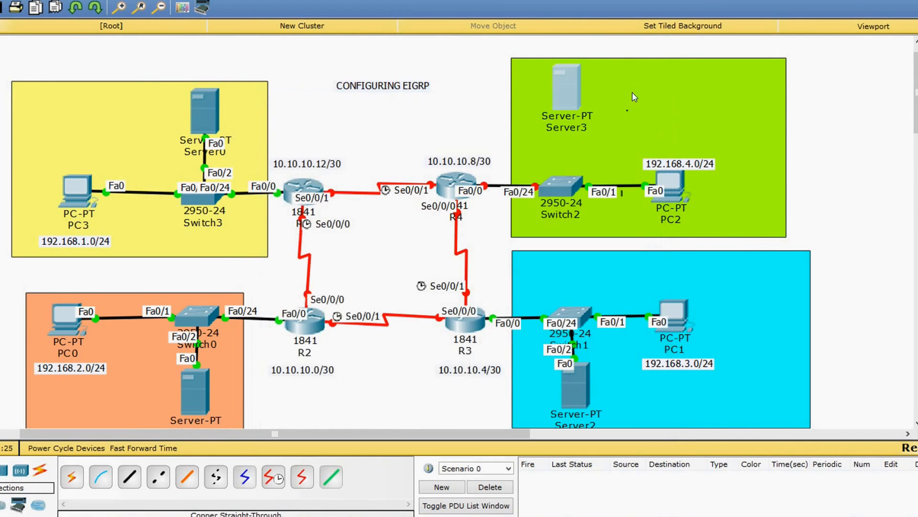
{"action": "left_click", "coordinate": [568, 87]}
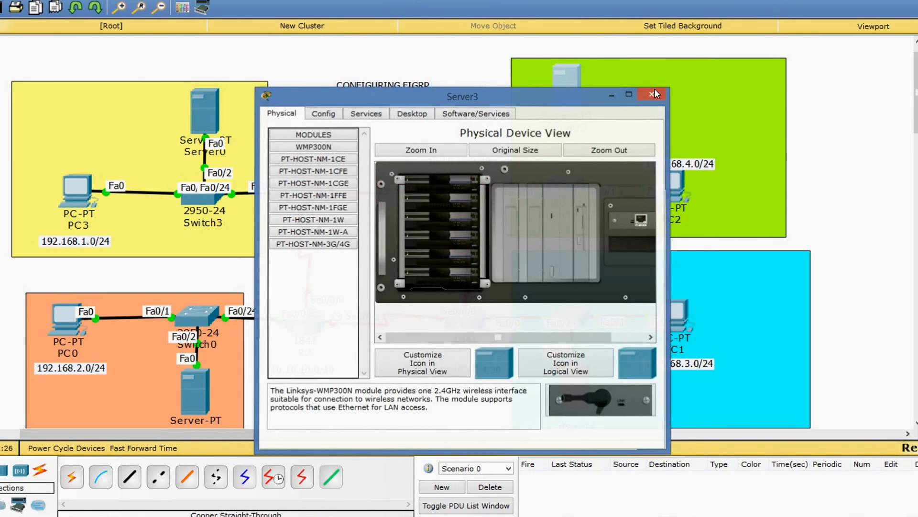
{"action": "left_click", "coordinate": [653, 93]}
{"action": "left_click", "coordinate": [130, 476]}
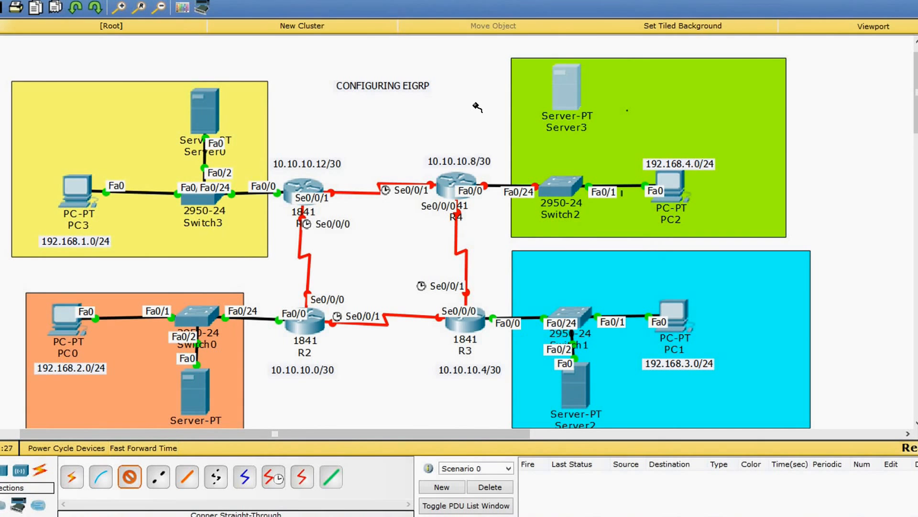
{"action": "left_click", "coordinate": [570, 86]}
{"action": "left_click", "coordinate": [611, 92]}
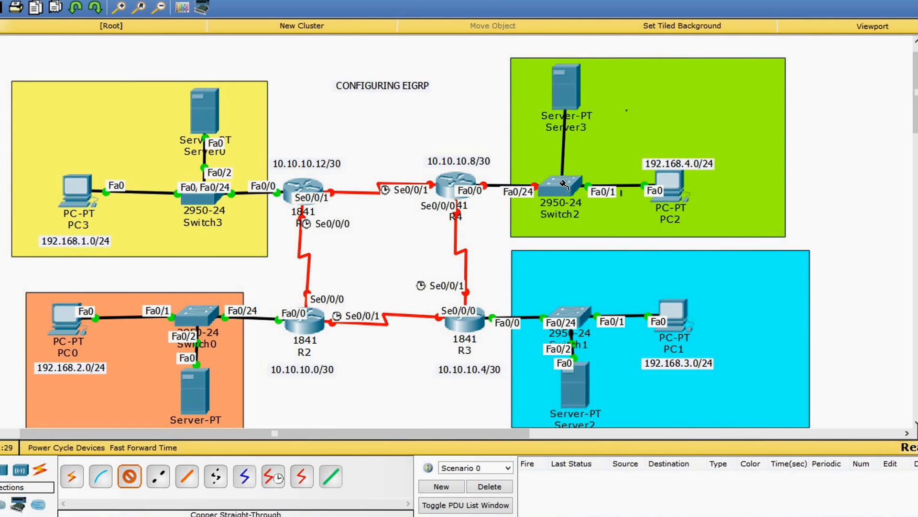
{"action": "left_click", "coordinate": [564, 185]}
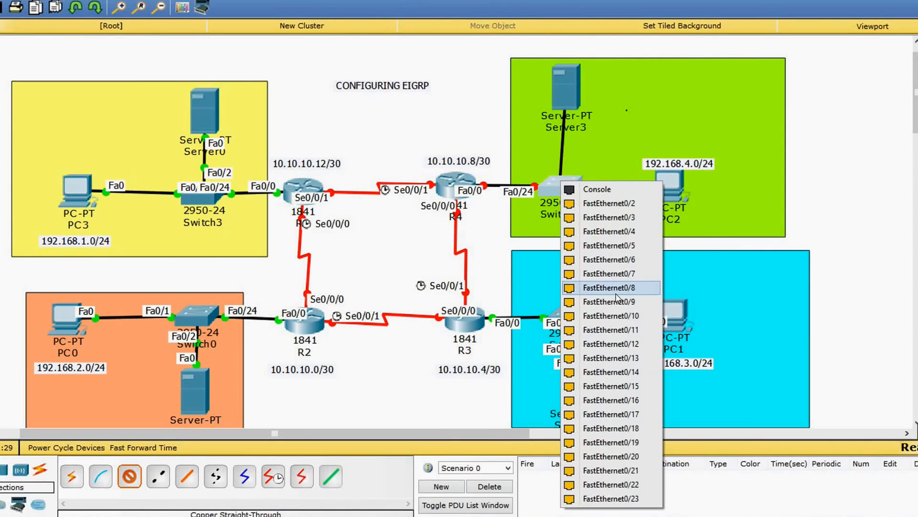
{"action": "left_click", "coordinate": [621, 204]}
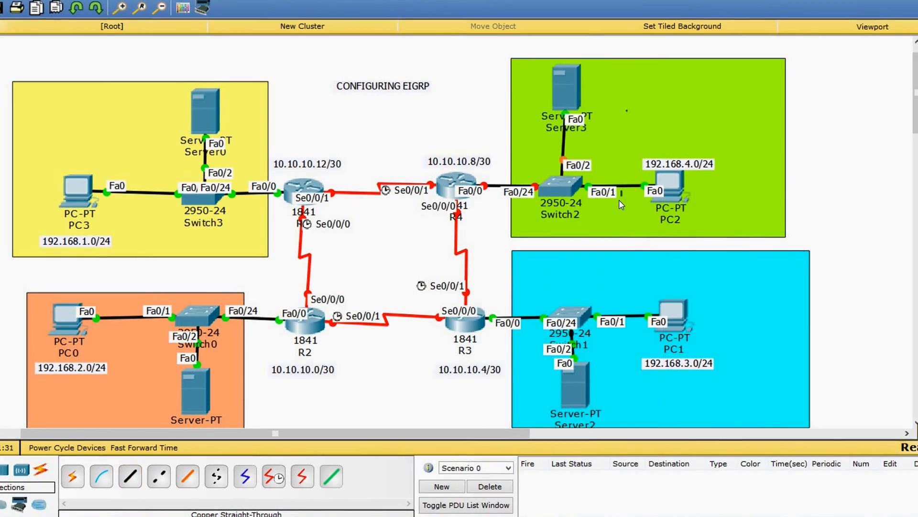
- Open Server3's IP configuration and set the static IP address 192.168.4.254 with subnet mask 255.255.255.0
{"action": "left_click_drag", "start_coordinate": [570, 77], "coordinate": [561, 74]}
{"action": "left_click", "coordinate": [555, 93]}
{"action": "left_click_drag", "start_coordinate": [572, 97], "coordinate": [480, 91]}
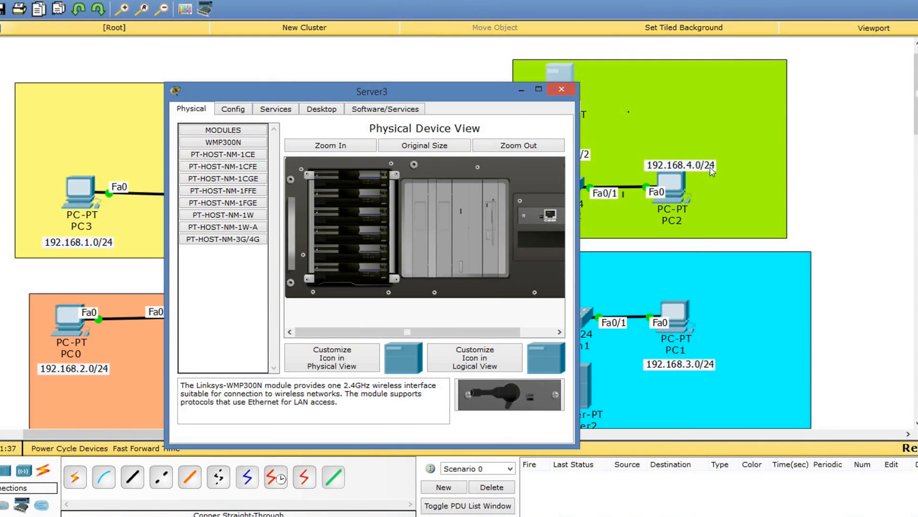
{"action": "left_click_drag", "start_coordinate": [494, 90], "coordinate": [366, 68]}
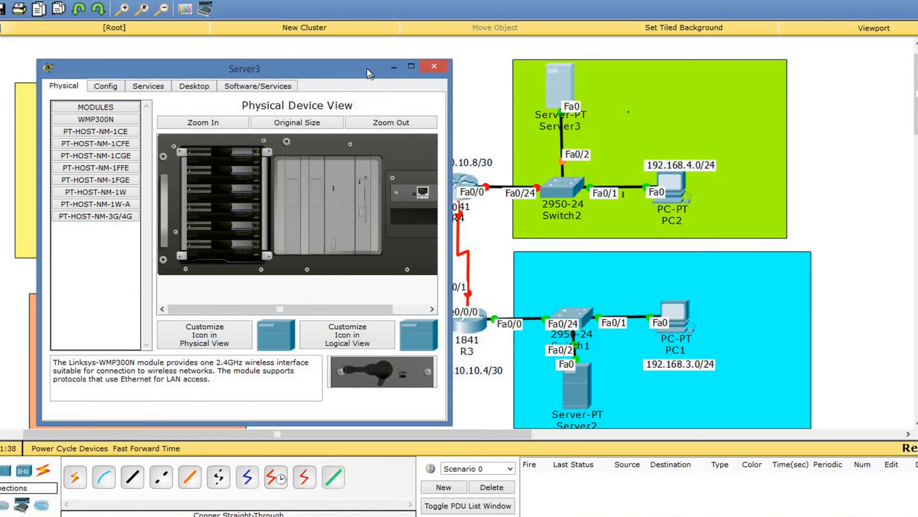
{"action": "left_click", "coordinate": [186, 86]}
{"action": "left_click", "coordinate": [95, 128]}
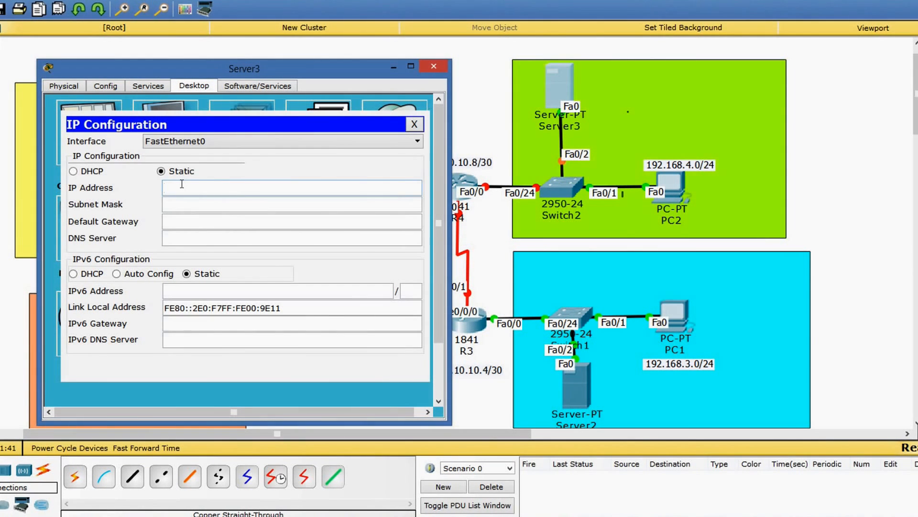
{"action": "type", "text": "19"}
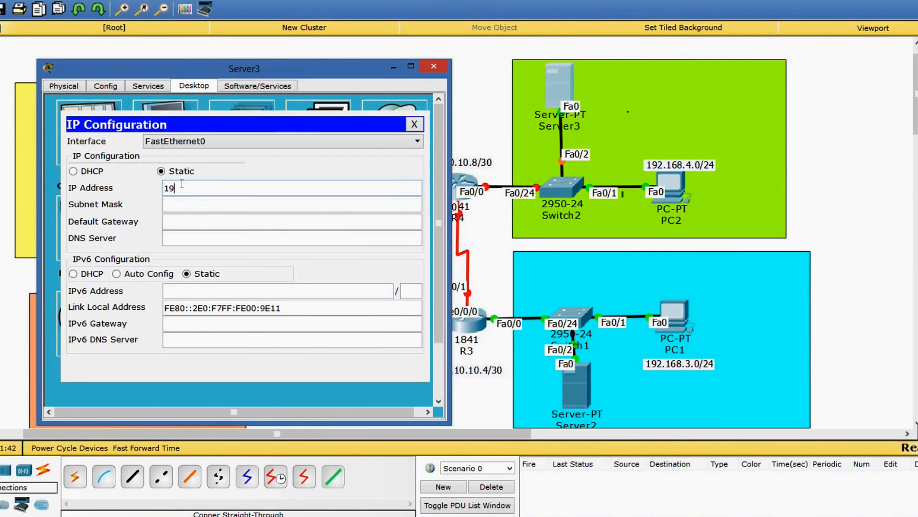
{"action": "type", "text": "2.168.4.254"}
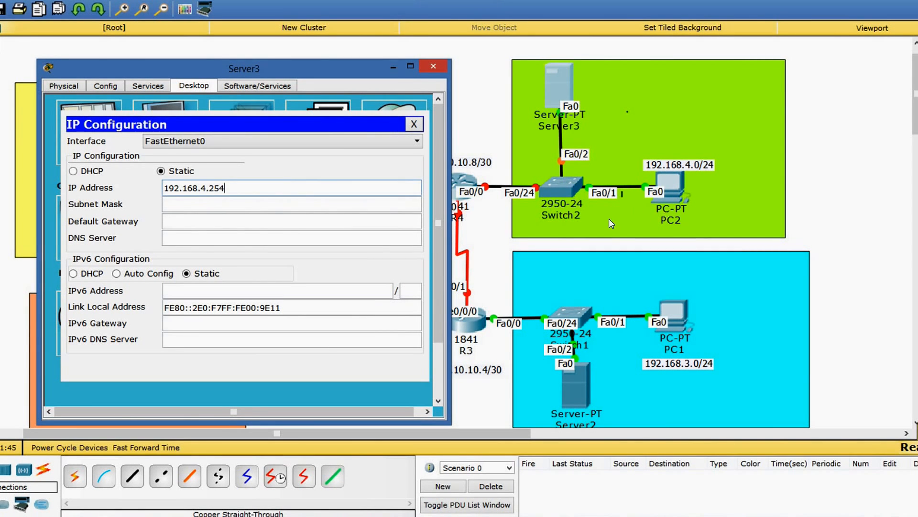
{"action": "left_click", "coordinate": [174, 204]}
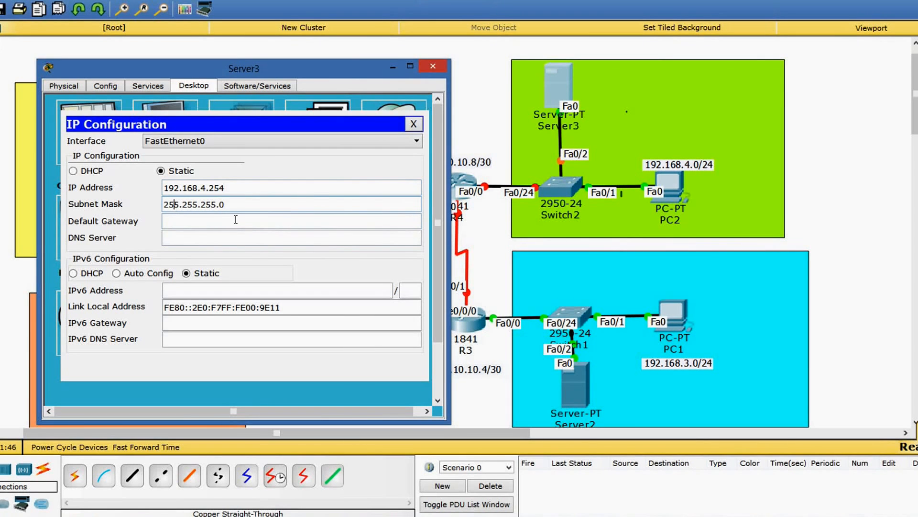
- Set Server3's default gateway to 192.168.4.1 and DNS server to 192.168.4.253, and close the IP configuration
{"action": "left_click", "coordinate": [199, 220]}
{"action": "type", "text": "192.168.4.1"}
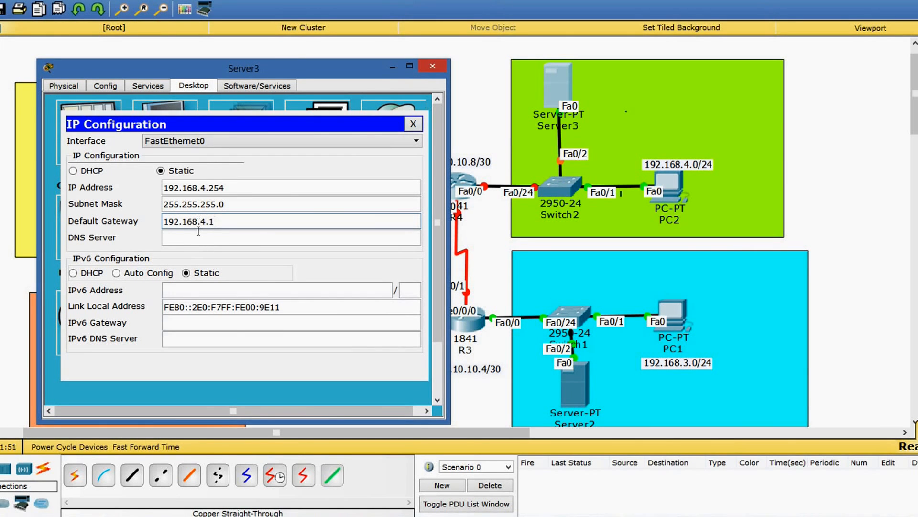
{"action": "left_click", "coordinate": [191, 235]}
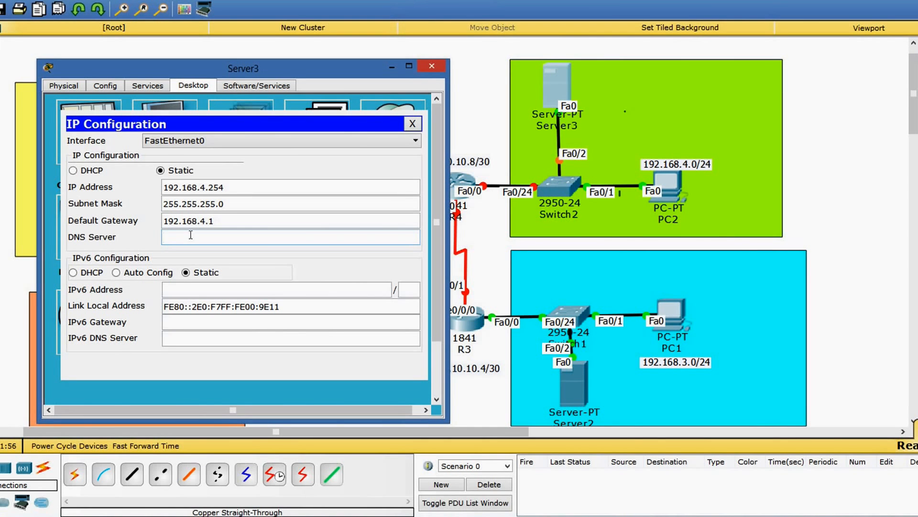
{"action": "type", "text": "192.168.4.253"}
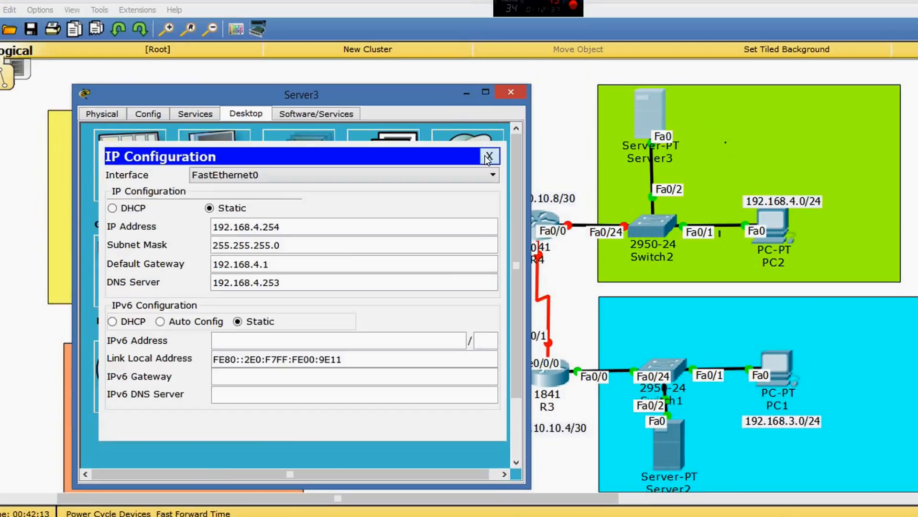
{"action": "left_click", "coordinate": [416, 125]}
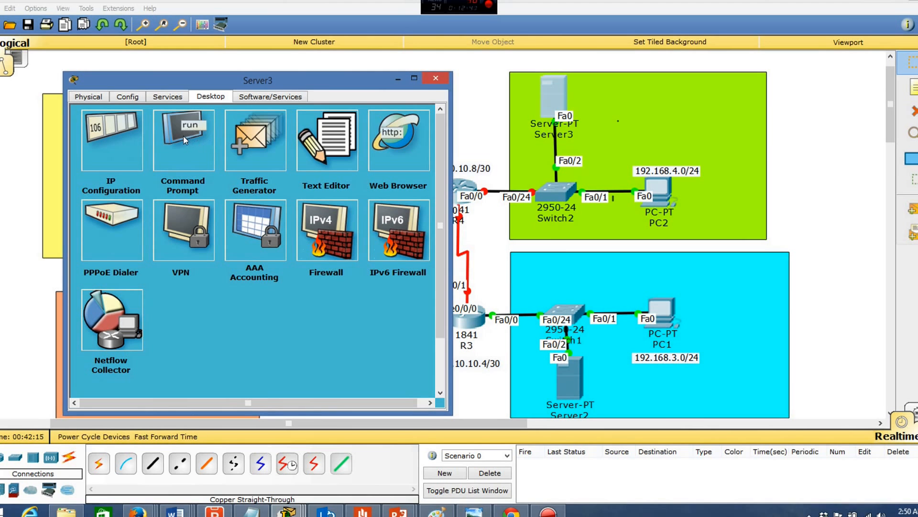
- Turn on Server3's DHCP service and set the pool's default gateway to 192.168.4.1 and DNS server to 192.168.4.253
{"action": "left_click", "coordinate": [168, 101]}
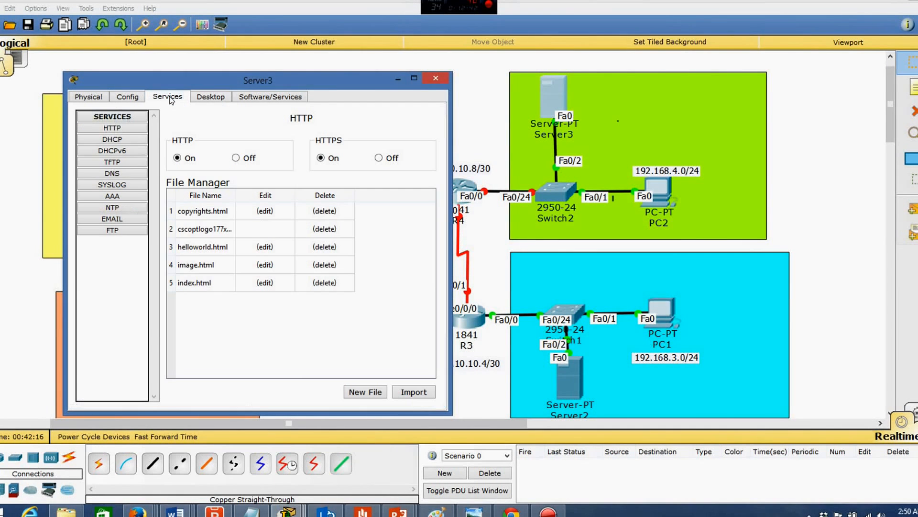
{"action": "left_click", "coordinate": [118, 140]}
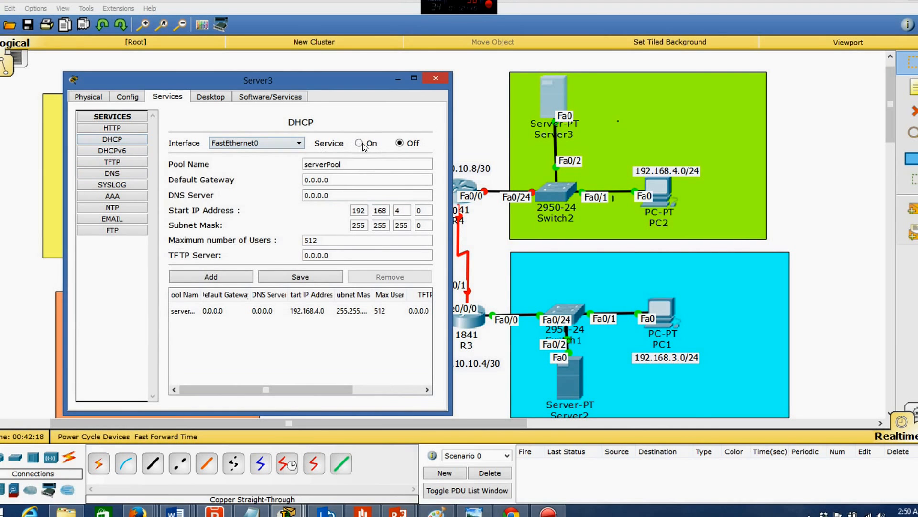
{"action": "left_click", "coordinate": [329, 180]}
{"action": "left_click_drag", "start_coordinate": [329, 180], "coordinate": [274, 178]}
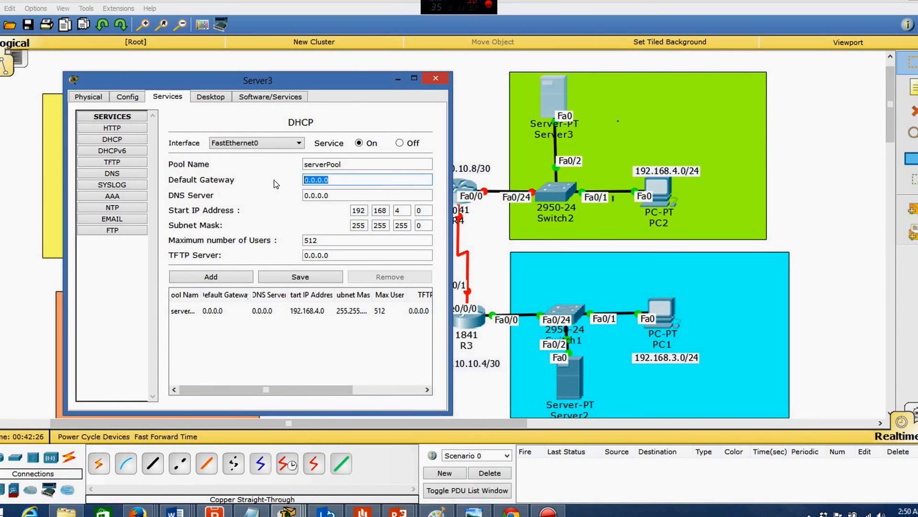
{"action": "type", "text": "192.168.4.1"}
{"action": "left_click_drag", "start_coordinate": [335, 195], "coordinate": [295, 199]}
{"action": "type", "text": "192.168."}
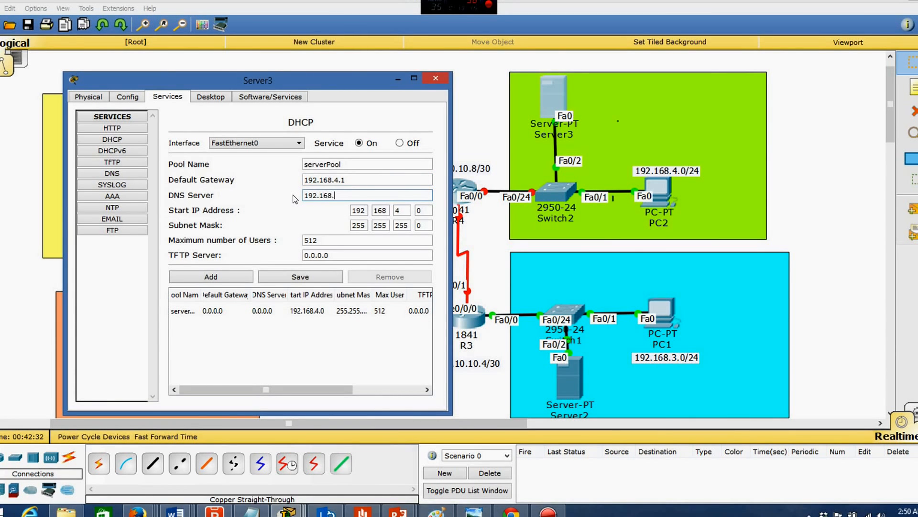
{"action": "type", "text": "4.253"}
- Set the pool's start IP address to 192.168.4.10 and maximum users to 200, save serverPool, and close Server3's window
{"action": "left_click", "coordinate": [420, 211]}
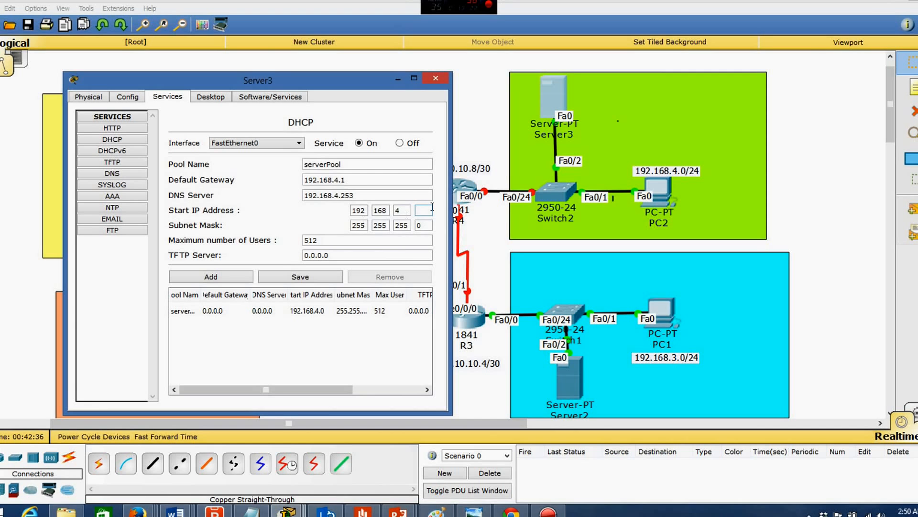
{"action": "type", "text": "10"}
{"action": "left_click", "coordinate": [423, 224]}
{"action": "left_click", "coordinate": [319, 239]}
{"action": "key", "text": "BackSpace"}
{"action": "key", "text": "BackSpace"}
{"action": "key", "text": "BackSpace"}
{"action": "type", "text": "200"}
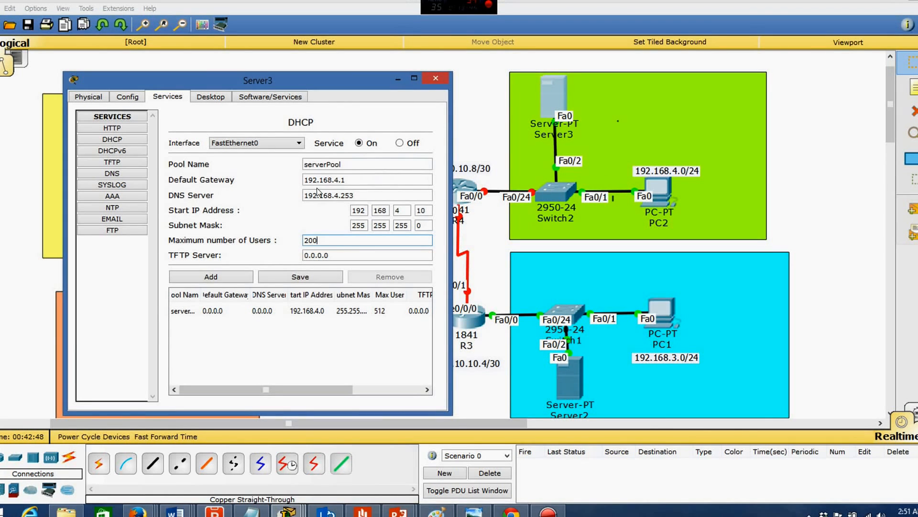
{"action": "left_click", "coordinate": [300, 277]}
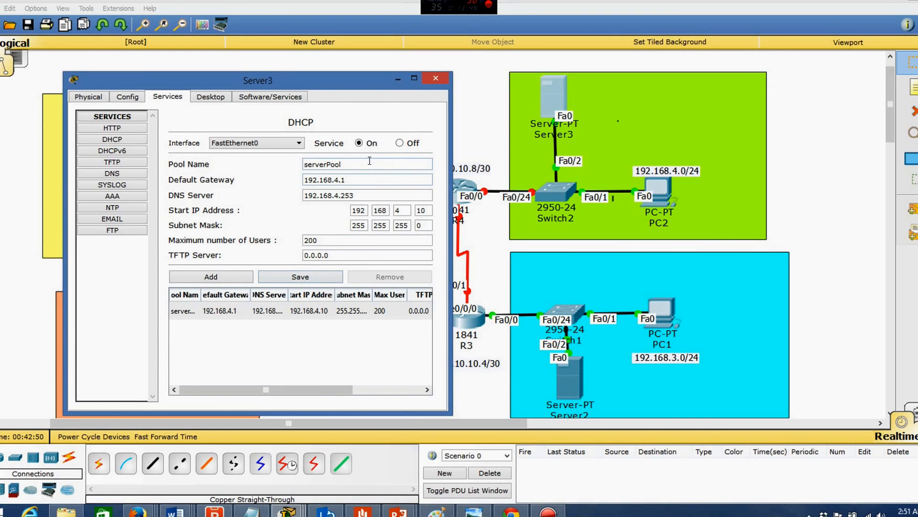
{"action": "left_click", "coordinate": [436, 79]}
- Open R4's command line, decline the configuration dialog with n, and enter privileged mode with en
{"action": "left_click", "coordinate": [467, 190]}
{"action": "left_click_drag", "start_coordinate": [506, 107], "coordinate": [280, 75]}
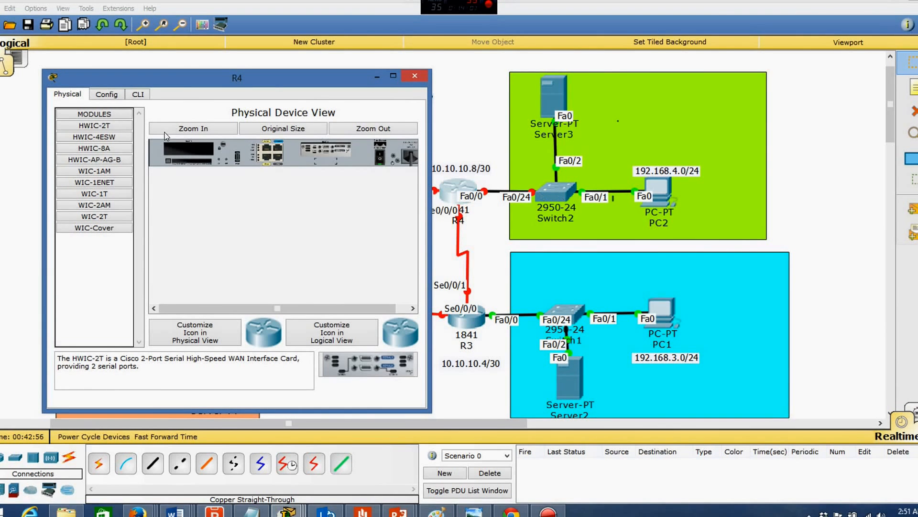
{"action": "left_click", "coordinate": [137, 94]}
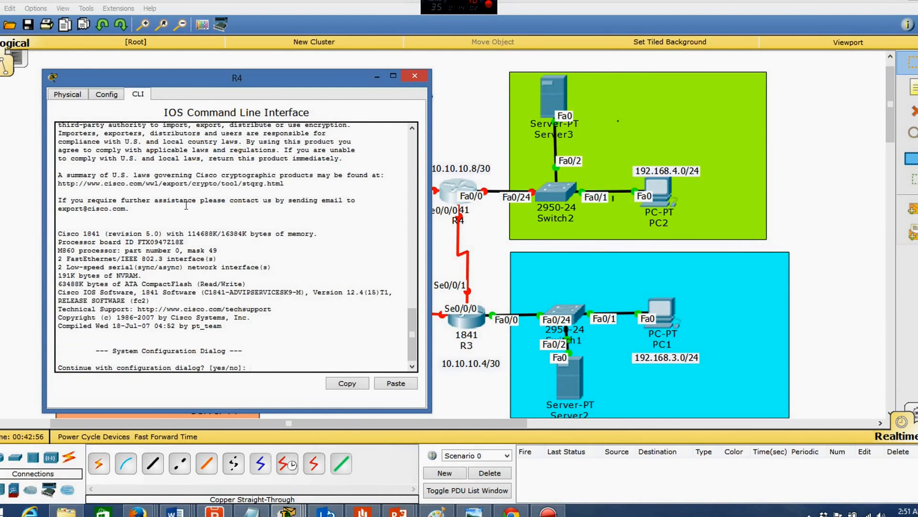
{"action": "type", "text": "n"}
{"action": "key", "text": "Return"}
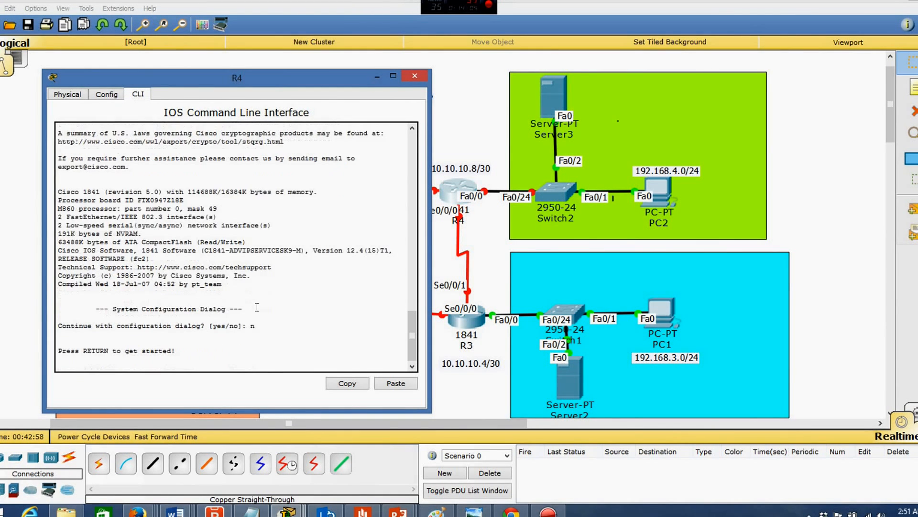
{"action": "key", "text": "Return"}
{"action": "key", "text": "Return"}
{"action": "type", "text": "en"}
{"action": "key", "text": "Return"}
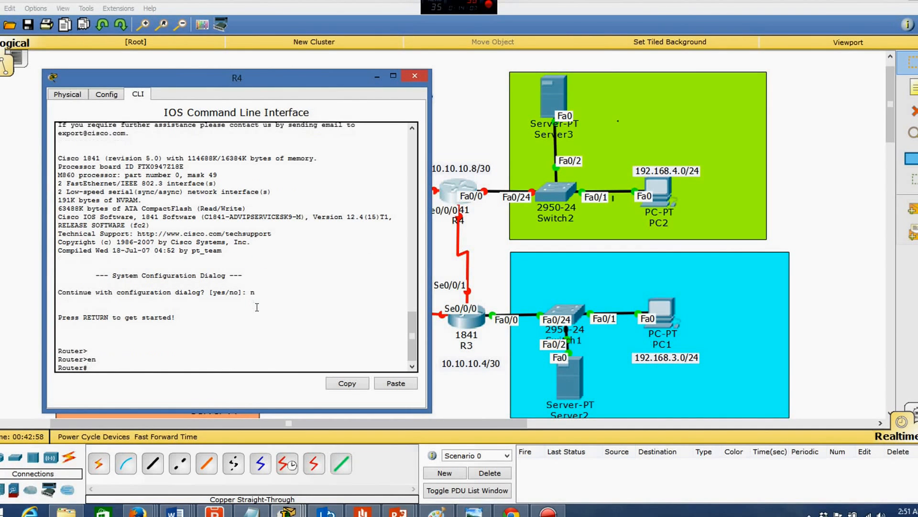
- Enter R4's terminal configuration mode and assign 192.168.4.1 255.255.255.0 to interface fa0/0
{"action": "type", "text": "conf"}
{"action": "key", "text": "Return"}
{"action": "key", "text": "Return"}
{"action": "key", "text": "Return"}
{"action": "type", "text": "int fa0/0"}
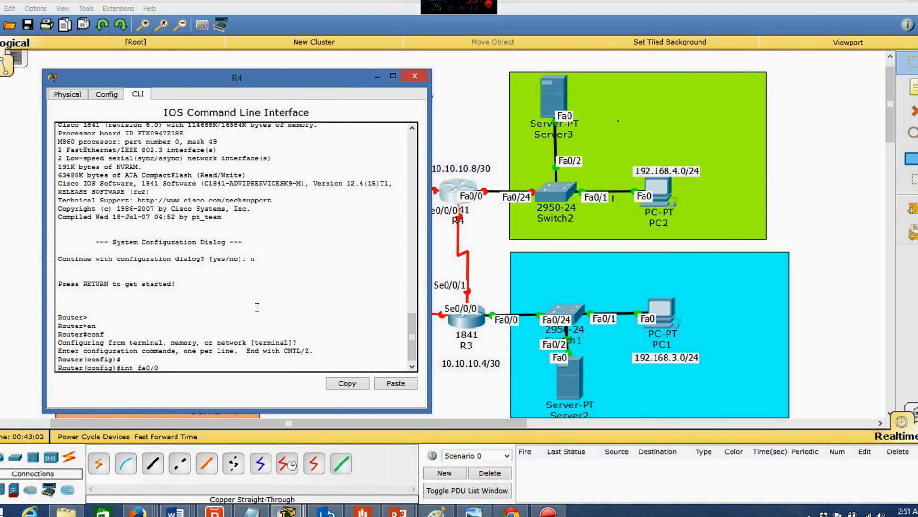
{"action": "key", "text": "Return"}
{"action": "type", "text": "ip add"}
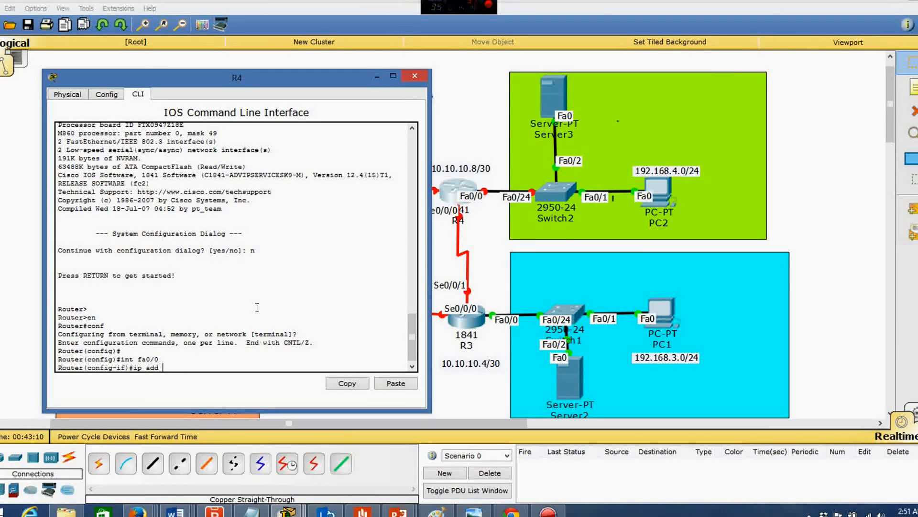
{"action": "type", "text": "192.168.4.1 255.255.255.0"}
{"action": "key", "text": "Return"}
- Enable R4's fa0/0 interface with no shut and close the router's window
{"action": "type", "text": "no"}
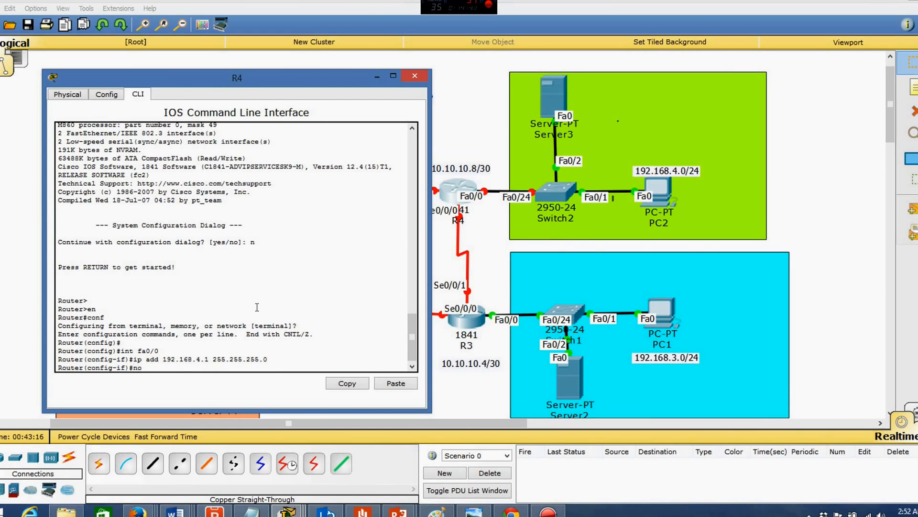
{"action": "type", "text": " shut"}
{"action": "key", "text": "Return"}
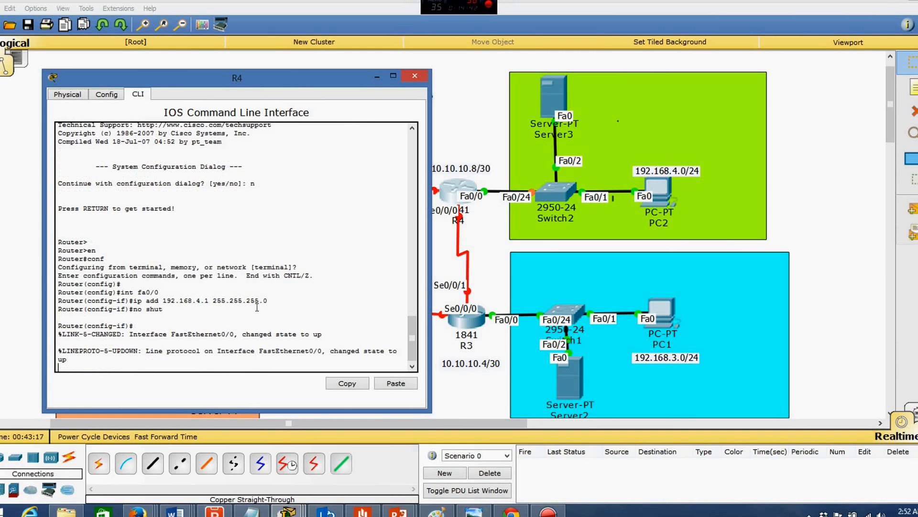
{"action": "key", "text": "Return"}
{"action": "key", "text": "Return"}
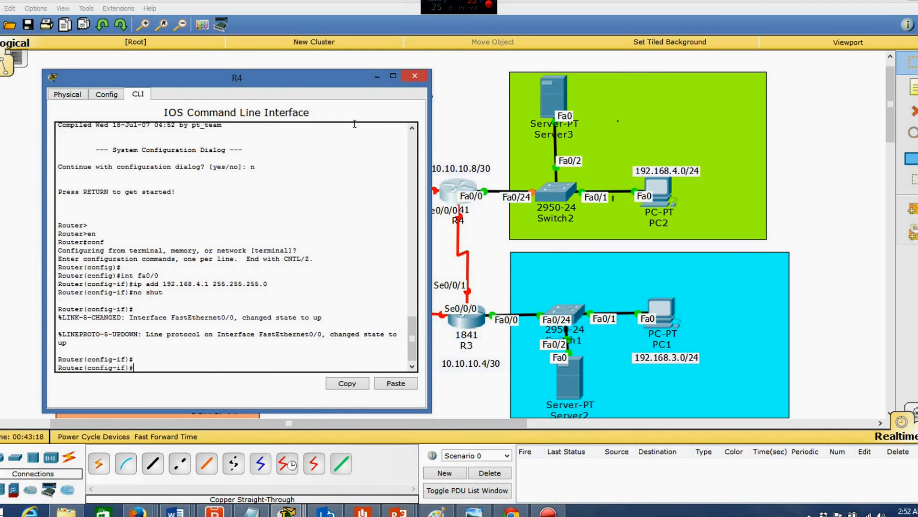
{"action": "left_click", "coordinate": [412, 77]}
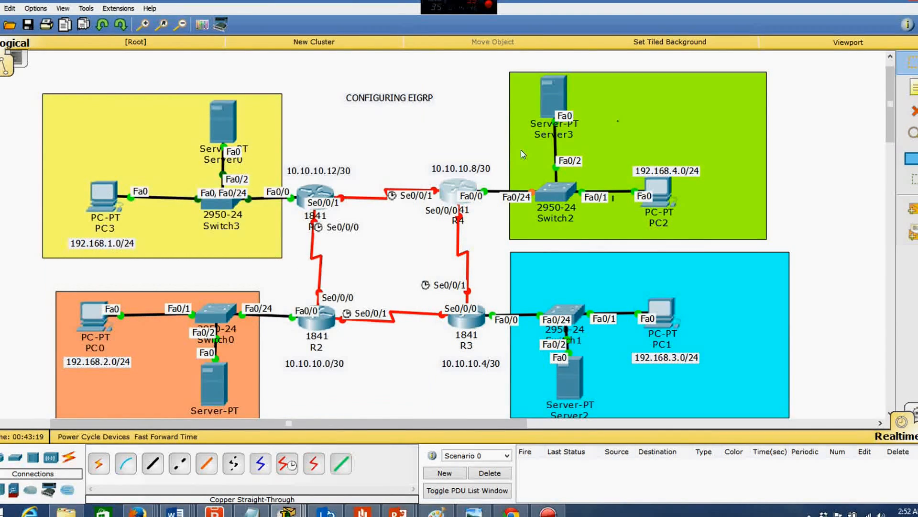
- Fast-forward the simulation time, switch PC2's IP configuration to DHCP, and close PC2's window
{"action": "left_click", "coordinate": [181, 436]}
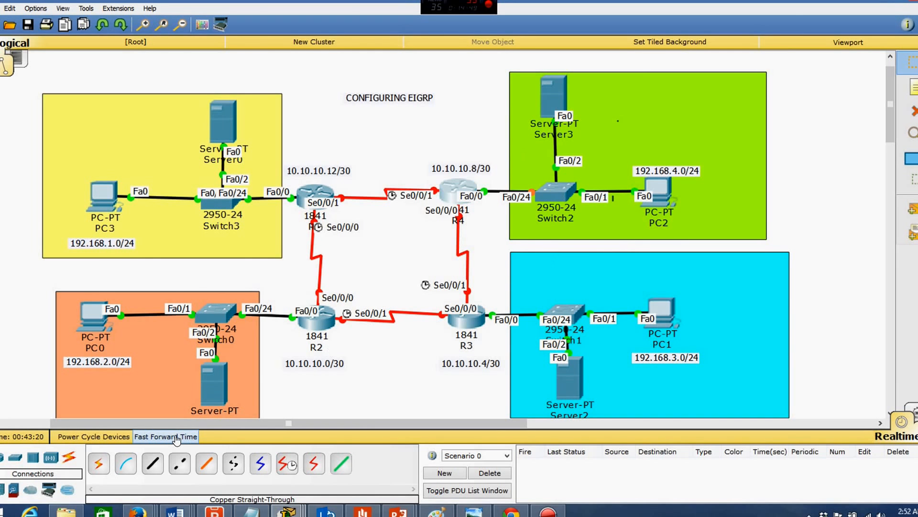
{"action": "left_click", "coordinate": [654, 184]}
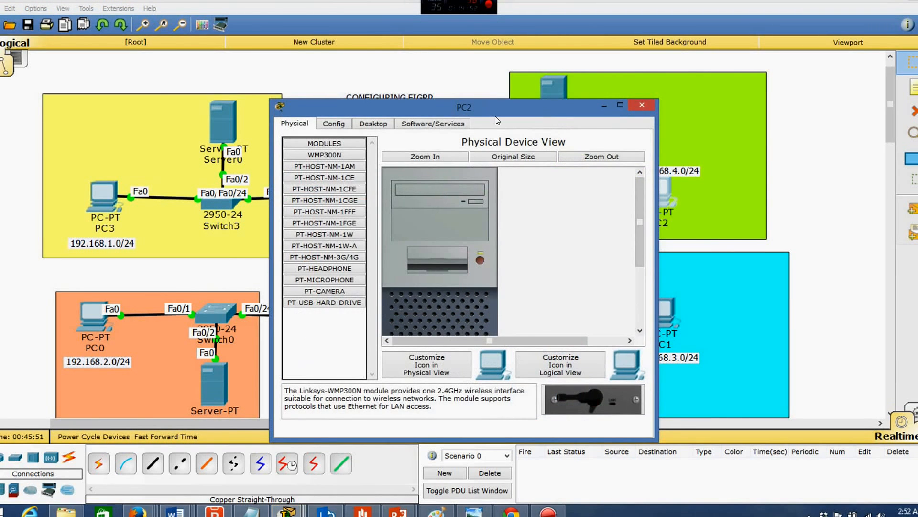
{"action": "left_click_drag", "start_coordinate": [495, 116], "coordinate": [612, 99]}
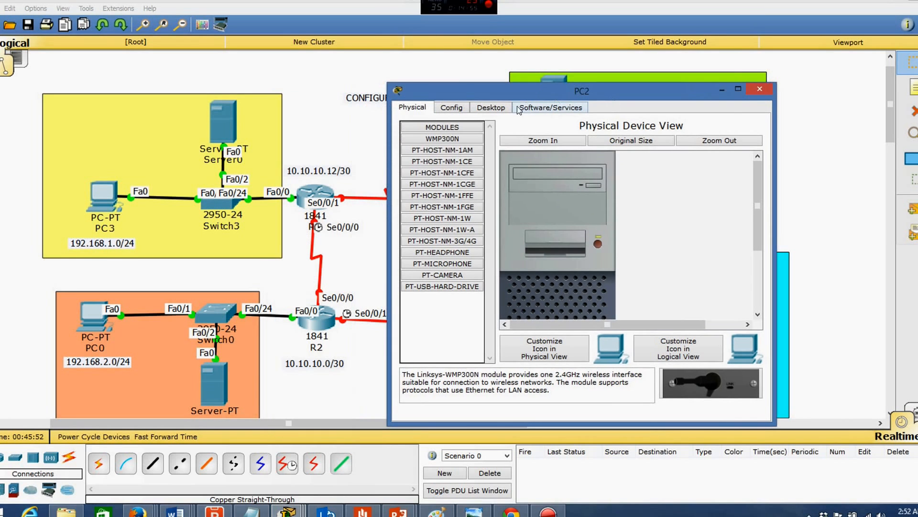
{"action": "left_click", "coordinate": [493, 108]}
{"action": "left_click", "coordinate": [443, 145]}
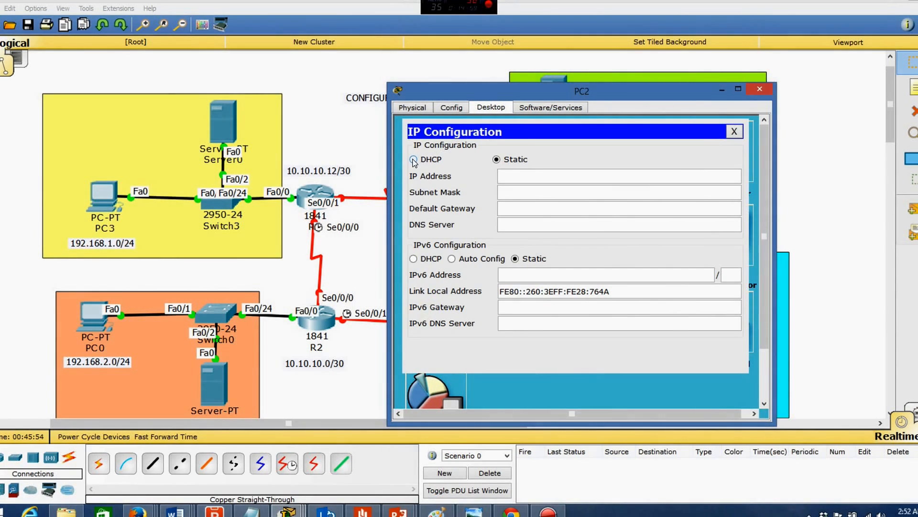
{"action": "left_click", "coordinate": [414, 159]}
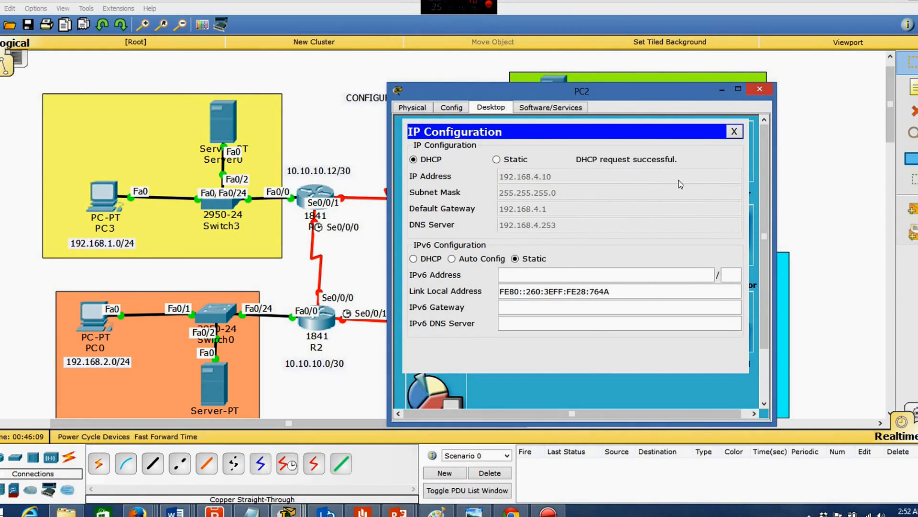
{"action": "left_click", "coordinate": [731, 134]}
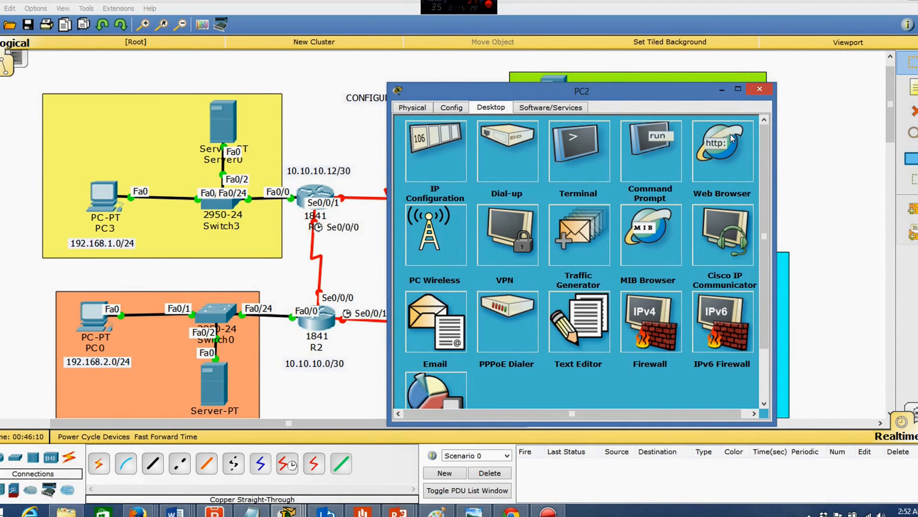
{"action": "left_click", "coordinate": [750, 88]}
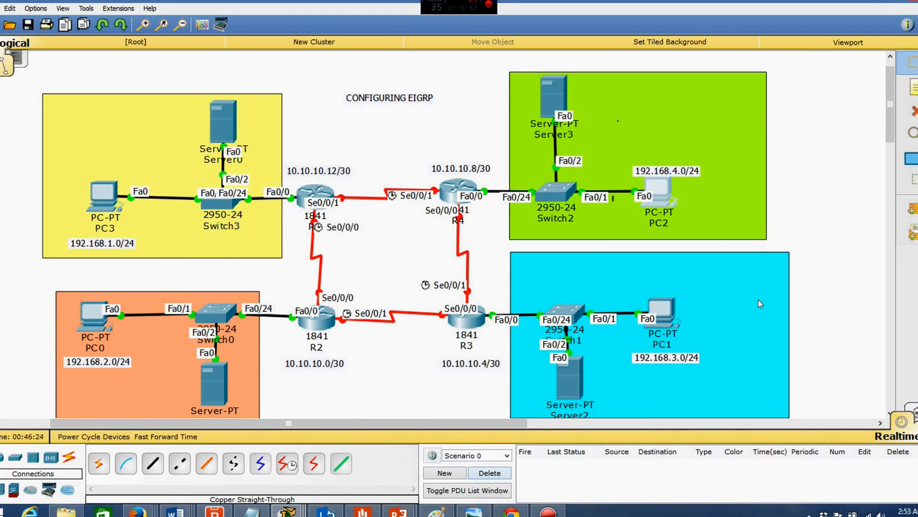
- Test connectivity with a simple PDU from PC2 to R4, and delete the test scenario
{"action": "left_click", "coordinate": [914, 211]}
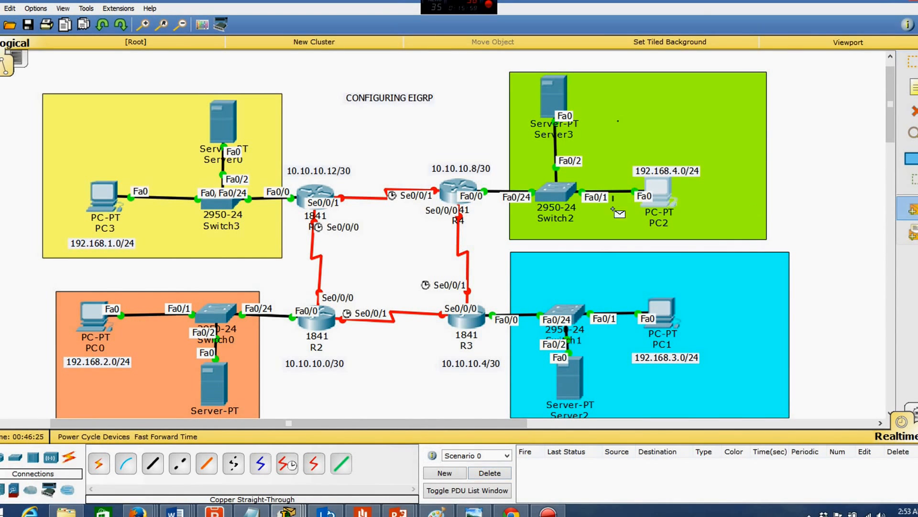
{"action": "left_click", "coordinate": [654, 192]}
{"action": "left_click", "coordinate": [449, 192]}
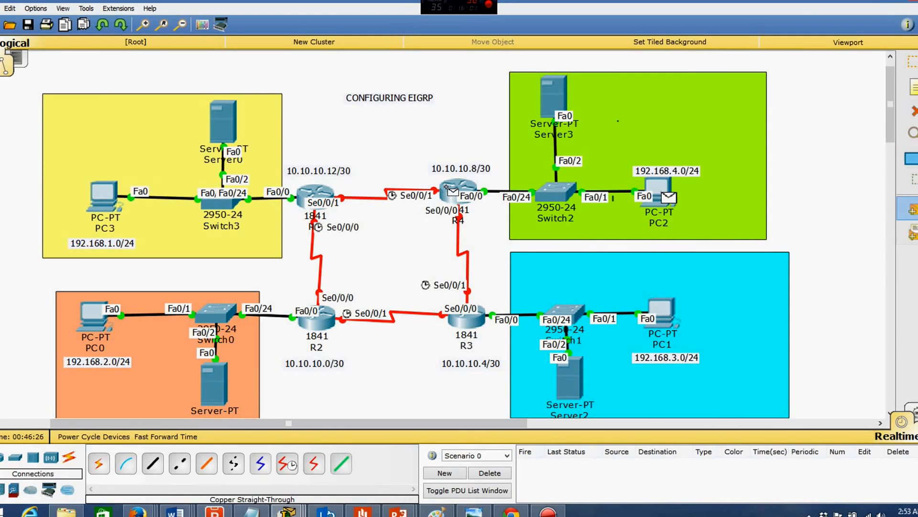
{"action": "left_click", "coordinate": [497, 473]}
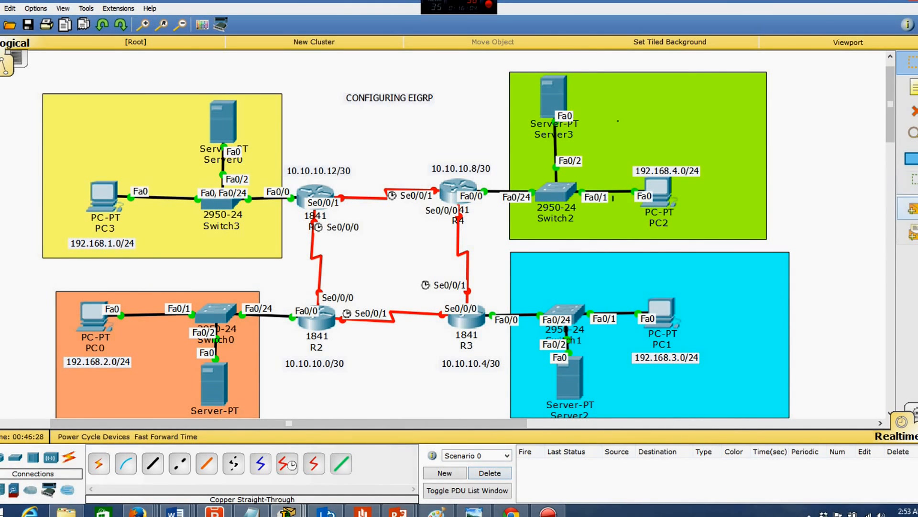
- Test connectivity with a simple PDU from PC1 to R3, and delete the test scenario
{"action": "left_click", "coordinate": [913, 209]}
{"action": "left_click", "coordinate": [660, 311]}
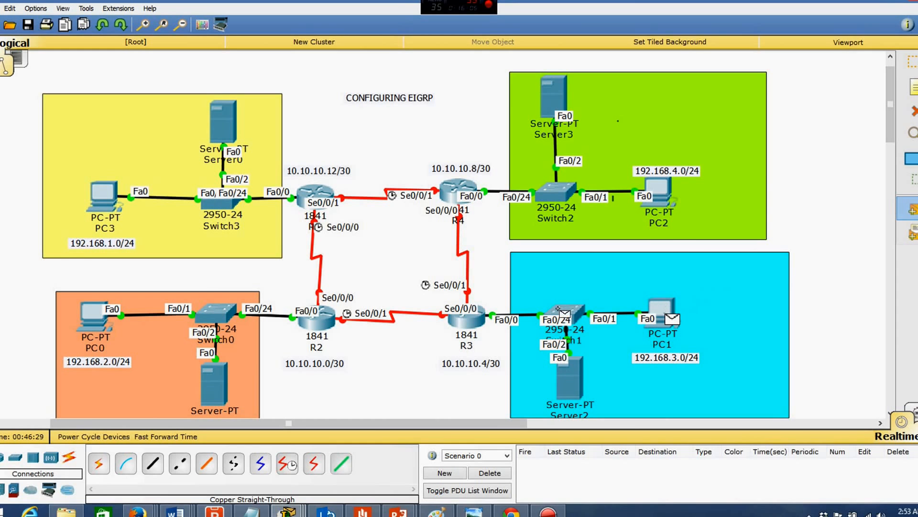
{"action": "left_click", "coordinate": [473, 320]}
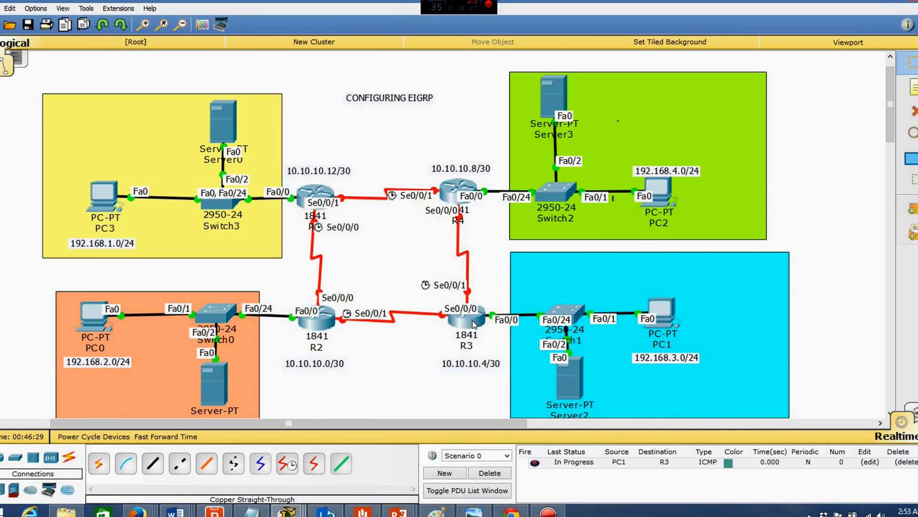
{"action": "left_click", "coordinate": [489, 472]}
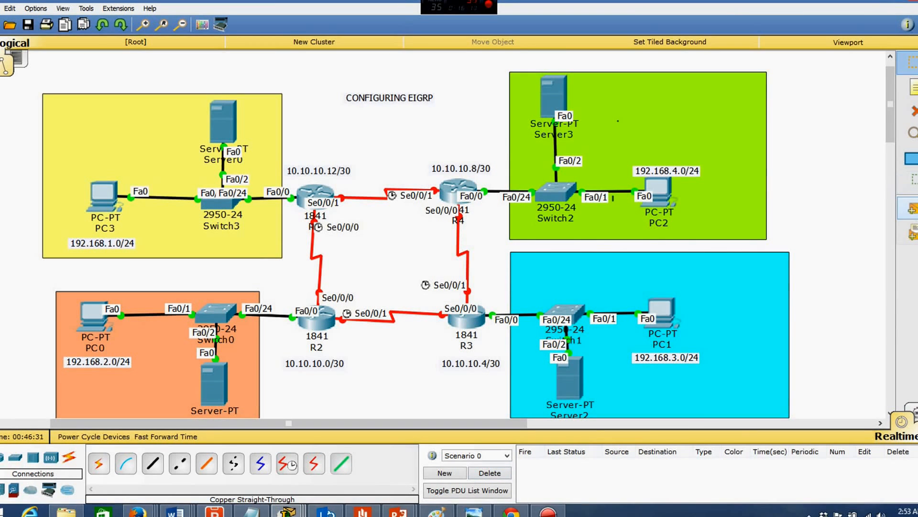
- Send a simple PDU from PC1 to PC0 as a test between LANs, and delete the test scenario
{"action": "left_click", "coordinate": [911, 209]}
{"action": "left_click", "coordinate": [660, 311]}
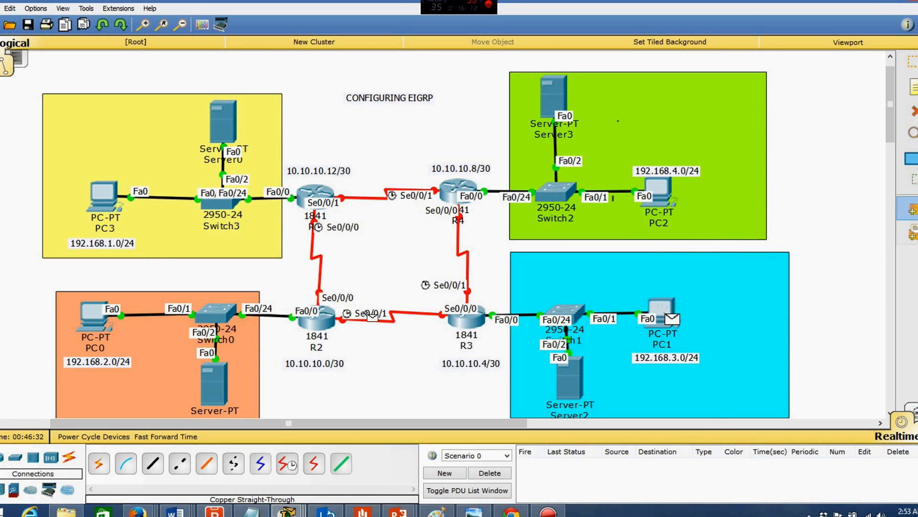
{"action": "left_click", "coordinate": [86, 317]}
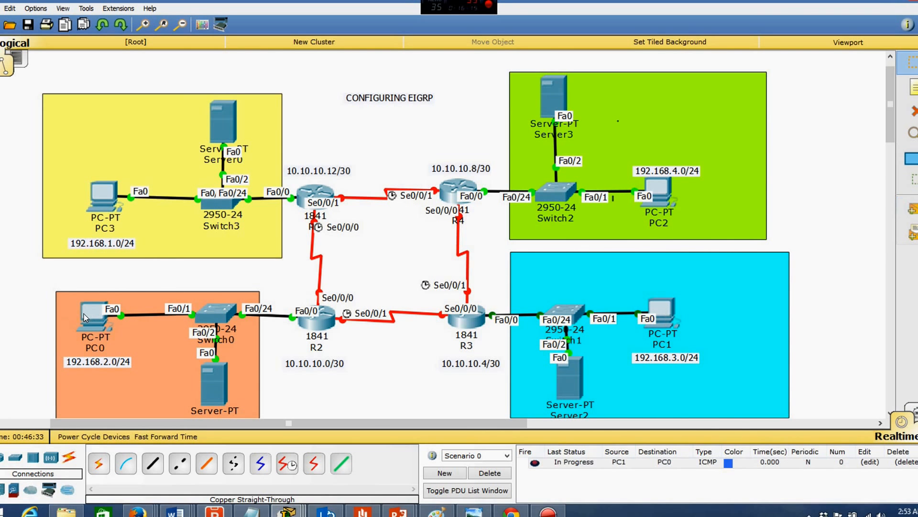
{"action": "left_click", "coordinate": [500, 473]}
- Test connectivity with a simple PDU from PC0 to R2, and delete the test scenario
{"action": "left_click", "coordinate": [911, 209]}
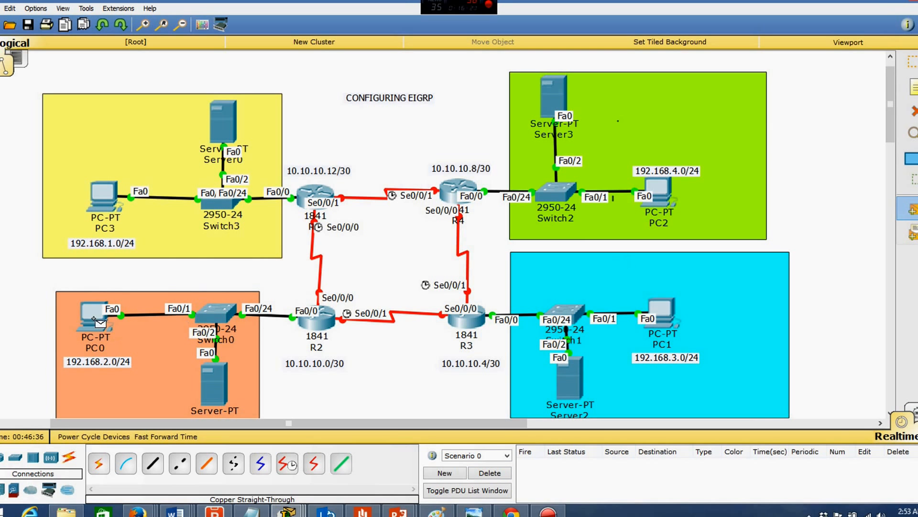
{"action": "left_click", "coordinate": [93, 315]}
{"action": "left_click", "coordinate": [327, 327]}
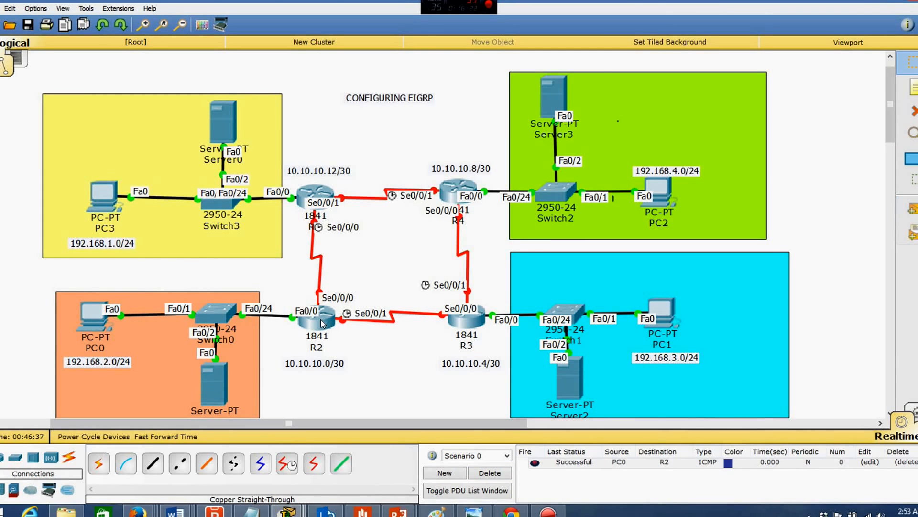
{"action": "left_click", "coordinate": [497, 473]}
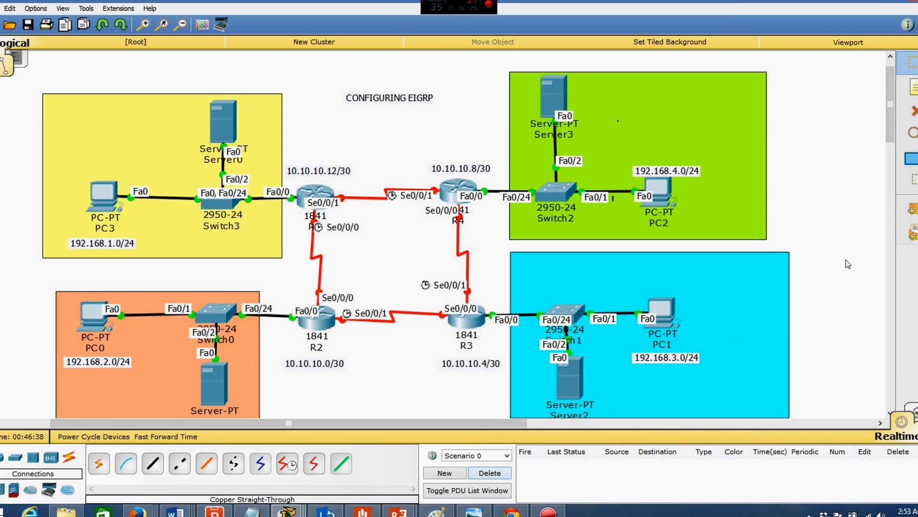
- Test connectivity with a simple PDU from PC3 to R1, and delete the test scenario
{"action": "left_click", "coordinate": [912, 209]}
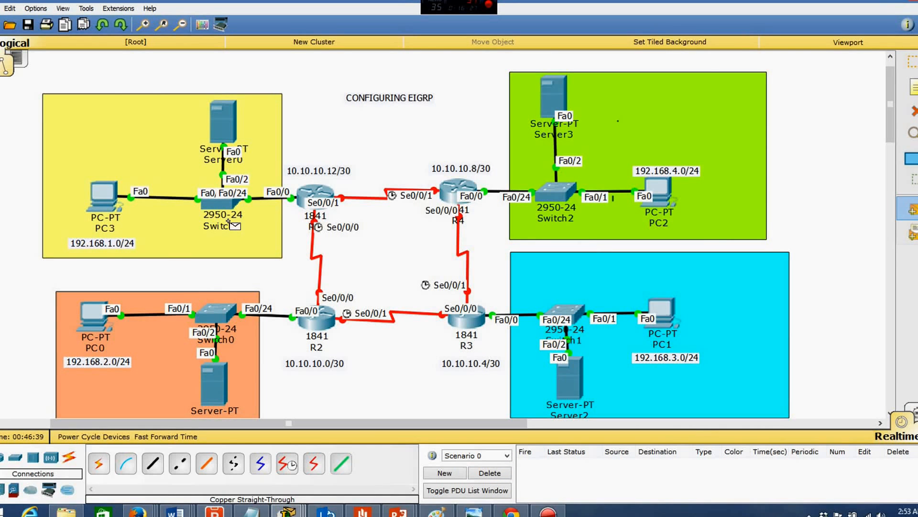
{"action": "left_click", "coordinate": [96, 184]}
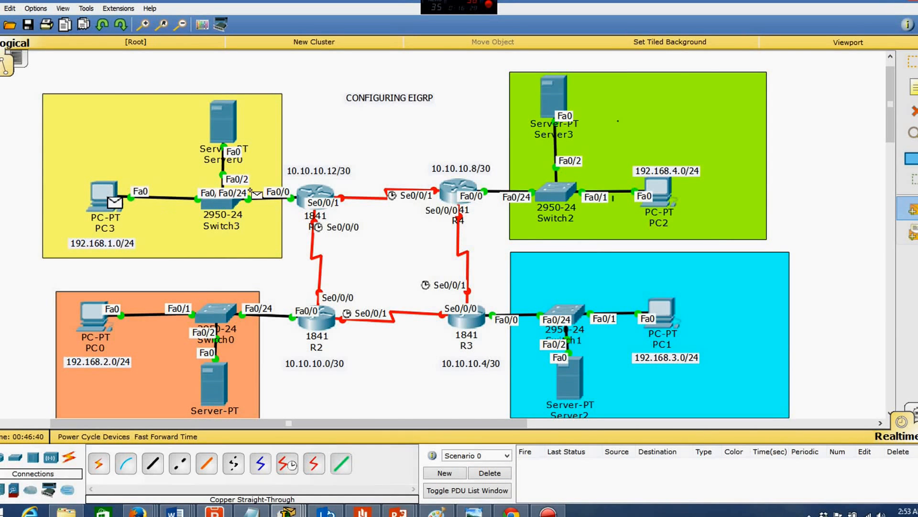
{"action": "left_click", "coordinate": [313, 191]}
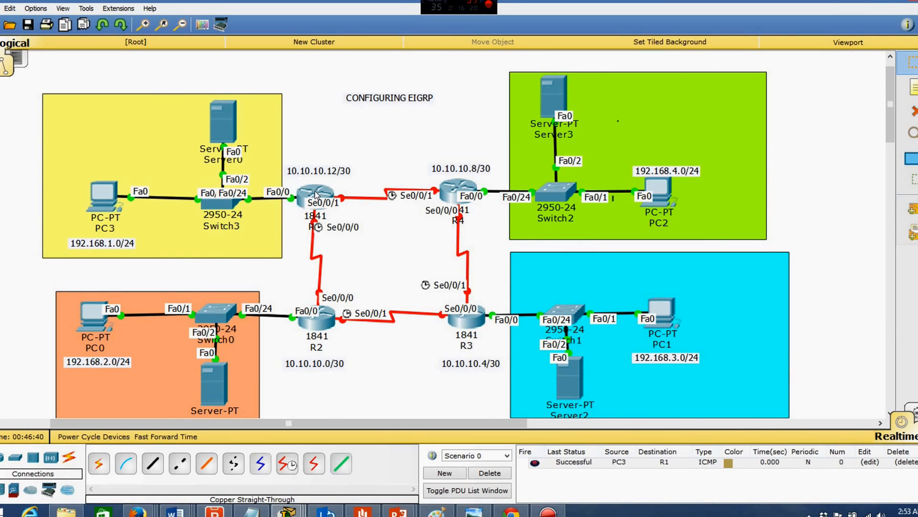
{"action": "left_click", "coordinate": [487, 474]}
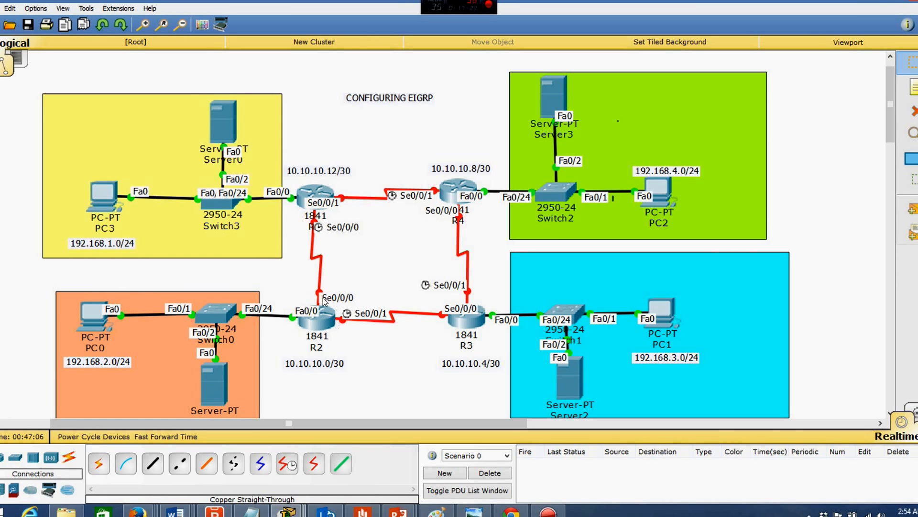
- Open R1's command line, enter privileged mode with en, and enter terminal configuration mode with conf
{"action": "left_click", "coordinate": [315, 200]}
{"action": "left_click_drag", "start_coordinate": [414, 113], "coordinate": [641, 71]}
{"action": "key", "text": "Return"}
{"action": "key", "text": "Return"}
{"action": "key", "text": "Return"}
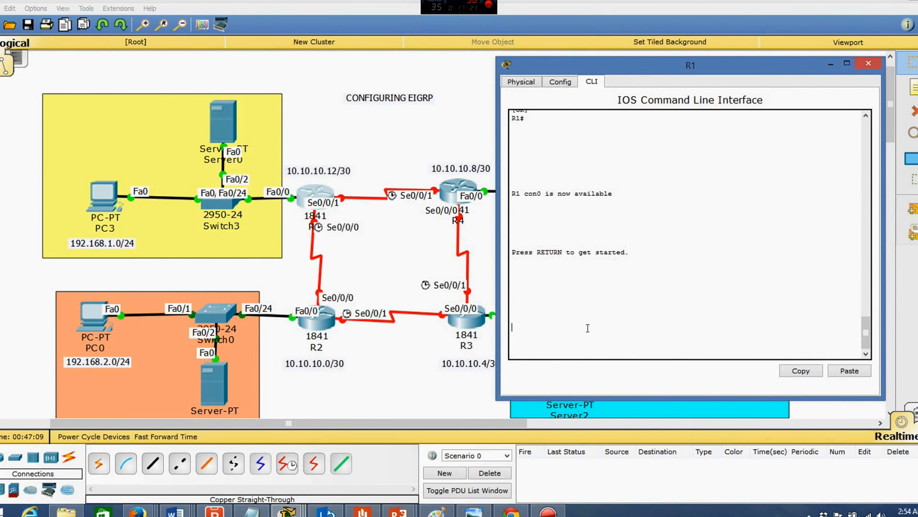
{"action": "type", "text": "en"}
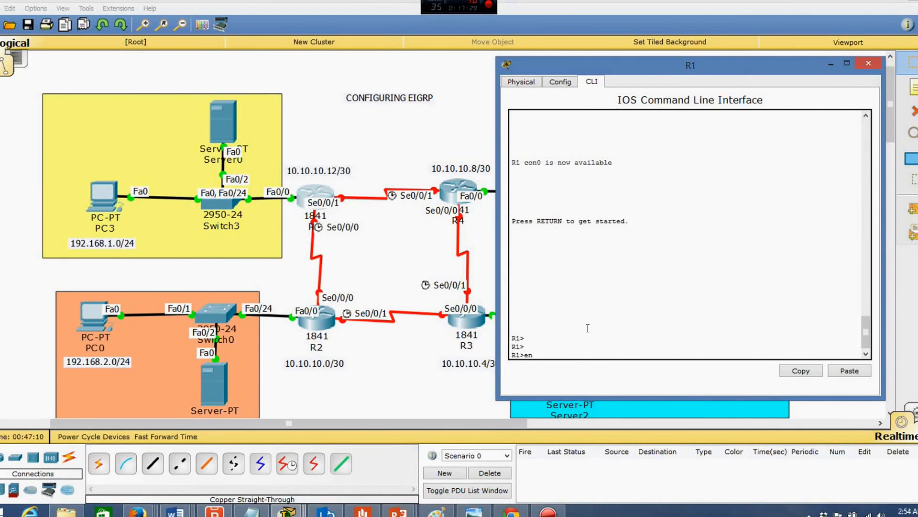
{"action": "key", "text": "Return"}
{"action": "type", "text": "conf"}
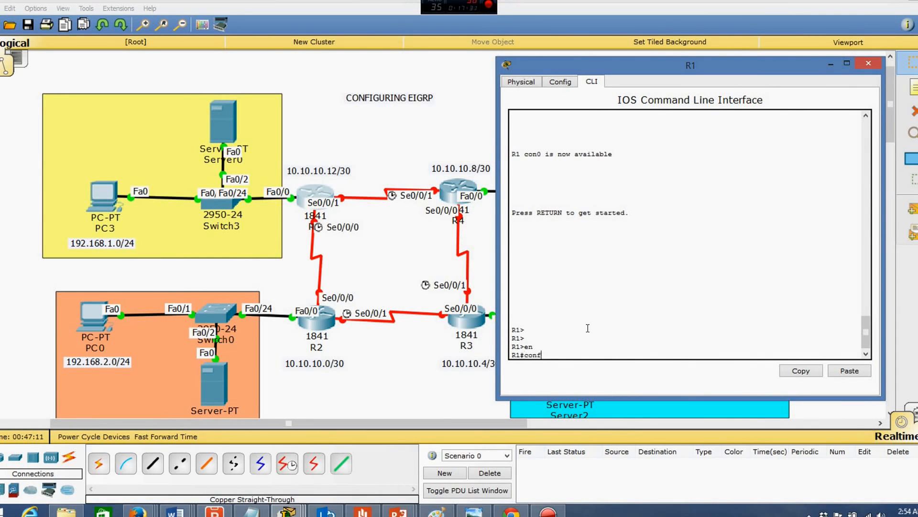
{"action": "key", "text": "Return"}
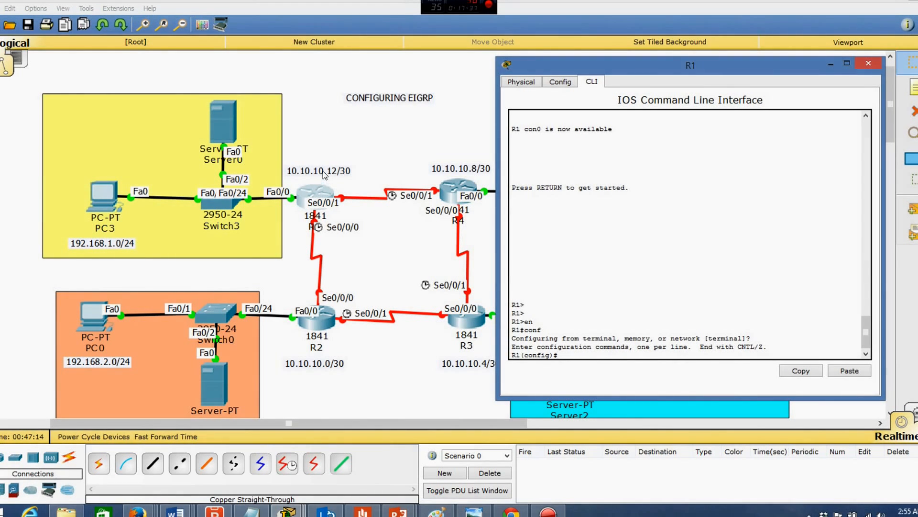
- Move the network labels onto their serial links: 10.10.10.12/30 at R1–R4, 10.10.10.0/30 at R1–R2, 10.10.10.4/30 at R2–R3, and 10.10.10.8/30 at R3–R4
{"action": "left_click_drag", "start_coordinate": [323, 171], "coordinate": [366, 180]}
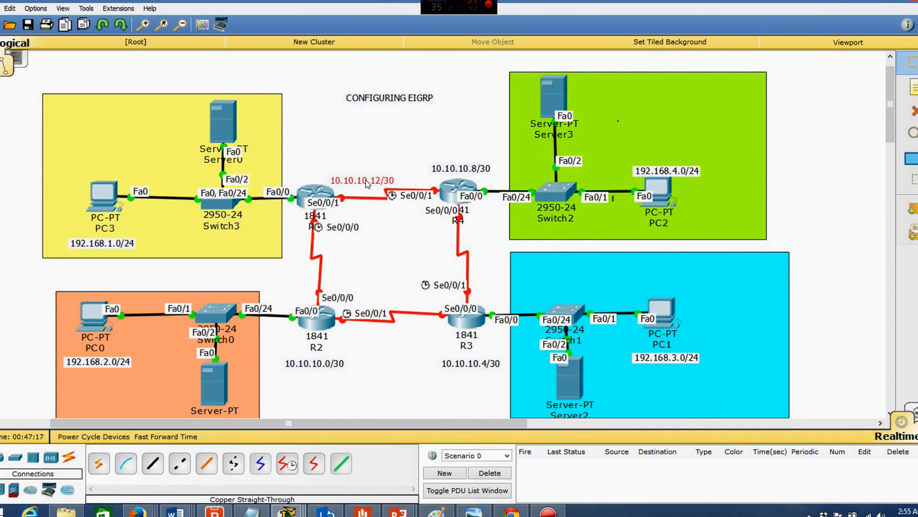
{"action": "left_click_drag", "start_coordinate": [366, 181], "coordinate": [377, 181]}
{"action": "left_click_drag", "start_coordinate": [312, 363], "coordinate": [311, 271]}
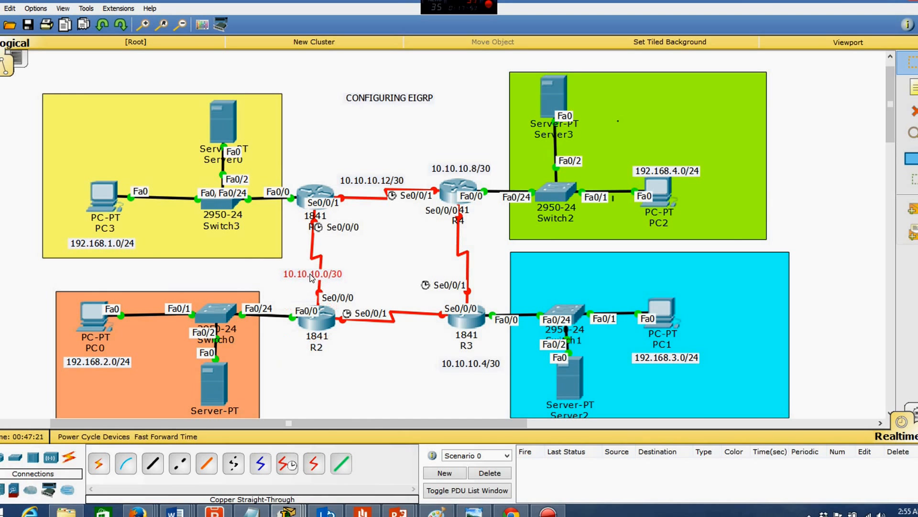
{"action": "left_click_drag", "start_coordinate": [472, 367], "coordinate": [396, 330]}
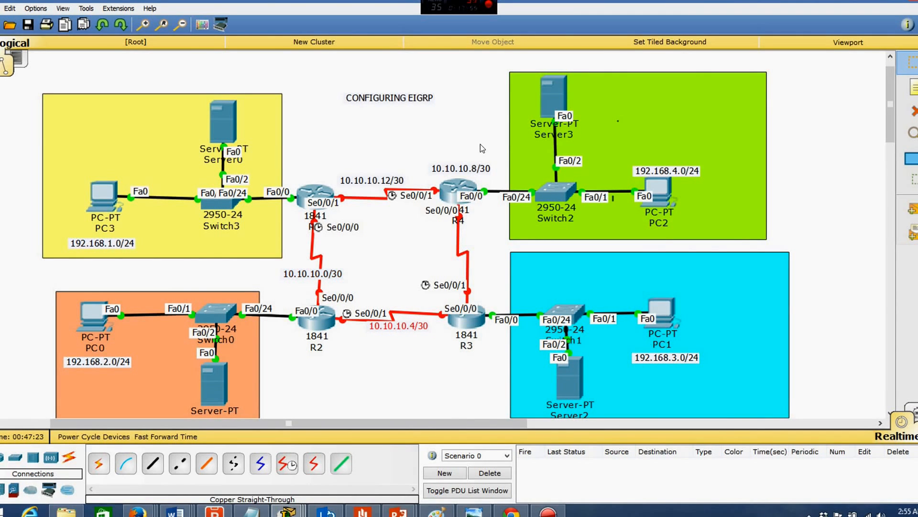
{"action": "left_click_drag", "start_coordinate": [473, 169], "coordinate": [475, 244]}
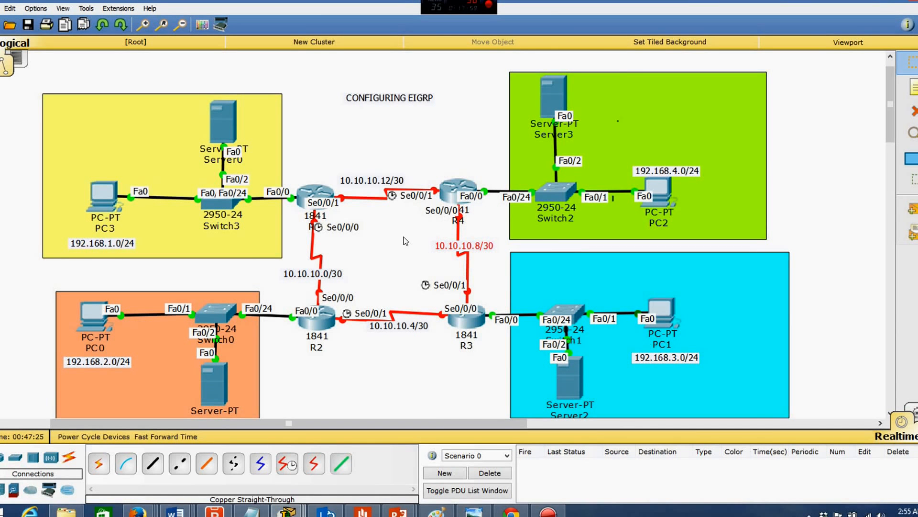
{"action": "left_click_drag", "start_coordinate": [315, 271], "coordinate": [317, 266]}
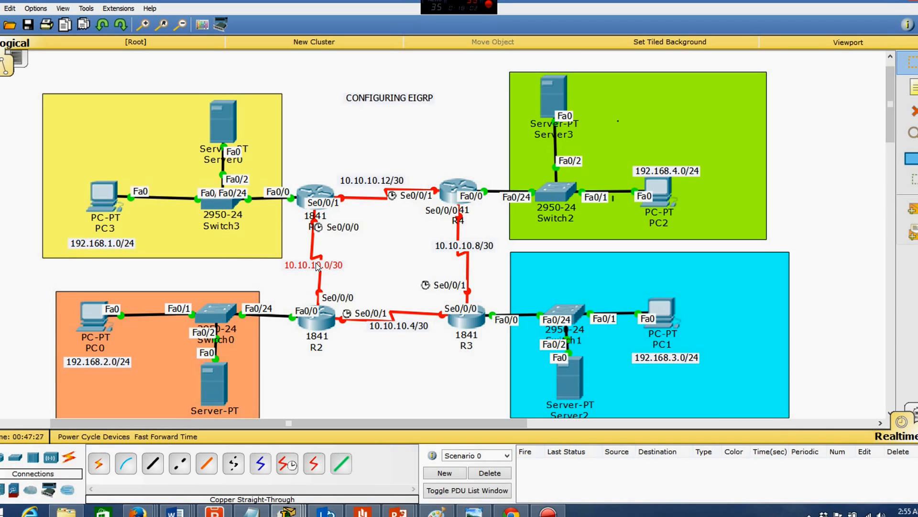
- In R1's command line, select interface se0/0/1 and assign it IP address 10.10.10.13 with mask 255.255.255.252
{"action": "left_click", "coordinate": [315, 199]}
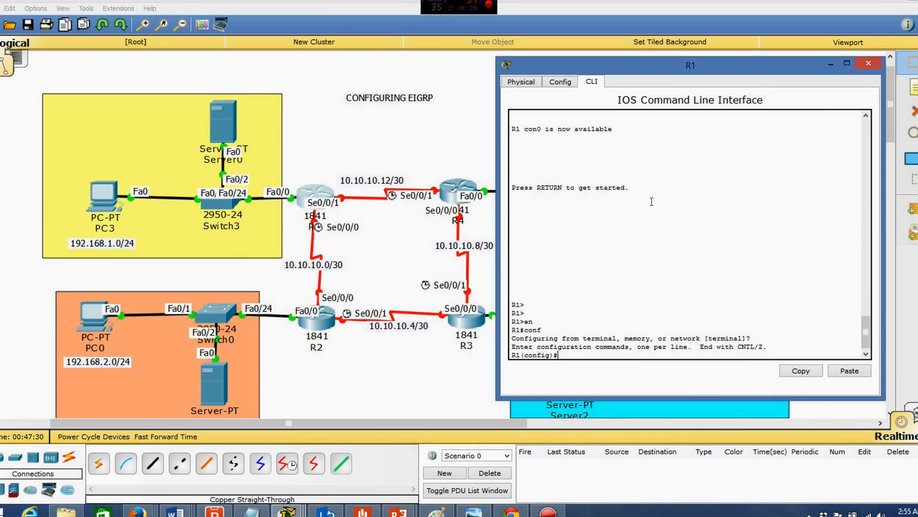
{"action": "left_click_drag", "start_coordinate": [668, 65], "coordinate": [661, 56]}
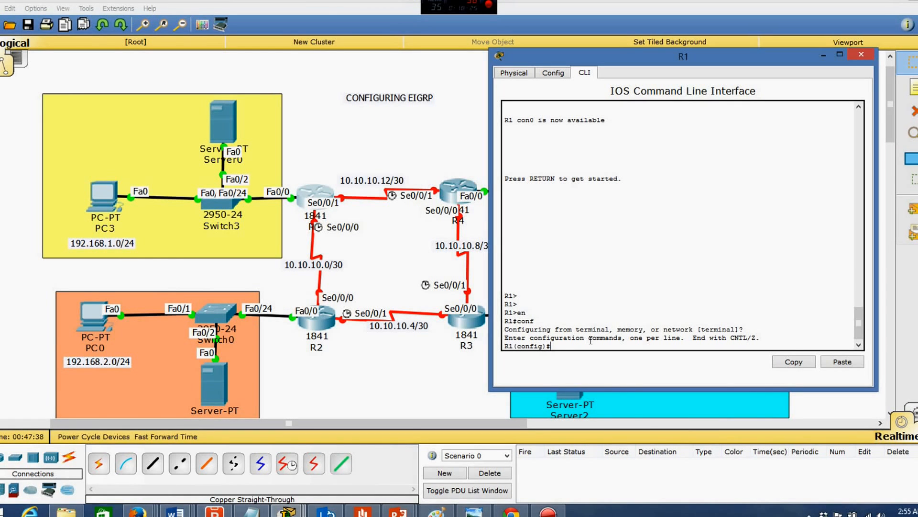
{"action": "type", "text": "int se0/0/1"}
{"action": "key", "text": "Return"}
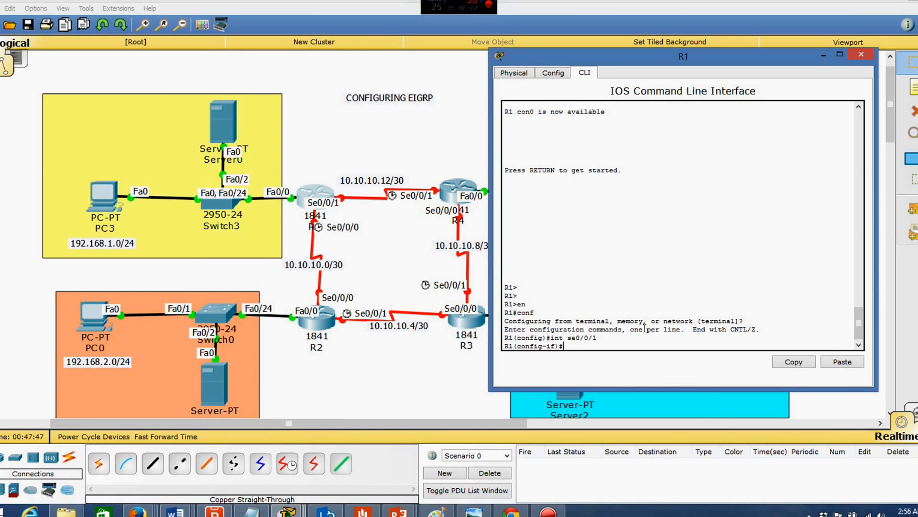
{"action": "type", "text": "ip add 10.10.10.1"}
{"action": "type", "text": "3 255."}
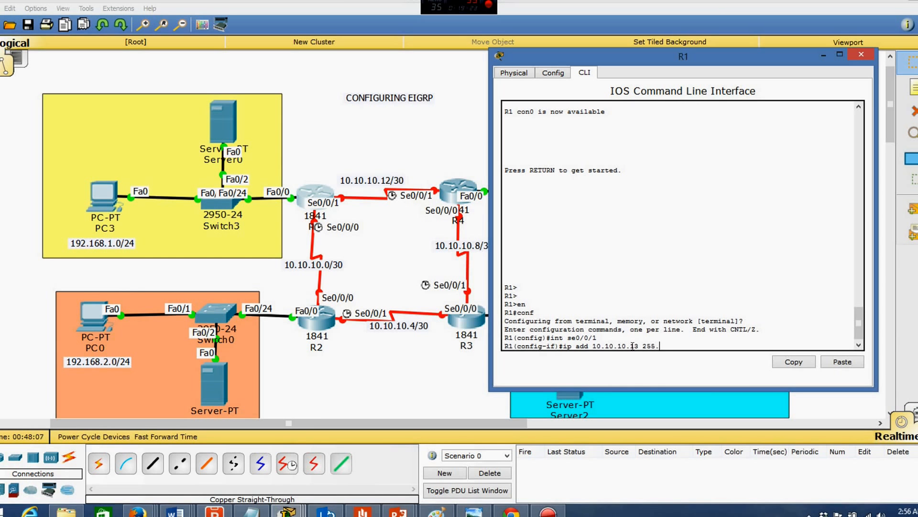
{"action": "type", "text": "255.255.252"}
{"action": "key", "text": "Return"}
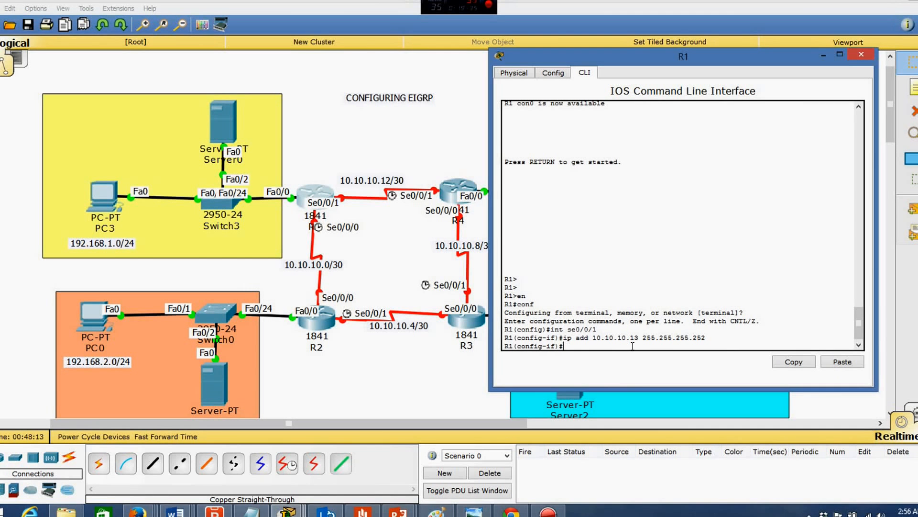
- Enable R1's se0/0/1 interface with no shut and close the router's window
{"action": "type", "text": "no shut"}
{"action": "key", "text": "Return"}
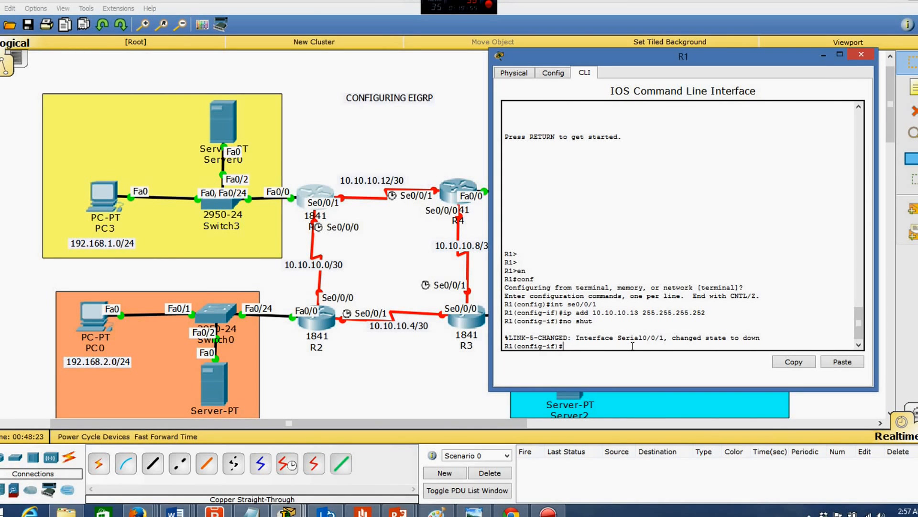
{"action": "key", "text": "Return"}
{"action": "key", "text": "Return"}
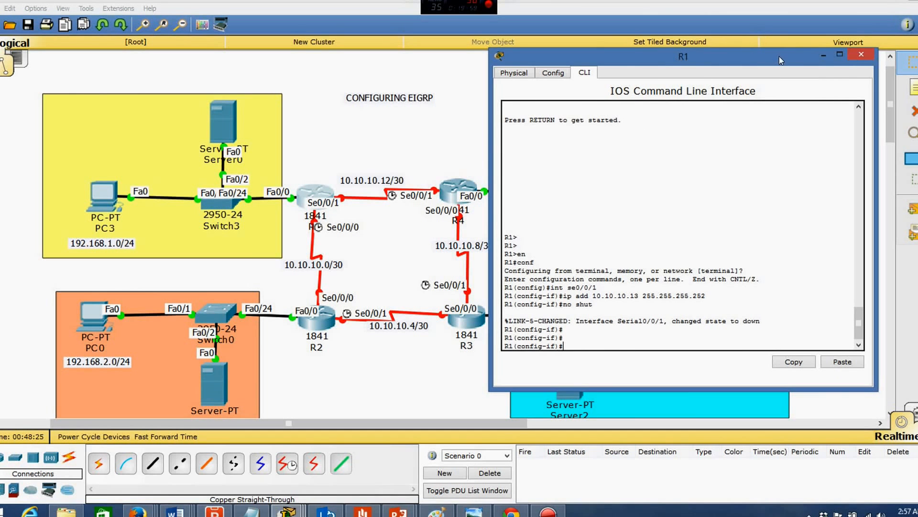
{"action": "left_click", "coordinate": [852, 56]}
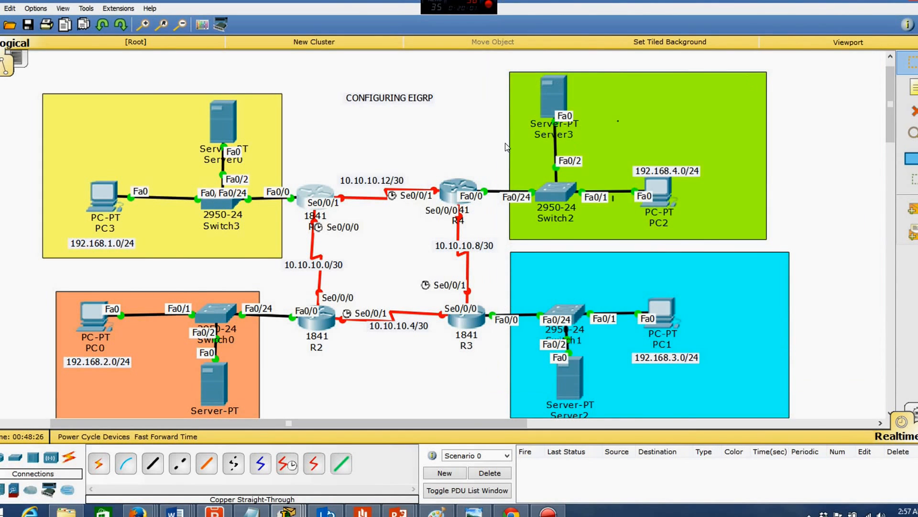
- Move the 10.10.10.12/30 label up above R1 and add the text notes .13 and .14 to the workspace
{"action": "left_click_drag", "start_coordinate": [373, 181], "coordinate": [334, 165]}
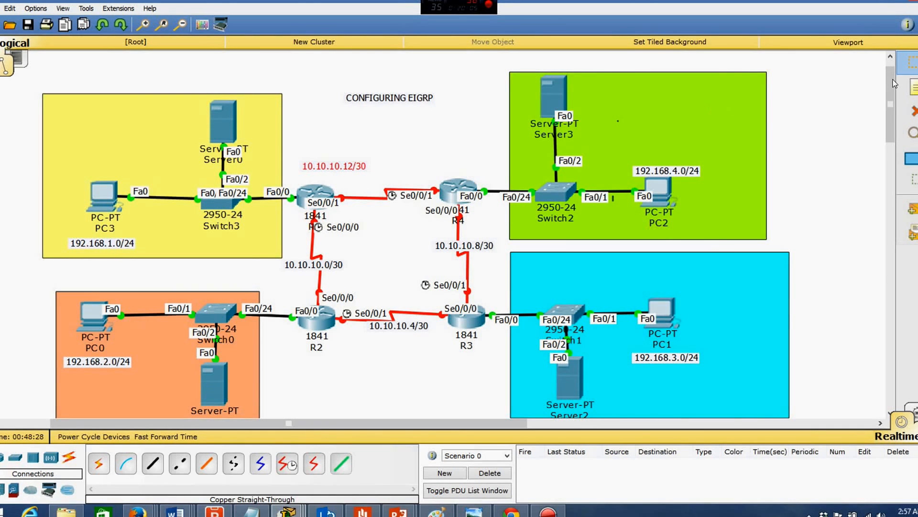
{"action": "left_click", "coordinate": [911, 87]}
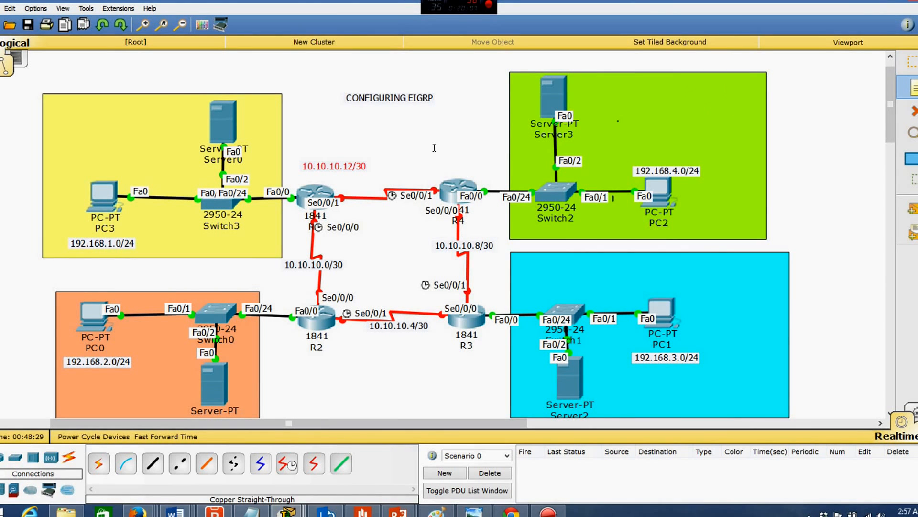
{"action": "left_click", "coordinate": [597, 177]}
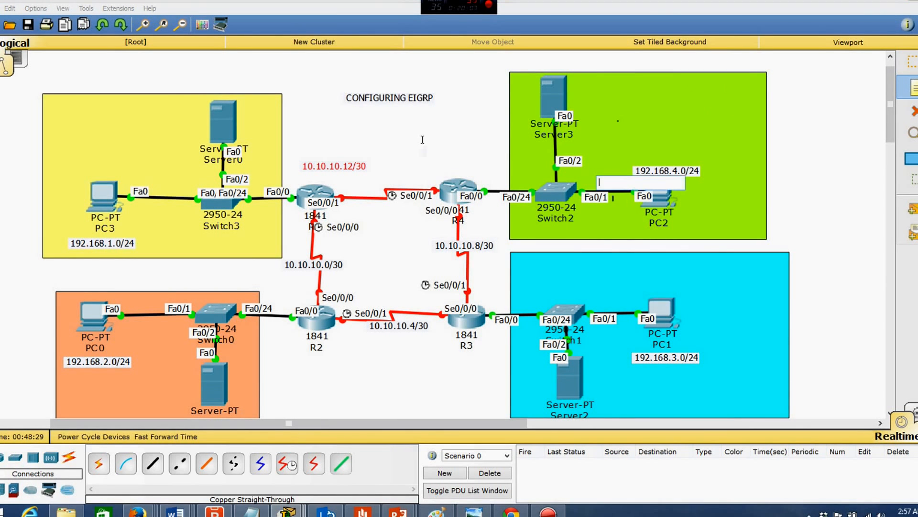
{"action": "left_click", "coordinate": [483, 139]}
{"action": "type", "text": ".13"}
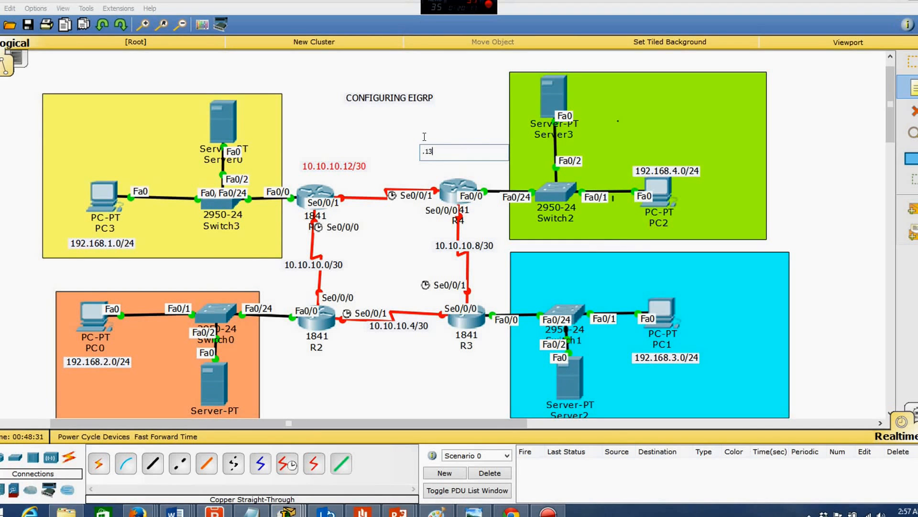
{"action": "left_click", "coordinate": [391, 115]}
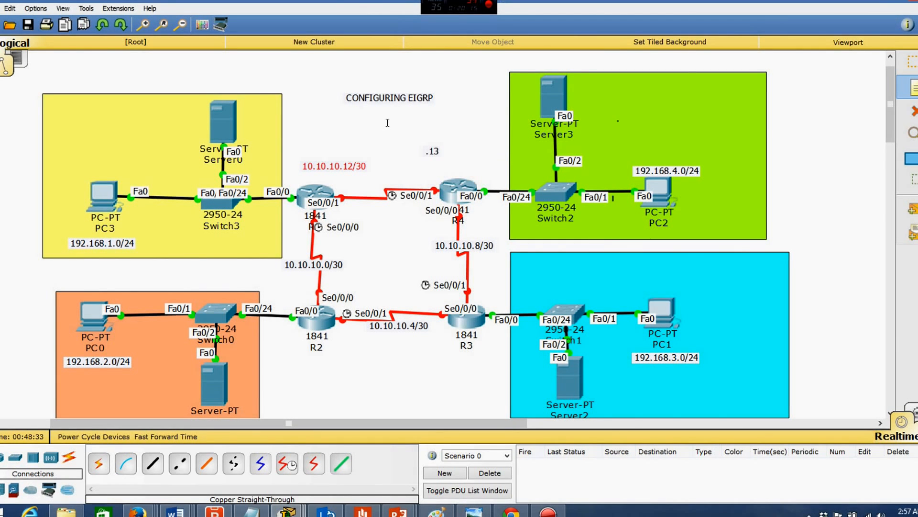
{"action": "left_click", "coordinate": [387, 123]}
{"action": "type", "text": ".14"}
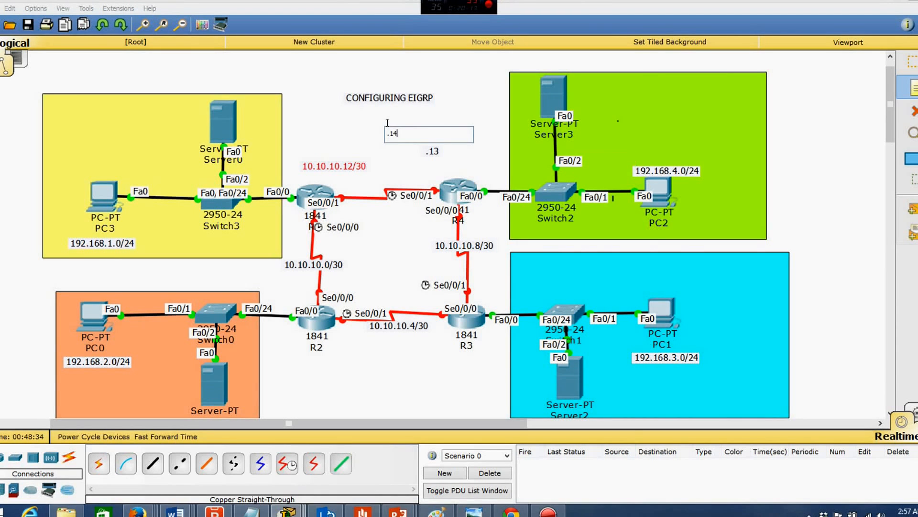
{"action": "left_click", "coordinate": [345, 116]}
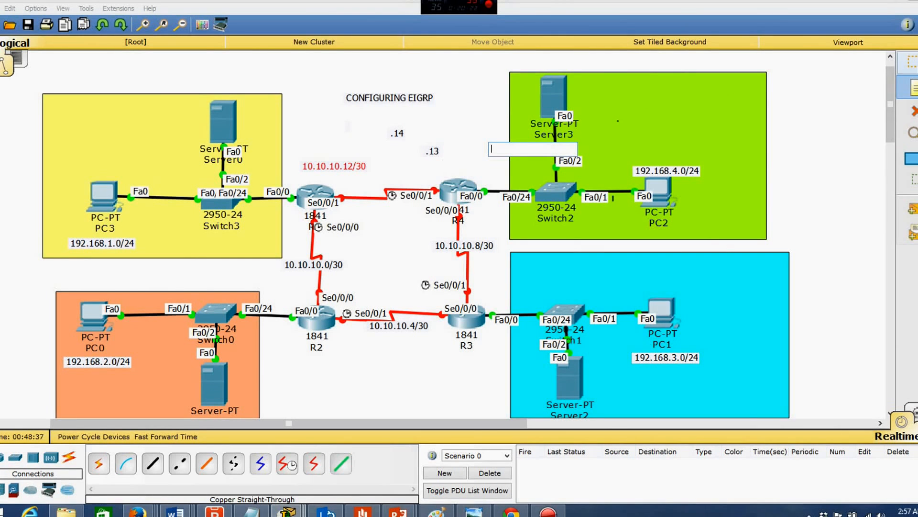
- Place the .13 note at R1's end and the .14 note at R4's end of the R1–R4 serial link
{"action": "left_click", "coordinate": [913, 62]}
{"action": "left_click_drag", "start_coordinate": [433, 153], "coordinate": [349, 187]}
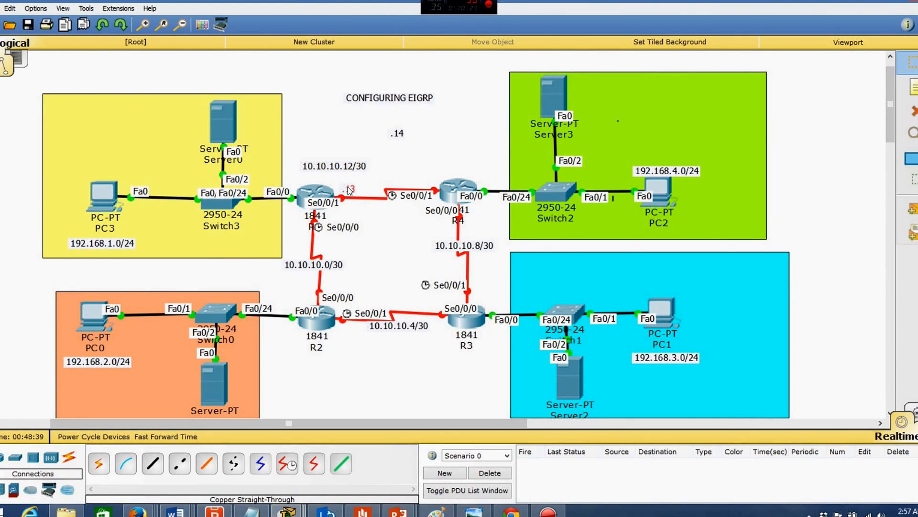
{"action": "left_click_drag", "start_coordinate": [398, 134], "coordinate": [435, 178]}
- Open R4's command line and exit interface configuration back to global configuration mode
{"action": "left_click", "coordinate": [458, 189]}
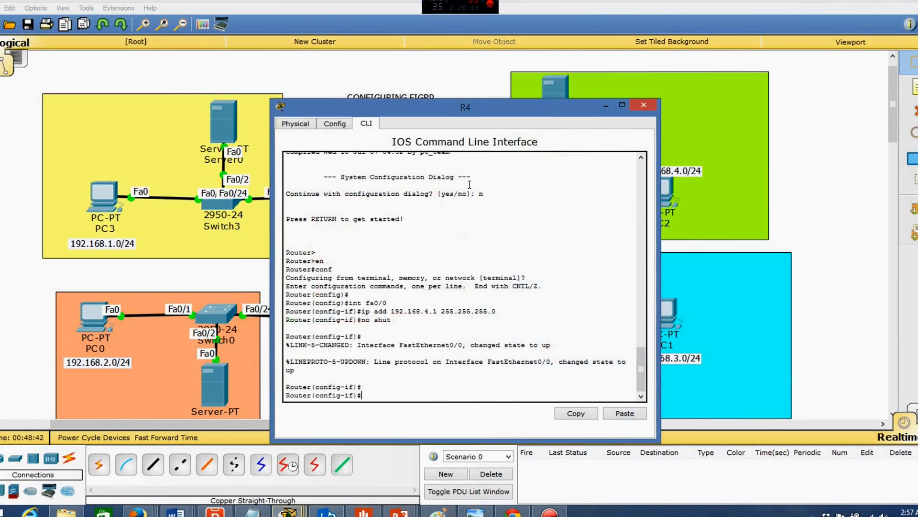
{"action": "left_click_drag", "start_coordinate": [578, 108], "coordinate": [800, 49]}
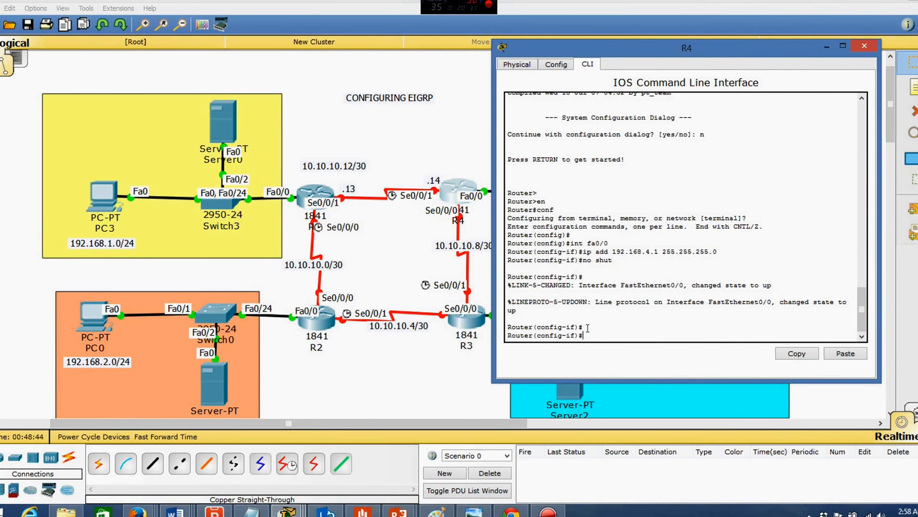
{"action": "key", "text": "Return"}
{"action": "key", "text": "Return"}
{"action": "type", "text": "en"}
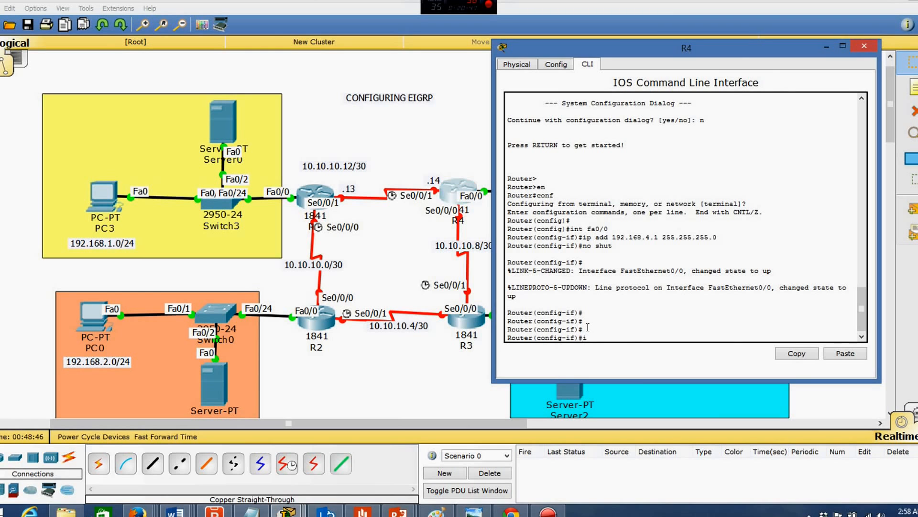
{"action": "key", "text": "BackSpace"}
{"action": "key", "text": "BackSpace"}
{"action": "key", "text": "BackSpace"}
{"action": "type", "text": "exit"}
{"action": "key", "text": "Return"}
{"action": "key", "text": "Return"}
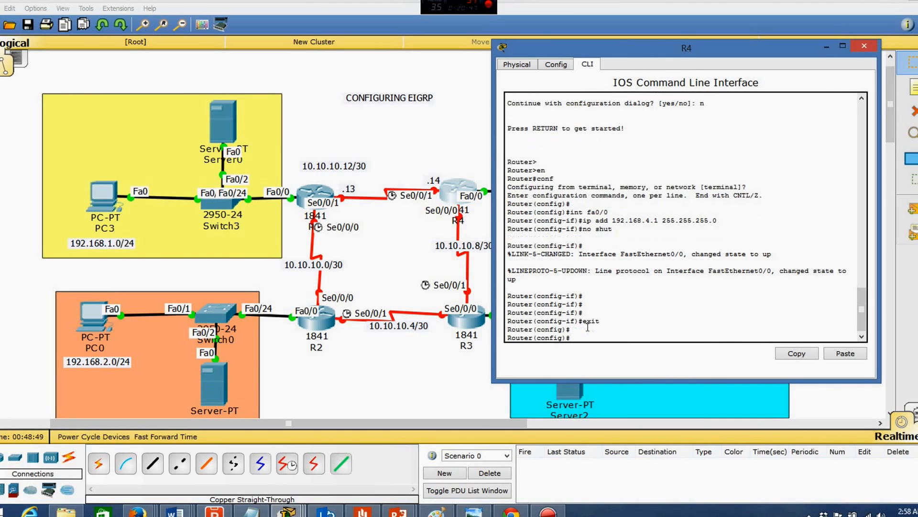
- Select R4's interface se0/0/1 and assign it IP address 10.10.10.14 with mask 255.255.255.252
{"action": "type", "text": "int se0/0/1"}
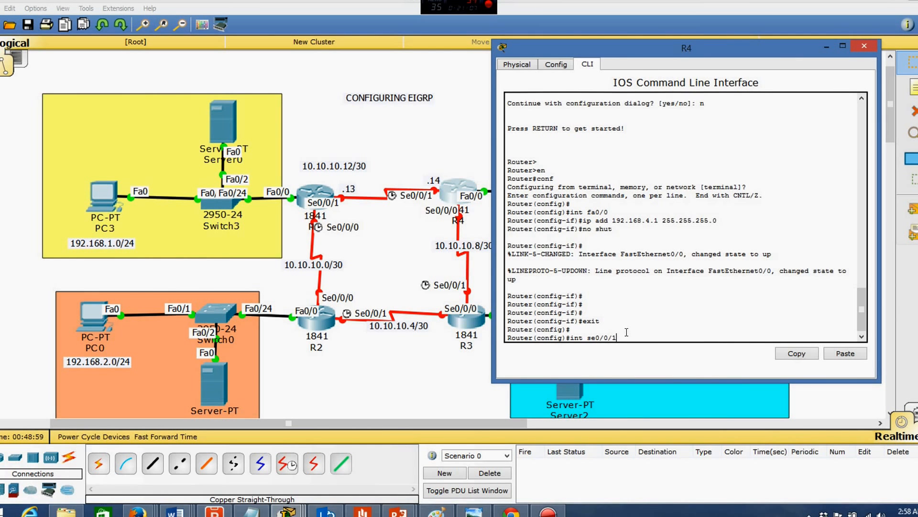
{"action": "key", "text": "Return"}
{"action": "type", "text": "ip add"}
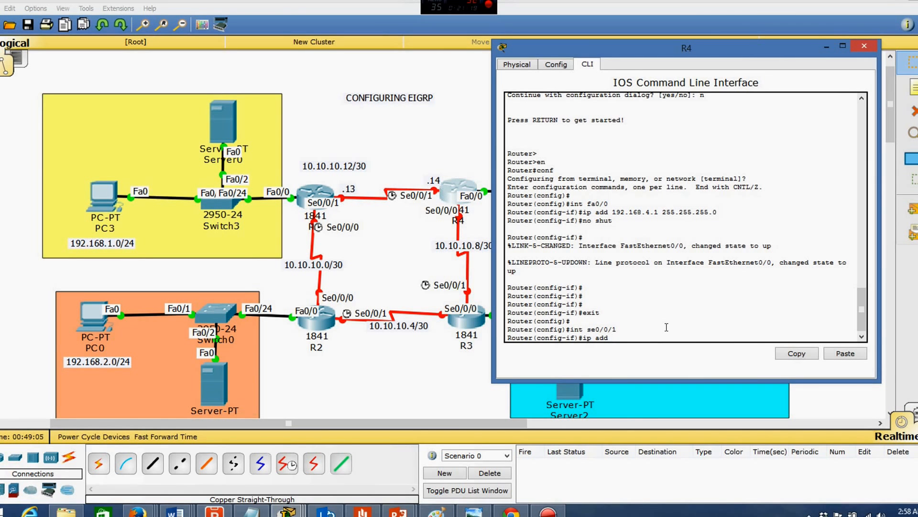
{"action": "type", "text": ".10.10.14 255.255.255.252"}
{"action": "key", "text": "Return"}
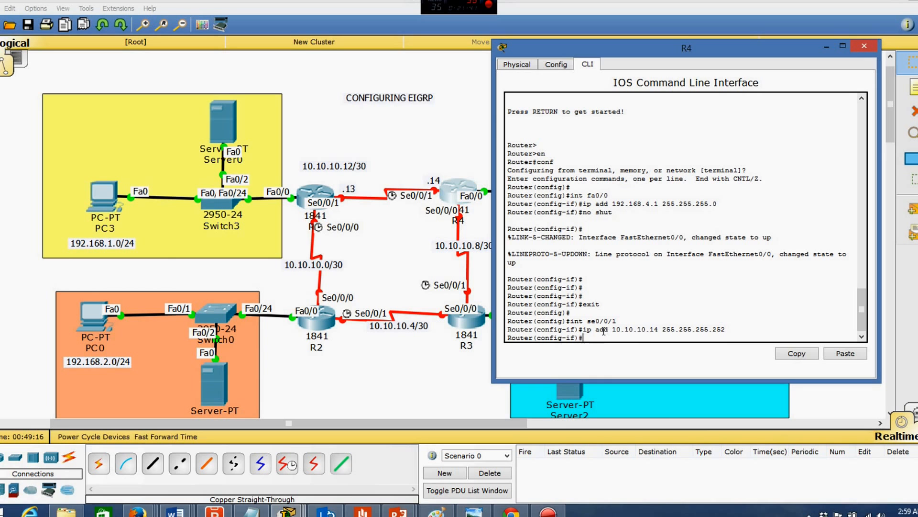
- Set the clock rate of R4's se0/0/1 to 64000, enable the interface with no shut, and close the router's window
{"action": "type", "text": "clock rate 640000"}
{"action": "key", "text": "BackSpace"}
{"action": "key", "text": "Return"}
{"action": "type", "text": "no"}
{"action": "type", "text": " sh"}
{"action": "key", "text": "BackSpace"}
{"action": "type", "text": "shut"}
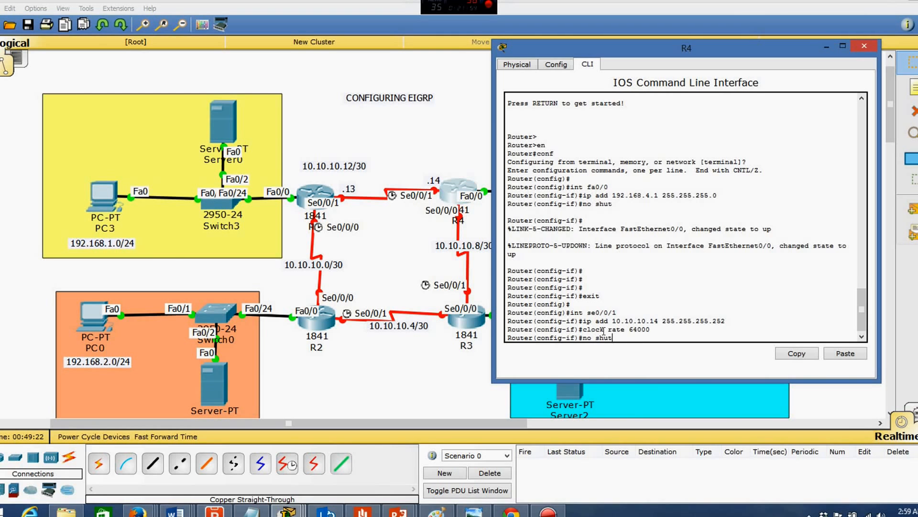
{"action": "key", "text": "Return"}
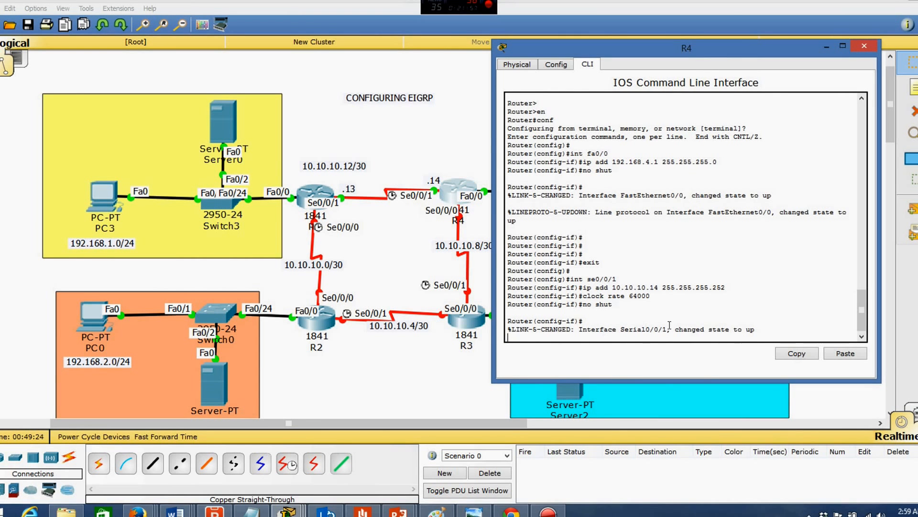
{"action": "key", "text": "Return"}
{"action": "key", "text": "Return"}
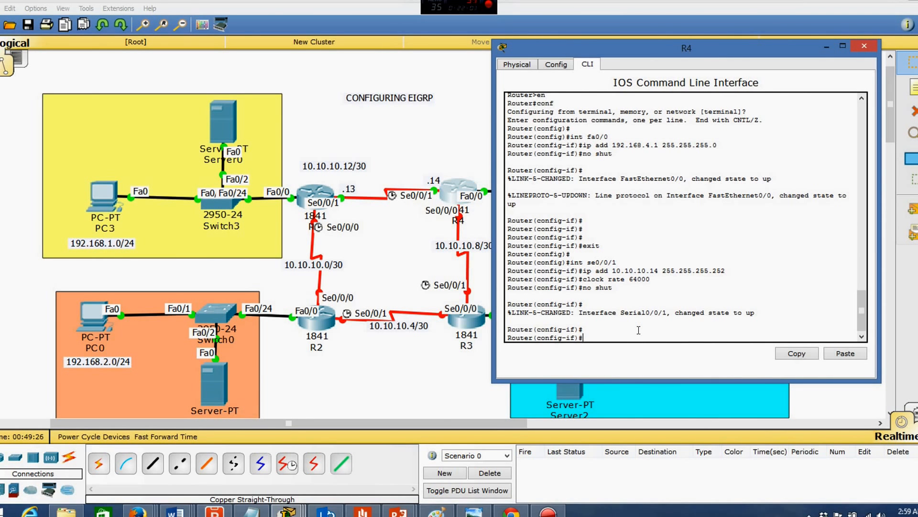
{"action": "left_click", "coordinate": [865, 45]}
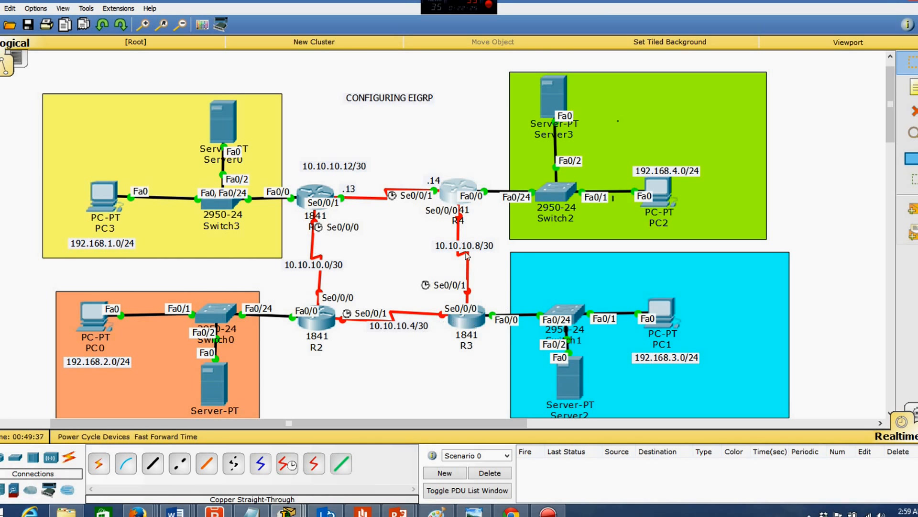
- Open R1's command line and enter configuration of interface se0/0/0
{"action": "left_click", "coordinate": [312, 191]}
{"action": "left_click_drag", "start_coordinate": [503, 107], "coordinate": [679, 68]}
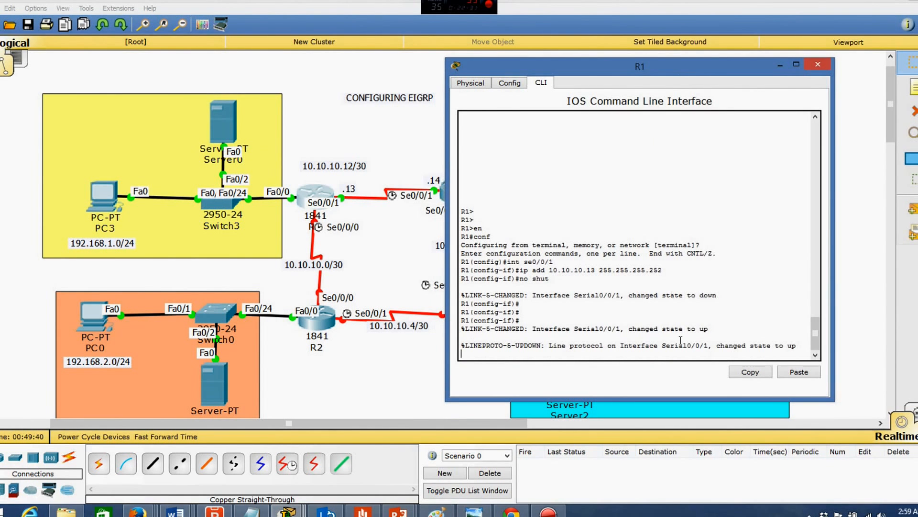
{"action": "left_click", "coordinate": [641, 354]}
{"action": "key", "text": "Return"}
{"action": "key", "text": "Return"}
{"action": "key", "text": "Return"}
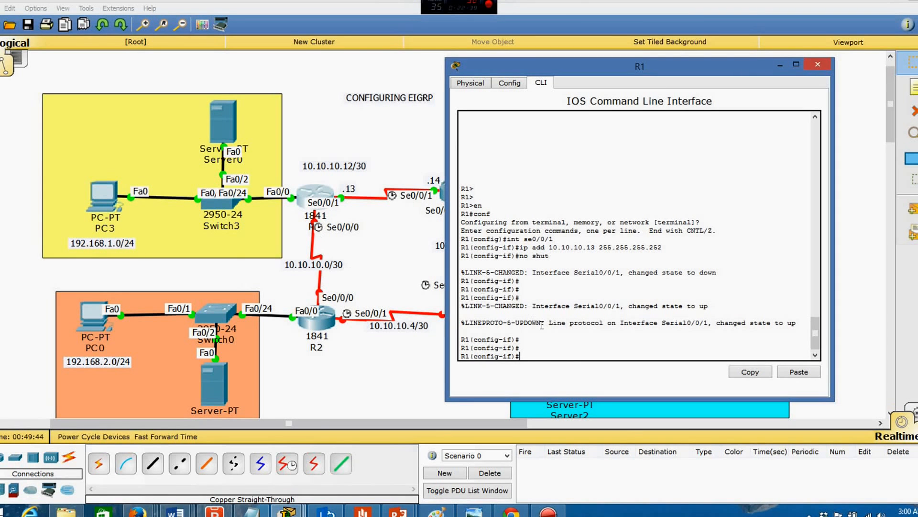
{"action": "type", "text": "int se0/0/0"}
{"action": "key", "text": "Return"}
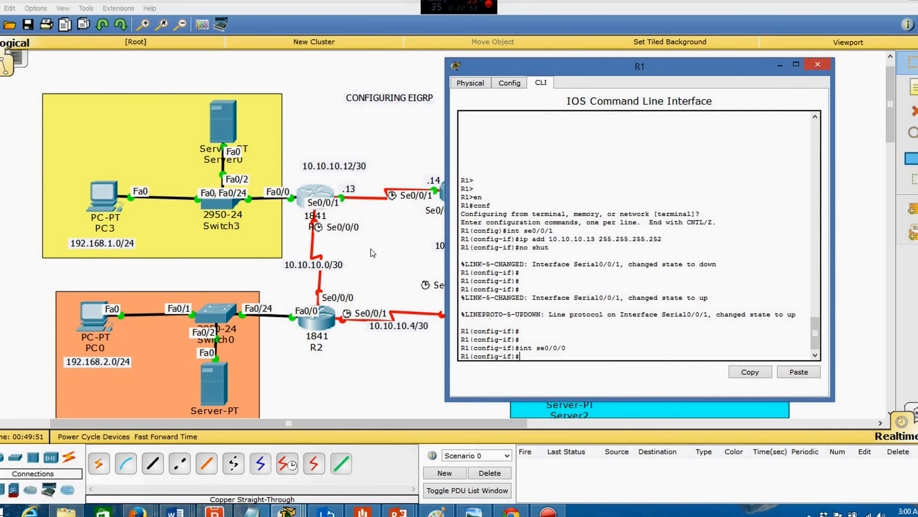
- Add the text notes .1 and .2 to the workspace for the R1–R2 link addresses
{"action": "left_click", "coordinate": [372, 248]}
{"action": "left_click", "coordinate": [912, 88]}
{"action": "left_click", "coordinate": [368, 244]}
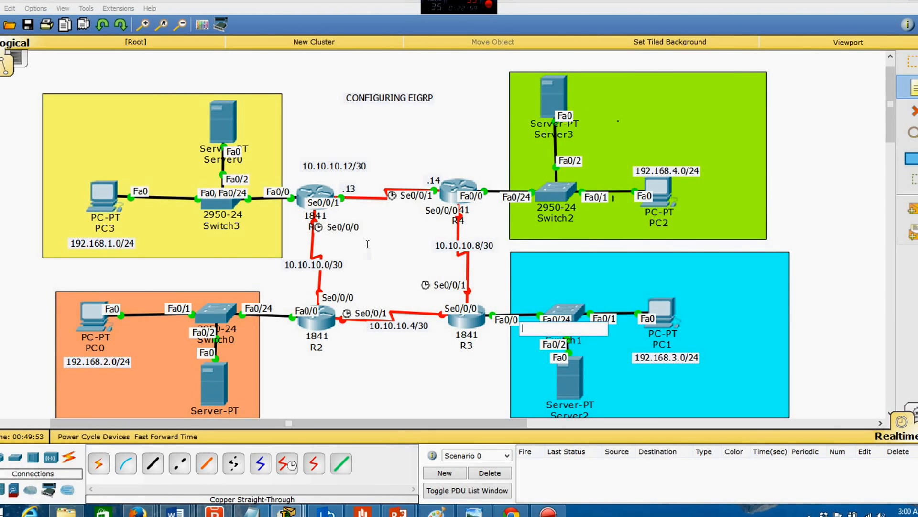
{"action": "type", "text": ".1"}
{"action": "left_click", "coordinate": [397, 150]}
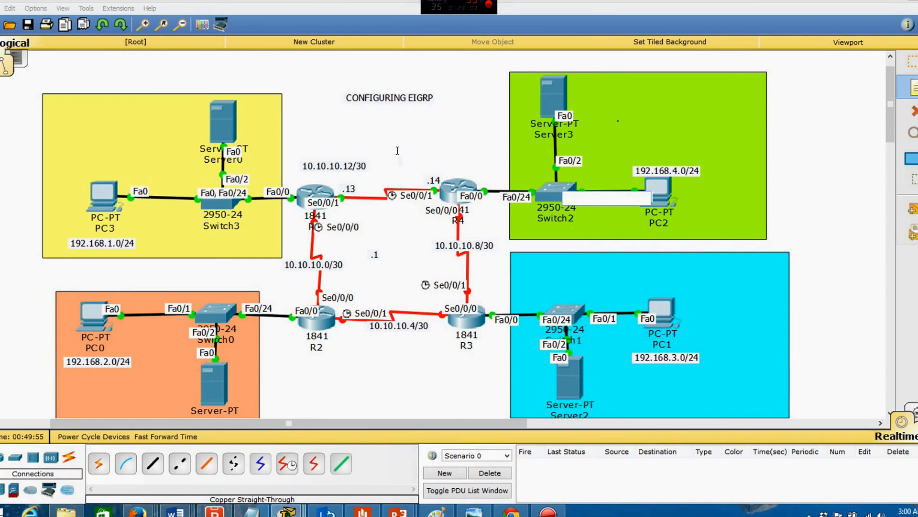
{"action": "type", "text": ".2"}
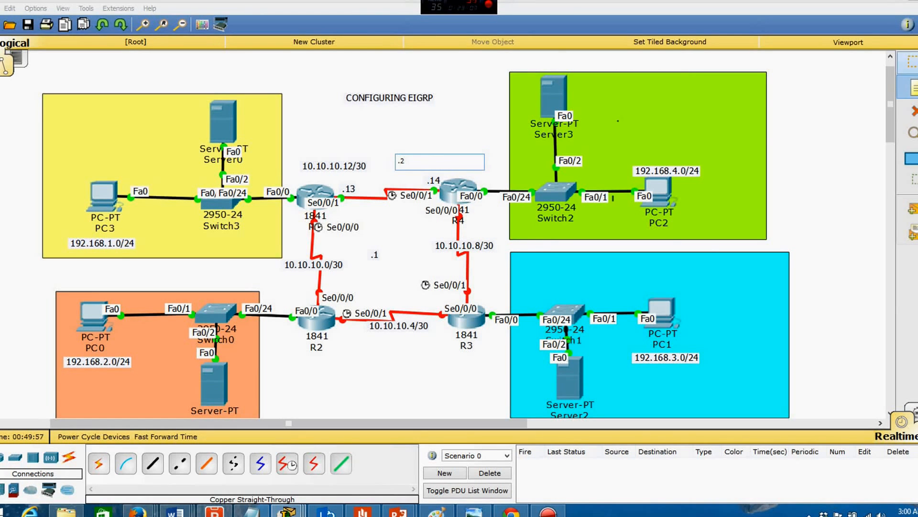
{"action": "left_click", "coordinate": [498, 246]}
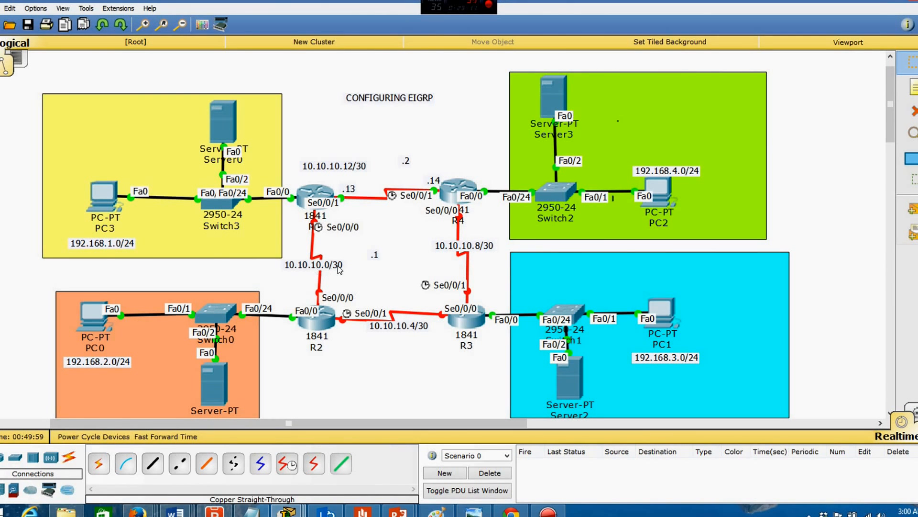
- Place the .1 note at R1's end and the .2 note at R2's end of the R1–R2 serial link
{"action": "left_click_drag", "start_coordinate": [372, 256], "coordinate": [306, 237]}
{"action": "left_click_drag", "start_coordinate": [311, 239], "coordinate": [313, 238]}
{"action": "left_click_drag", "start_coordinate": [407, 164], "coordinate": [312, 296]}
- Return to R1's command line and assign 10.10.10.1 with mask 255.255.255.252 to interface se0/0/0
{"action": "left_click", "coordinate": [316, 196]}
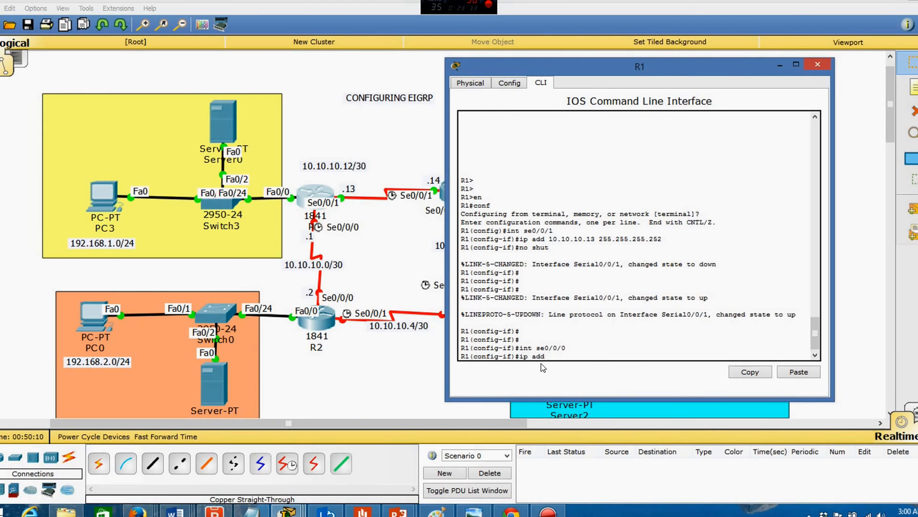
{"action": "type", "text": "0.10.10.1 255.255.255.252"}
{"action": "key", "text": "Return"}
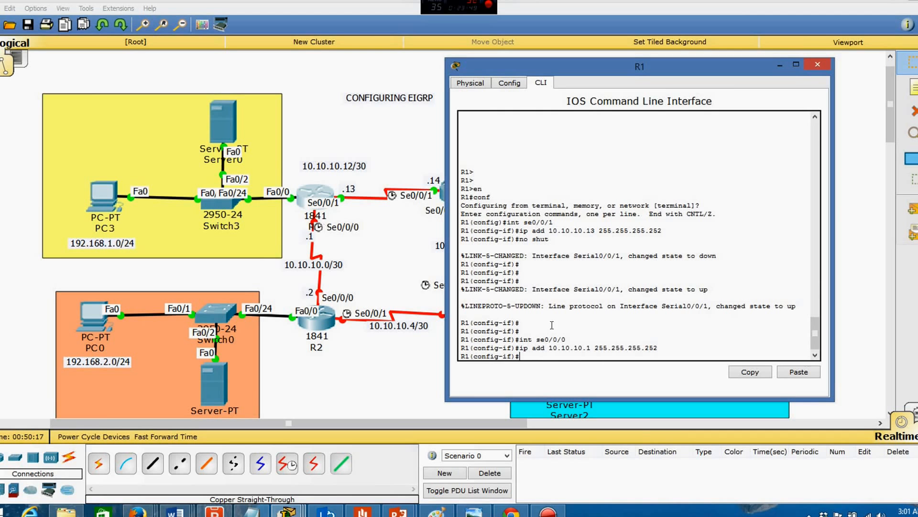
- Set the clock rate of R1's se0/0/0 to 64000, enable the interface with no shut, and close the router's window
{"action": "type", "text": "clock rate 64000"}
{"action": "key", "text": "Return"}
{"action": "type", "text": "no shut"}
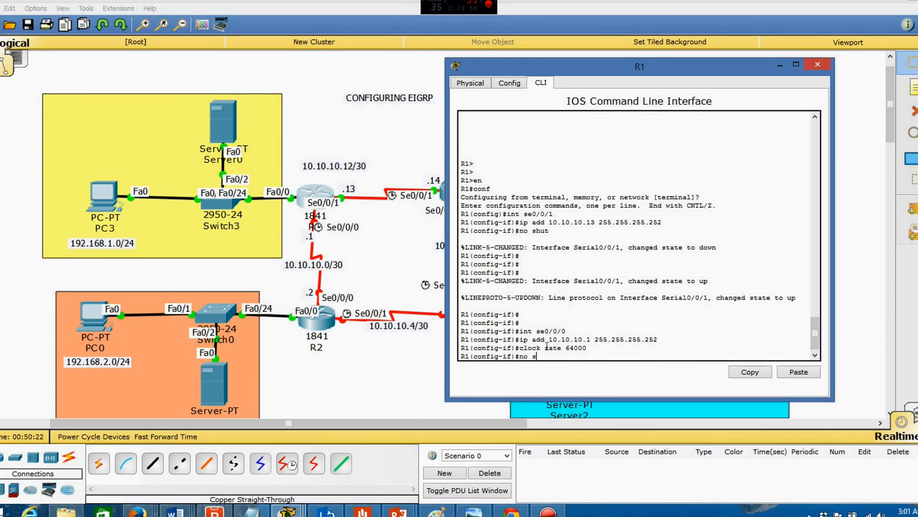
{"action": "key", "text": "Return"}
{"action": "key", "text": "Return"}
{"action": "key", "text": "Return"}
{"action": "key", "text": "Return"}
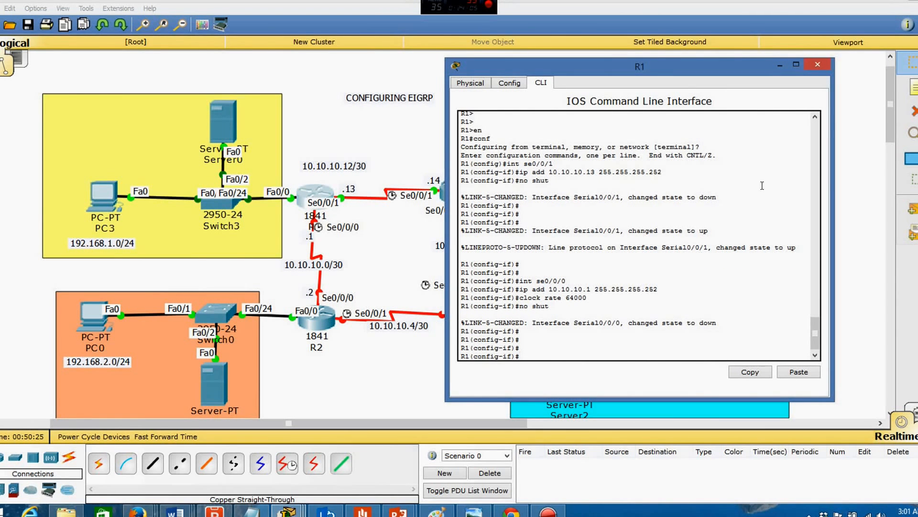
{"action": "left_click", "coordinate": [819, 64]}
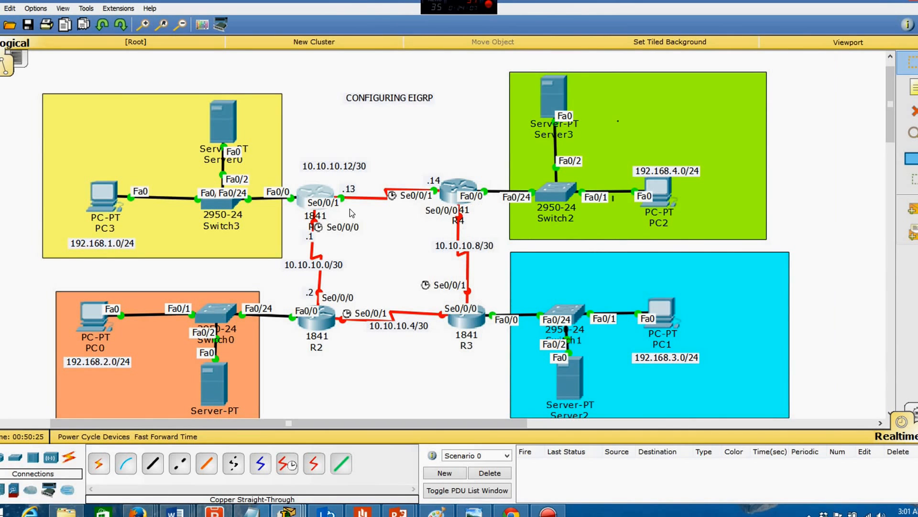
- Open R2's command line and enter configuration of interface se0/0/0
{"action": "left_click", "coordinate": [318, 317]}
{"action": "left_click_drag", "start_coordinate": [527, 107], "coordinate": [690, 87]}
{"action": "key", "text": "Return"}
{"action": "key", "text": "Return"}
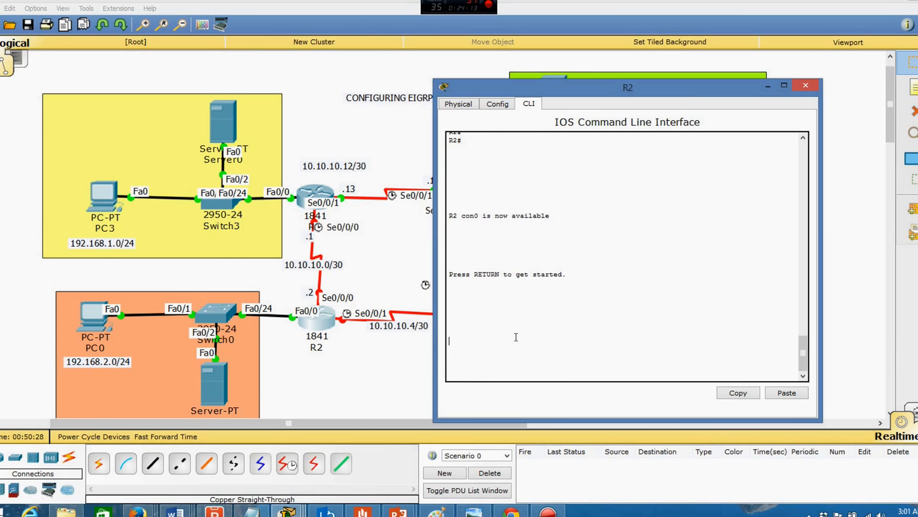
{"action": "type", "text": "en"}
{"action": "key", "text": "Return"}
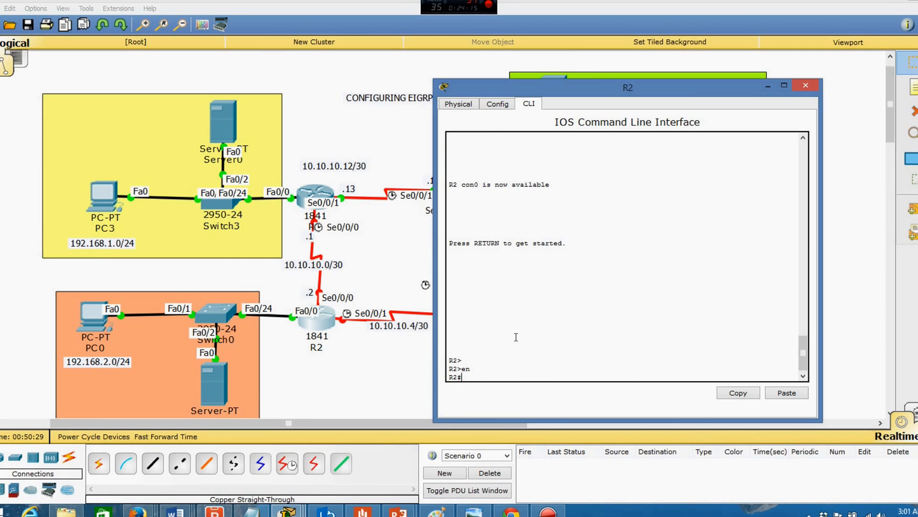
{"action": "type", "text": "conf"}
{"action": "key", "text": "Return"}
{"action": "key", "text": "Return"}
{"action": "key", "text": "Return"}
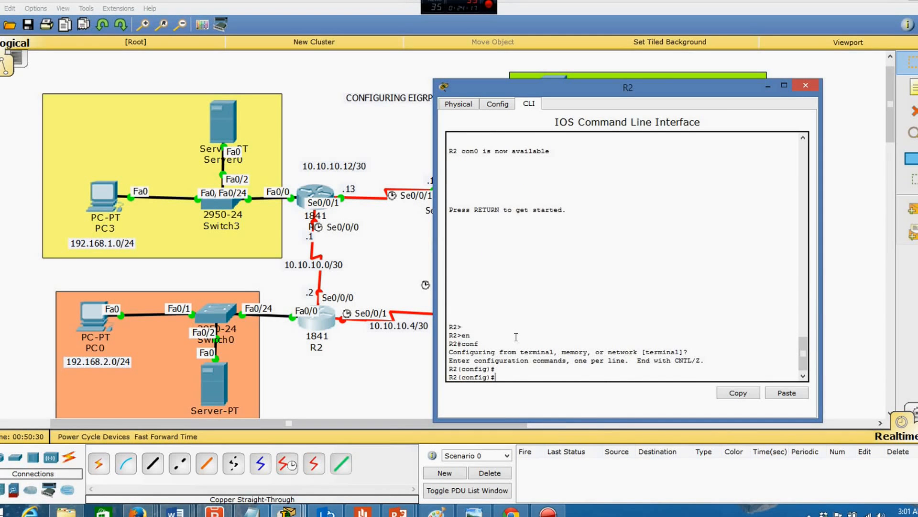
{"action": "type", "text": "int se"}
{"action": "type", "text": "0/0/0"}
{"action": "key", "text": "Return"}
- Assign IP address 10.10.10.2 with mask 255.255.255.252 to R2's se0/0/0, correcting the command to ip add
{"action": "type", "text": "ip"}
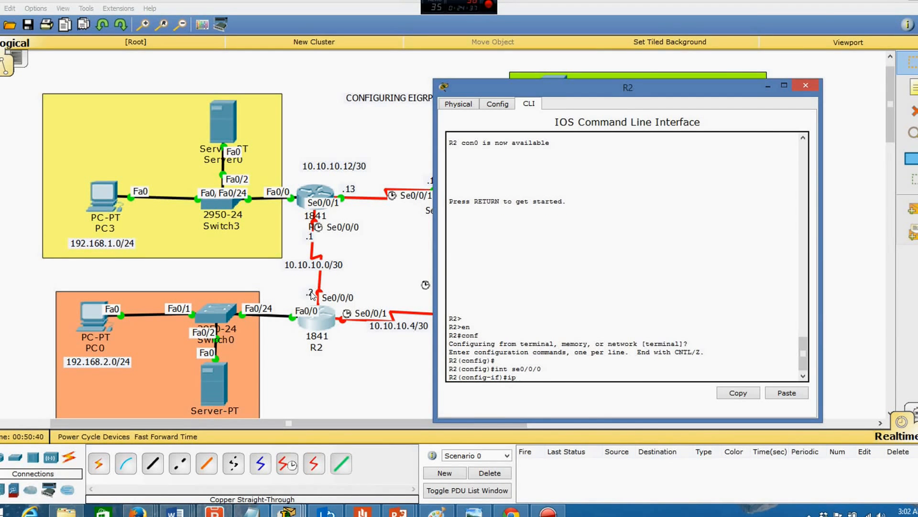
{"action": "type", "text": " 10.10.10.2 255.255.255.252"}
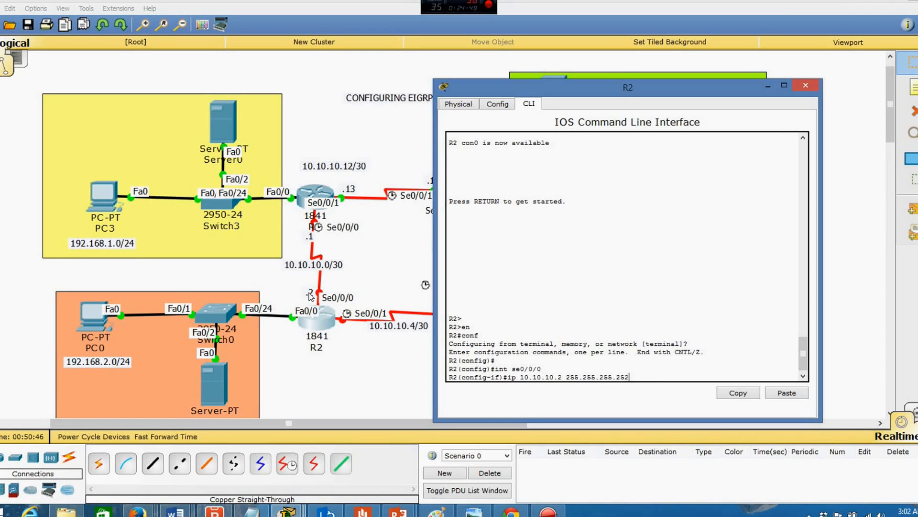
{"action": "key", "text": "Return"}
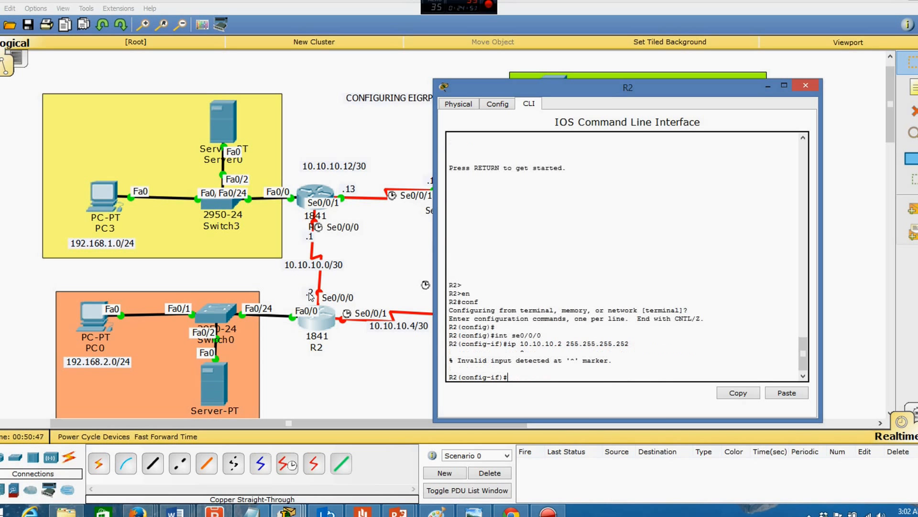
{"action": "key", "text": "Up"}
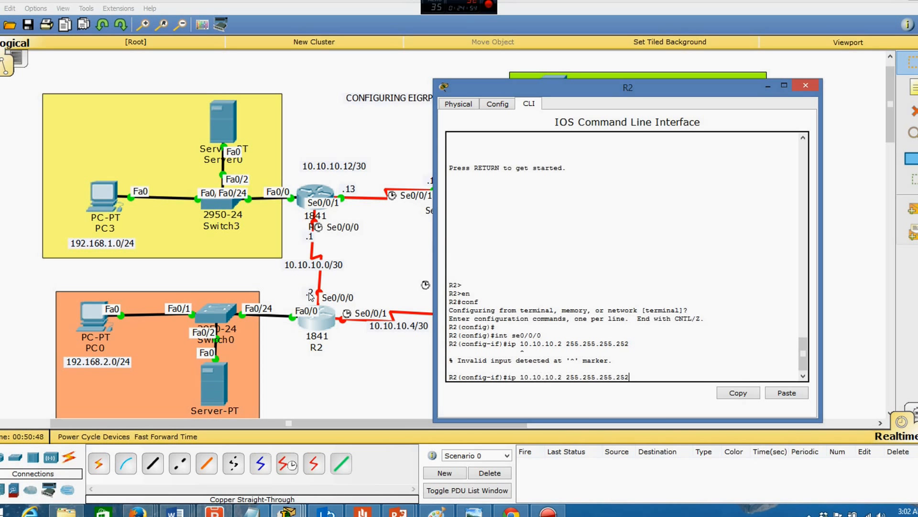
{"action": "key", "text": "Left"}
{"action": "key", "text": "Left"}
{"action": "key", "text": "Left"}
{"action": "key", "text": "Left"}
{"action": "key", "text": "Left"}
{"action": "key", "text": "Left"}
{"action": "key", "text": "Left"}
{"action": "key", "text": "Left"}
{"action": "key", "text": "Left"}
{"action": "key", "text": "Left"}
{"action": "key", "text": "Left"}
{"action": "key", "text": "Left"}
{"action": "key", "text": "Left"}
{"action": "key", "text": "Left"}
{"action": "key", "text": "Left"}
{"action": "key", "text": "Left"}
{"action": "key", "text": "Left"}
{"action": "key", "text": "Left"}
{"action": "type", "text": "add"}
{"action": "key", "text": "Return"}
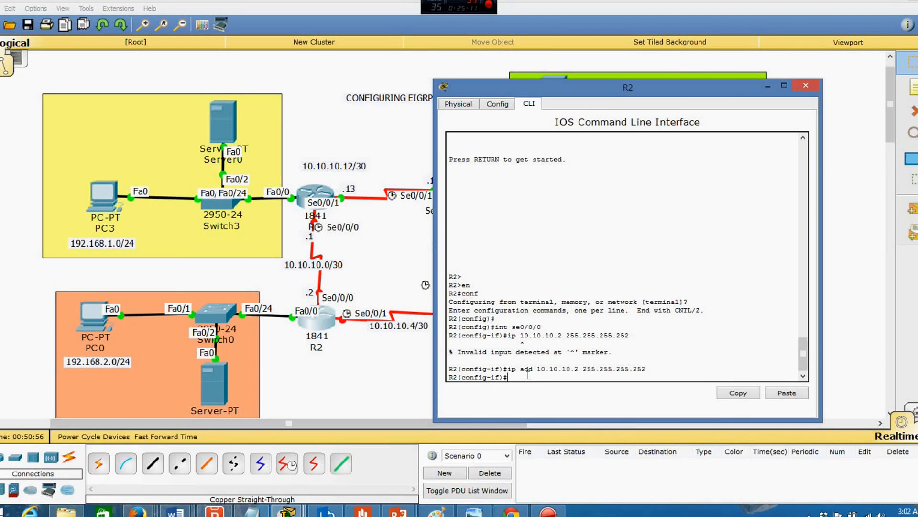
- Set the bandwidth of R2's se0/0/0 to 5600 and enable the interface with no shut
{"action": "type", "text": "band"}
{"action": "key", "text": "Tab"}
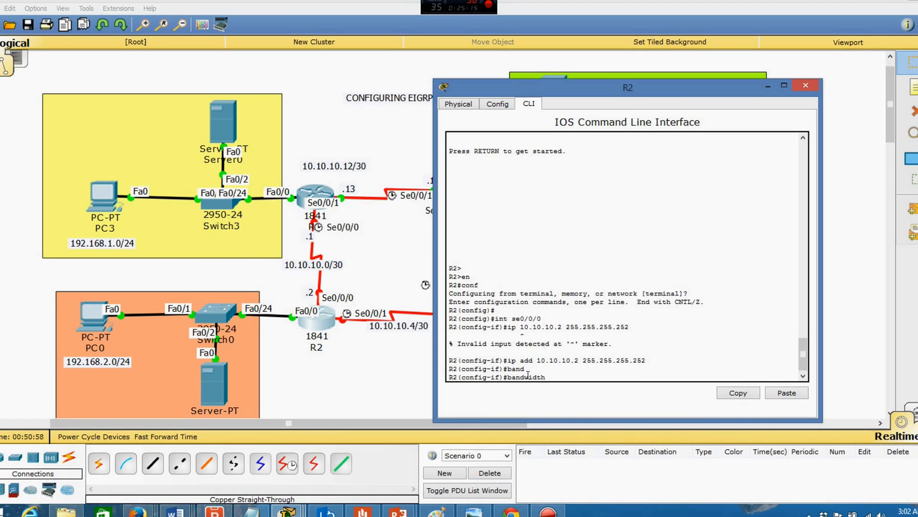
{"action": "type", "text": "5600"}
{"action": "key", "text": "Return"}
{"action": "type", "text": "no"}
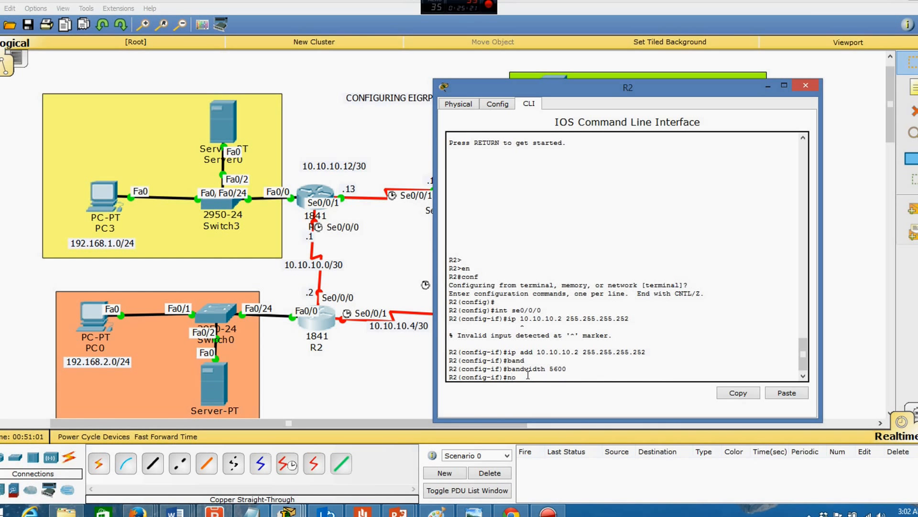
{"action": "type", "text": " shut"}
{"action": "key", "text": "Return"}
{"action": "key", "text": "Return"}
{"action": "key", "text": "Return"}
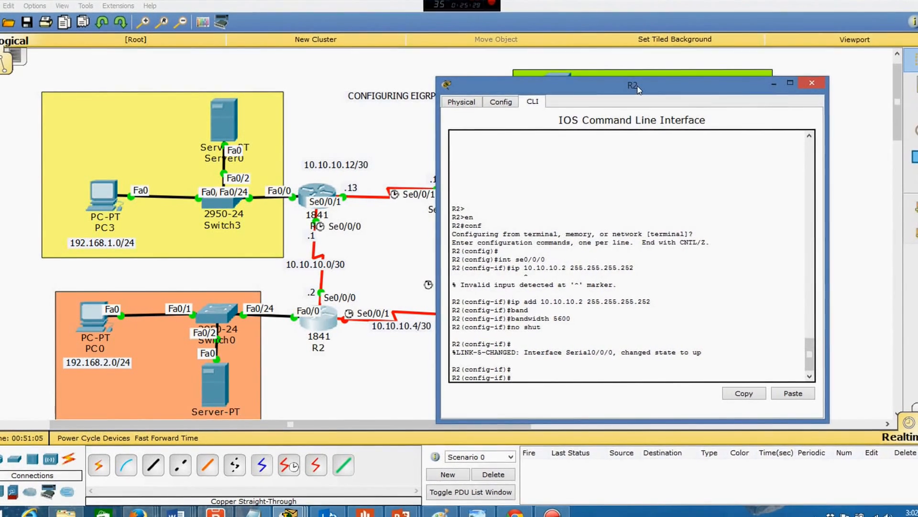
- Move R2's window clear of the serial links and switch its configuration to interface se0/0/1
{"action": "left_click_drag", "start_coordinate": [638, 90], "coordinate": [766, 106]}
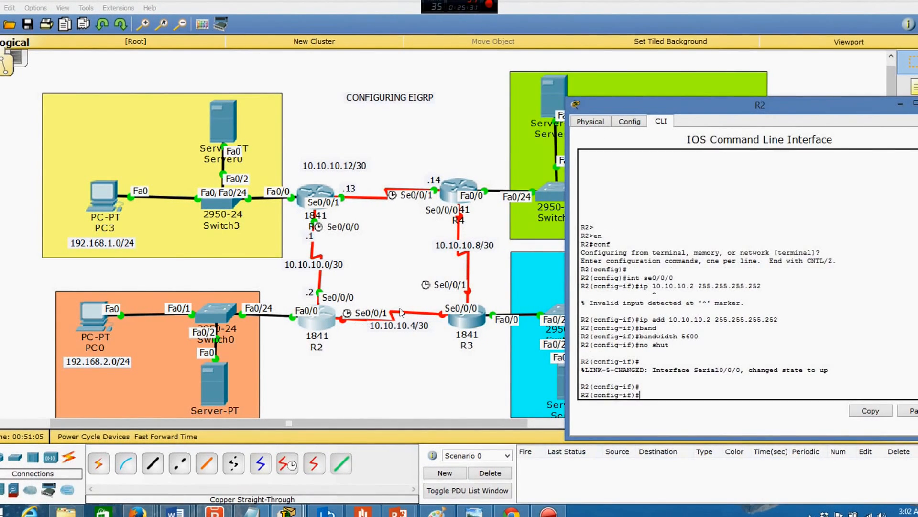
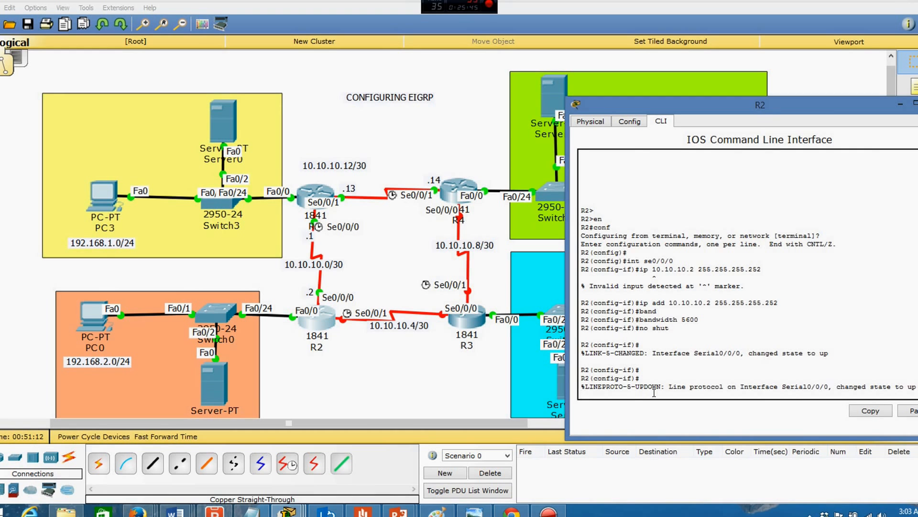
{"action": "key", "text": "Return"}
{"action": "key", "text": "Return"}
{"action": "key", "text": "Return"}
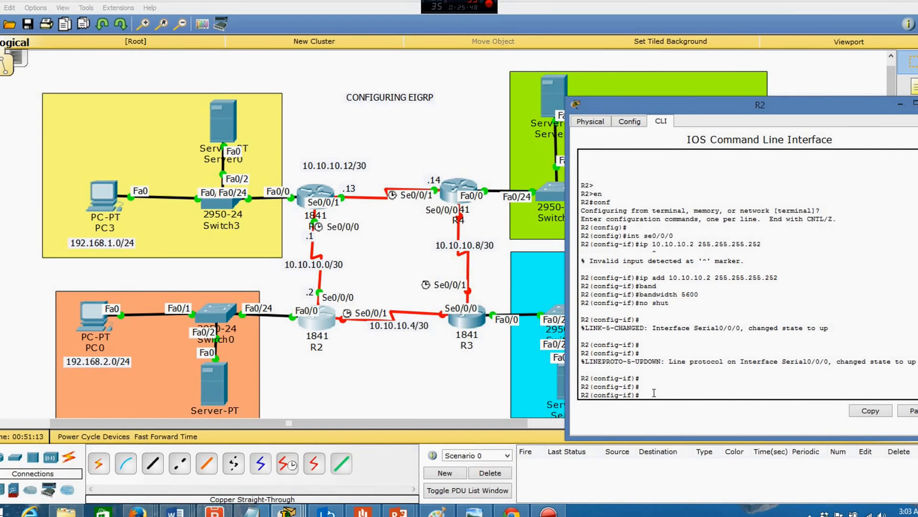
{"action": "type", "text": "se0/0/01"}
{"action": "key", "text": "BackSpace"}
{"action": "key", "text": "BackSpace"}
{"action": "type", "text": "1"}
{"action": "key", "text": "Return"}
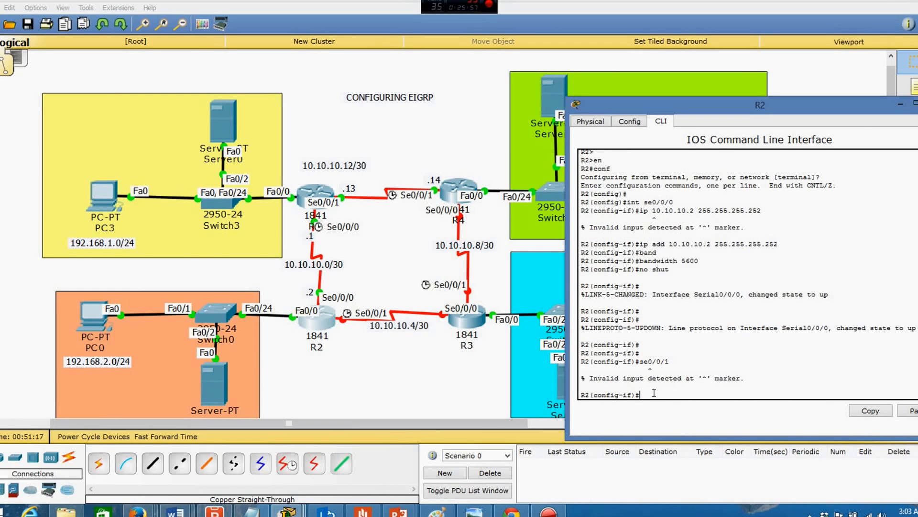
{"action": "type", "text": "int se0/0/1"}
{"action": "key", "text": "Return"}
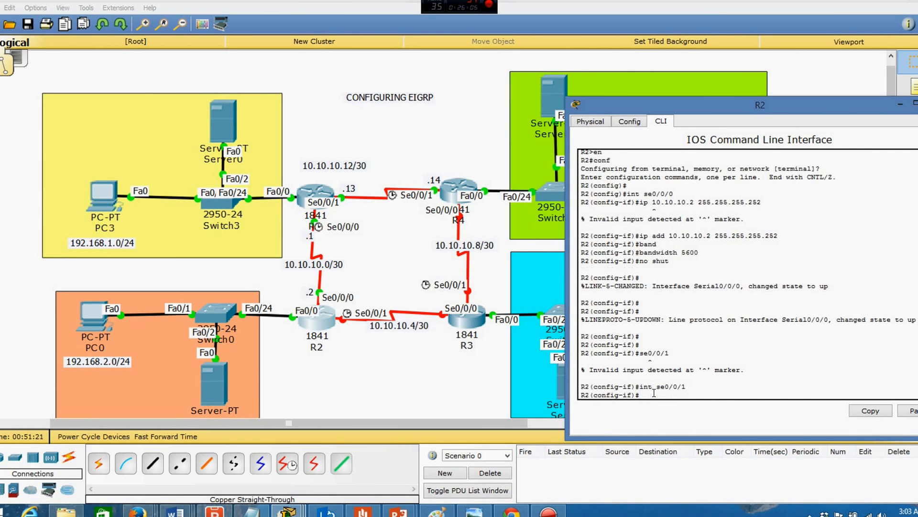
- Add the text notes .5 and .6 below the R2–R3 link for its addresses
{"action": "left_click", "coordinate": [388, 347]}
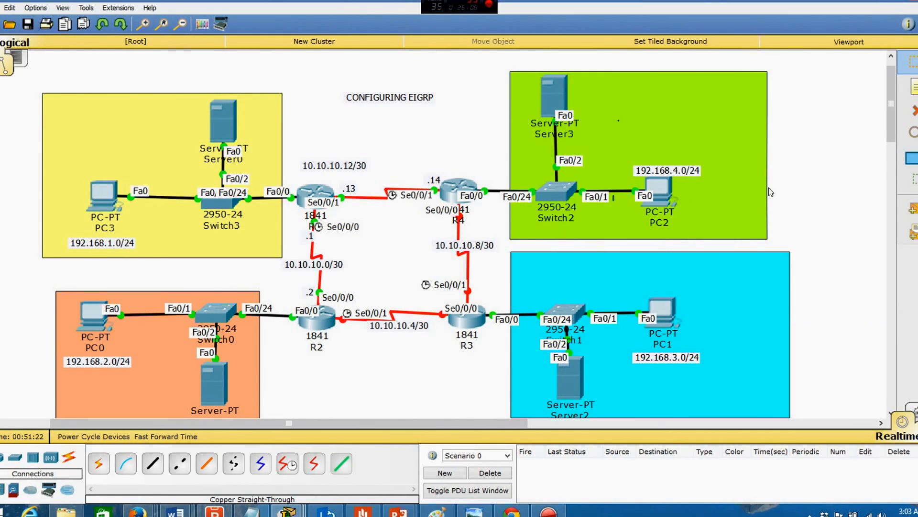
{"action": "left_click", "coordinate": [912, 87]}
{"action": "left_click", "coordinate": [351, 365]}
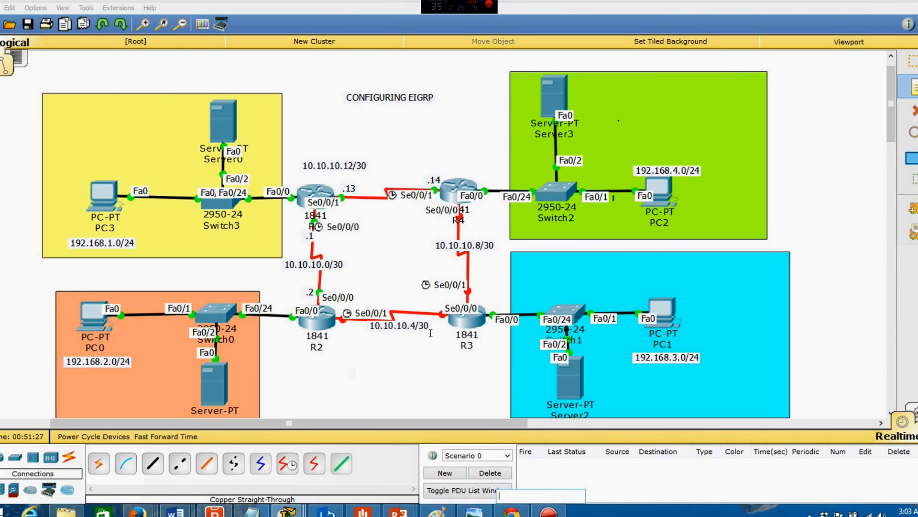
{"action": "left_click", "coordinate": [421, 381]}
{"action": "type", "text": "."}
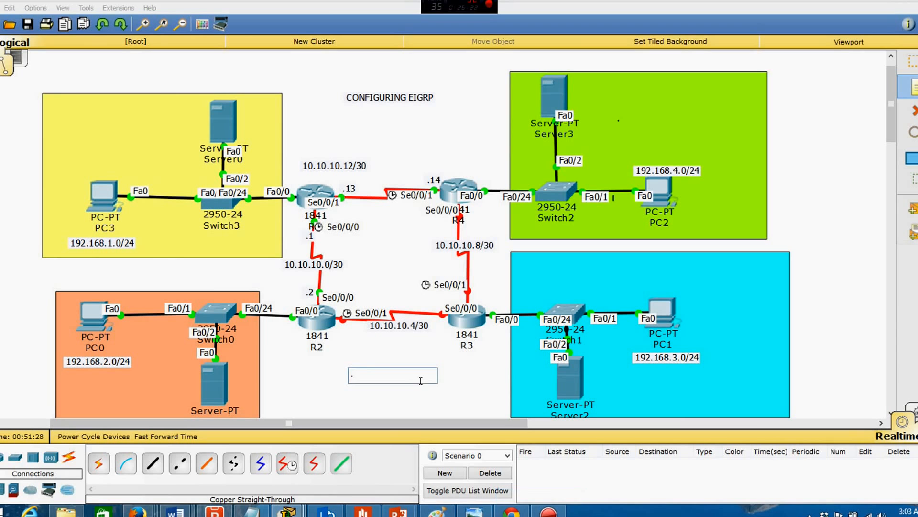
{"action": "type", "text": "5"}
{"action": "left_click", "coordinate": [325, 369]}
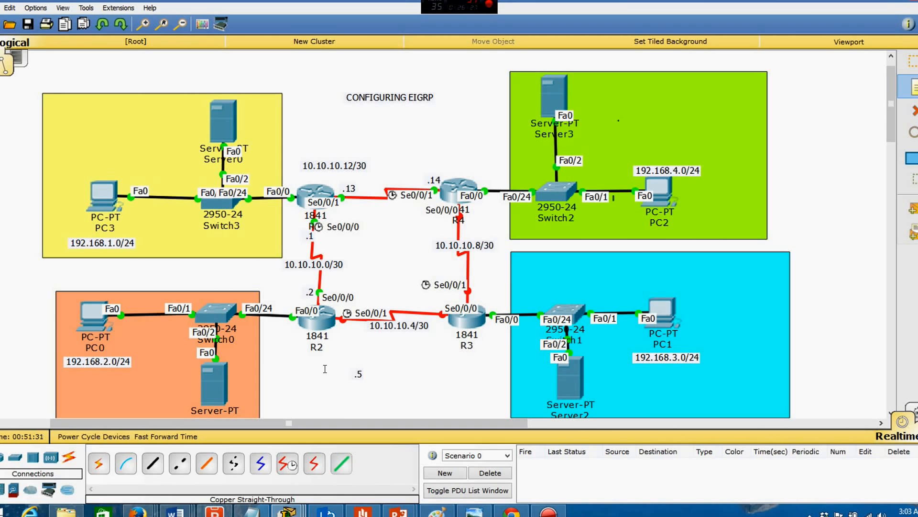
{"action": "left_click", "coordinate": [432, 361]}
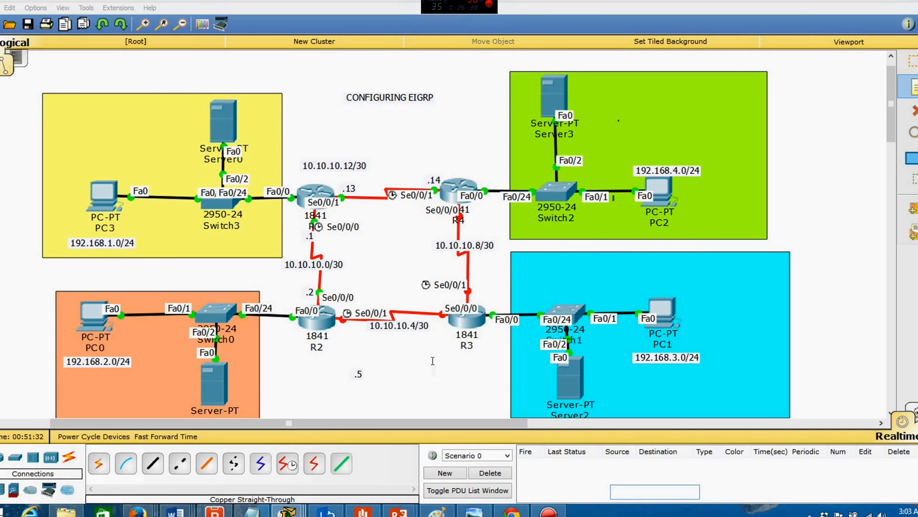
{"action": "type", "text": ".6"}
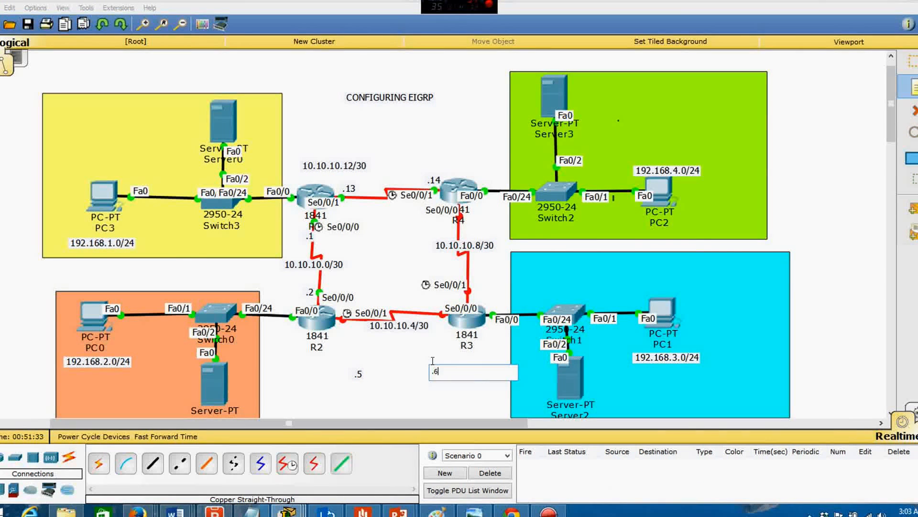
- Place the .5 note at R2's end and the .6 note at R3's end of the R2–R3 serial link
{"action": "left_click", "coordinate": [913, 62]}
{"action": "left_click_drag", "start_coordinate": [359, 374], "coordinate": [348, 331]}
{"action": "left_click_drag", "start_coordinate": [440, 372], "coordinate": [442, 330]}
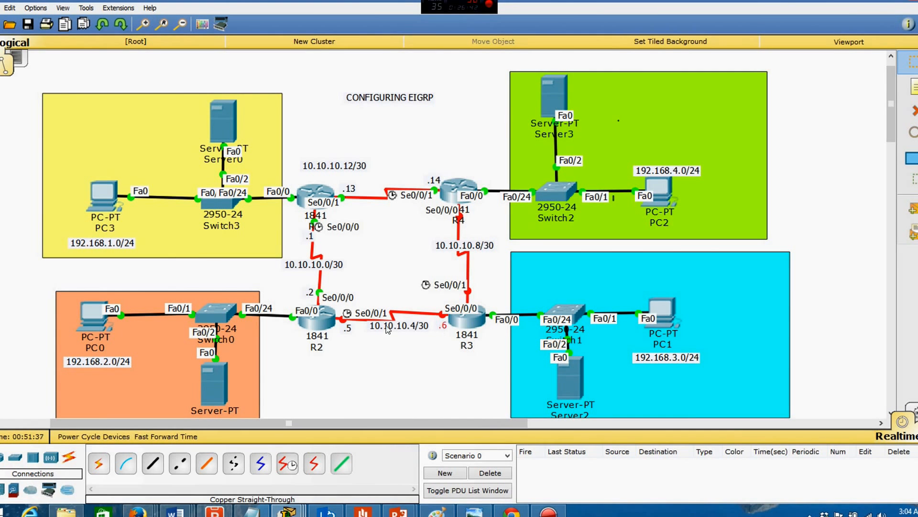
- Return to R2's command line and assign 10.10.10.5 with mask 255.255.255.252 to interface se0/0/1
{"action": "left_click", "coordinate": [316, 320]}
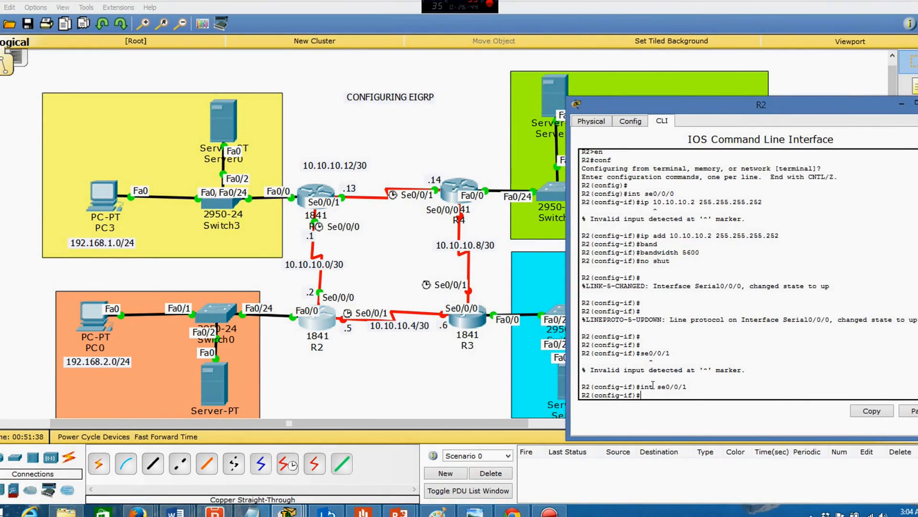
{"action": "type", "text": "ip add"}
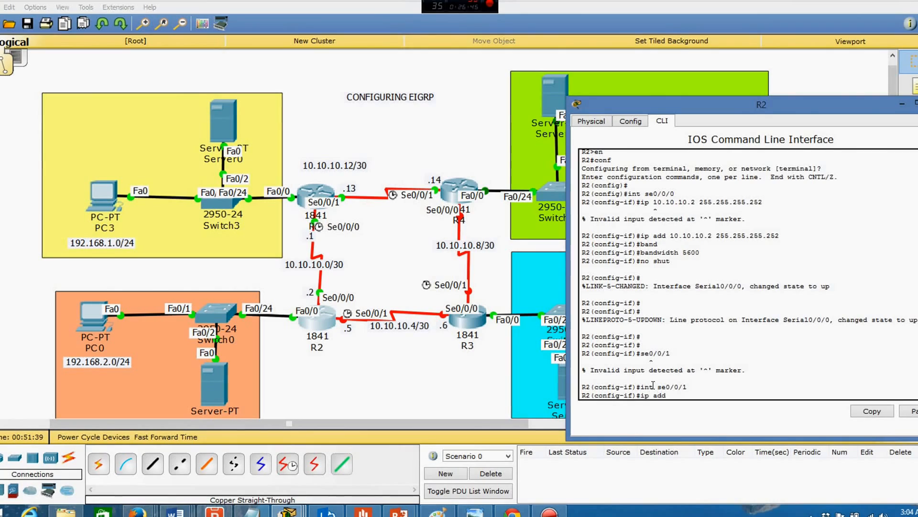
{"action": "left_click_drag", "start_coordinate": [768, 102], "coordinate": [656, 70]}
{"action": "type", "text": "10.10.10."}
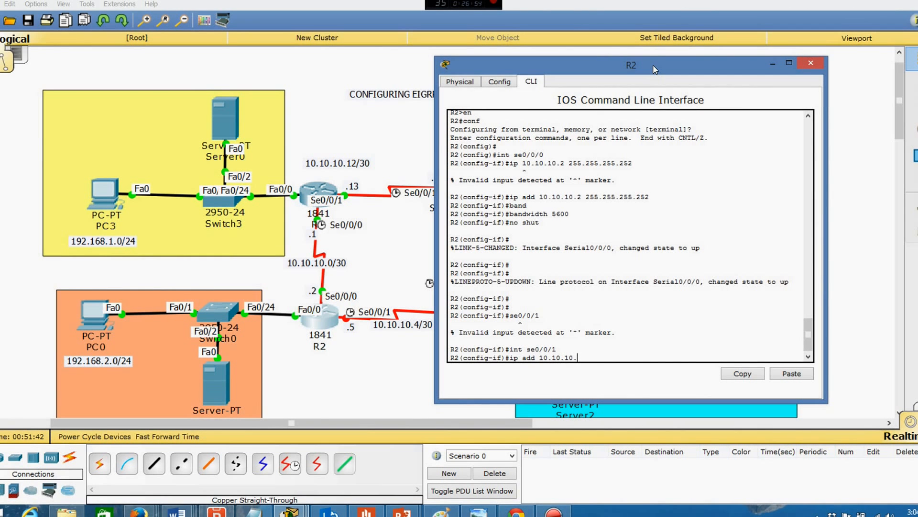
{"action": "type", "text": "5 255.255.255.252"}
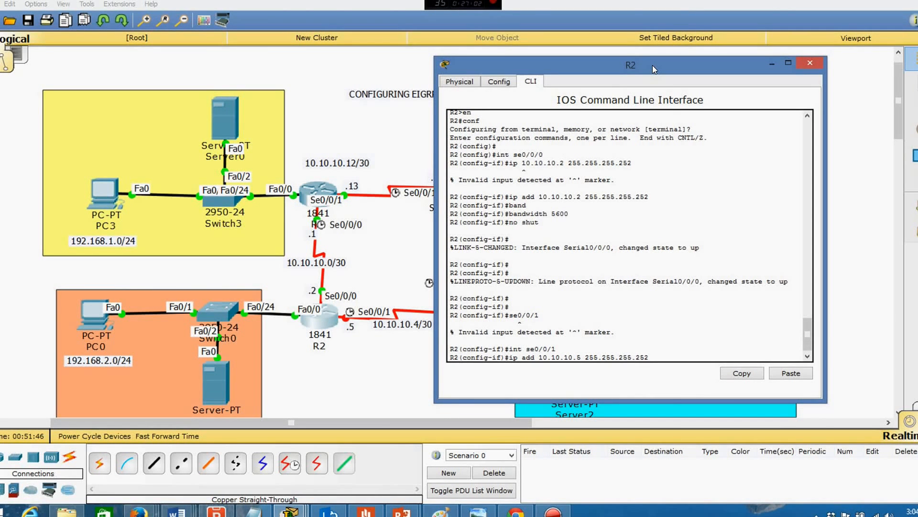
{"action": "key", "text": "Return"}
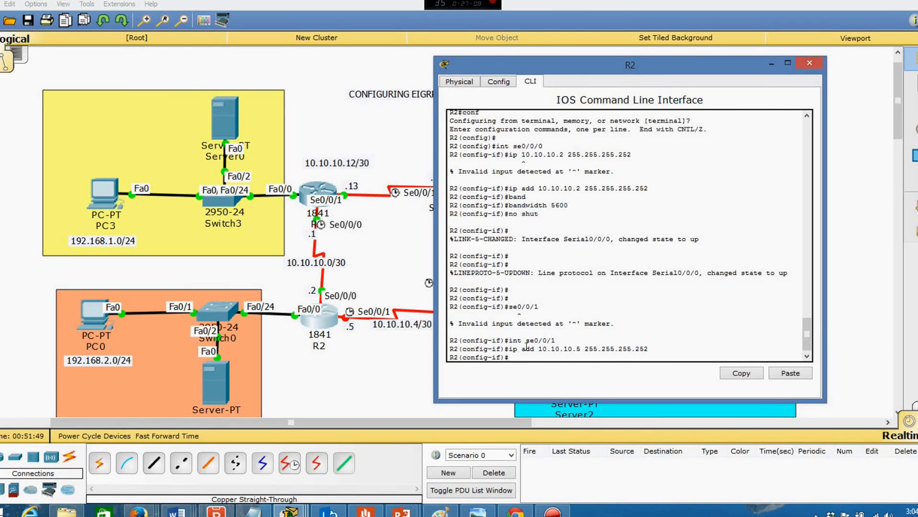
- Set the clock rate of R2's se0/0/1 to 64000, enable the interface with no shut, and close the router's window
{"action": "type", "text": "clock rate 64000"}
{"action": "key", "text": "Return"}
{"action": "type", "text": "no shut"}
{"action": "key", "text": "Return"}
{"action": "key", "text": "Return"}
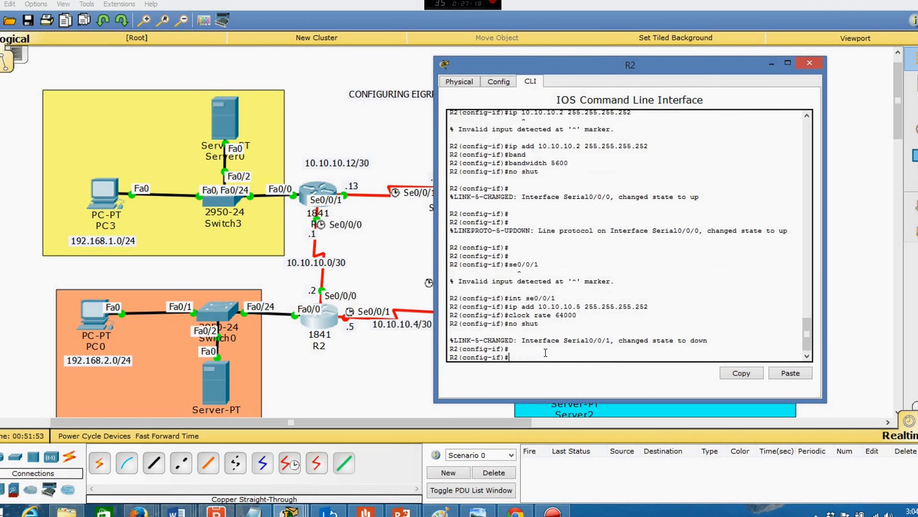
{"action": "left_click", "coordinate": [803, 63]}
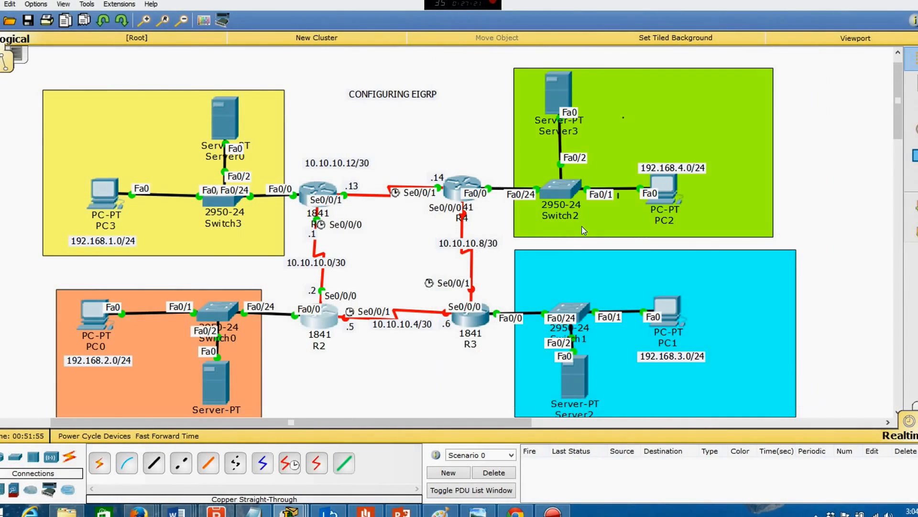
- Open R3's command line, enter privileged mode and start global configuration with conf
{"action": "left_click", "coordinate": [472, 316]}
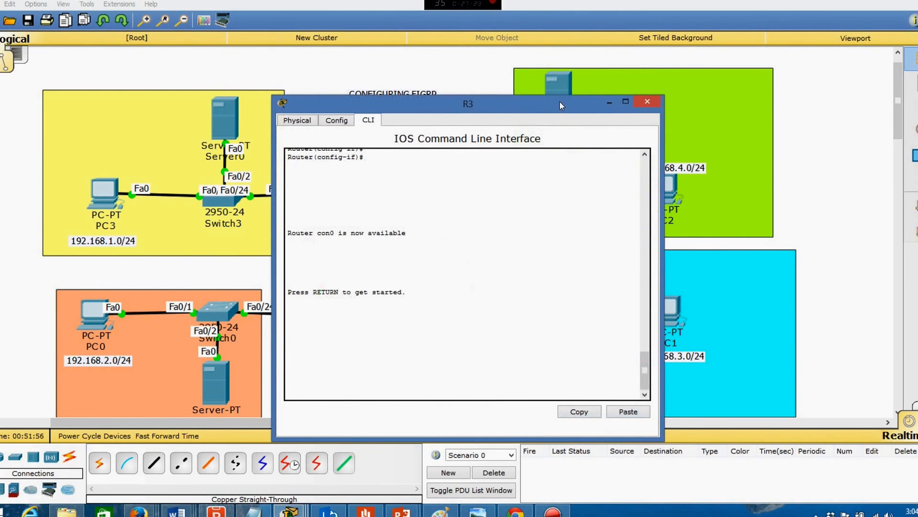
{"action": "left_click_drag", "start_coordinate": [560, 102], "coordinate": [765, 53]}
{"action": "left_click", "coordinate": [535, 335]}
{"action": "key", "text": "Return"}
{"action": "key", "text": "Return"}
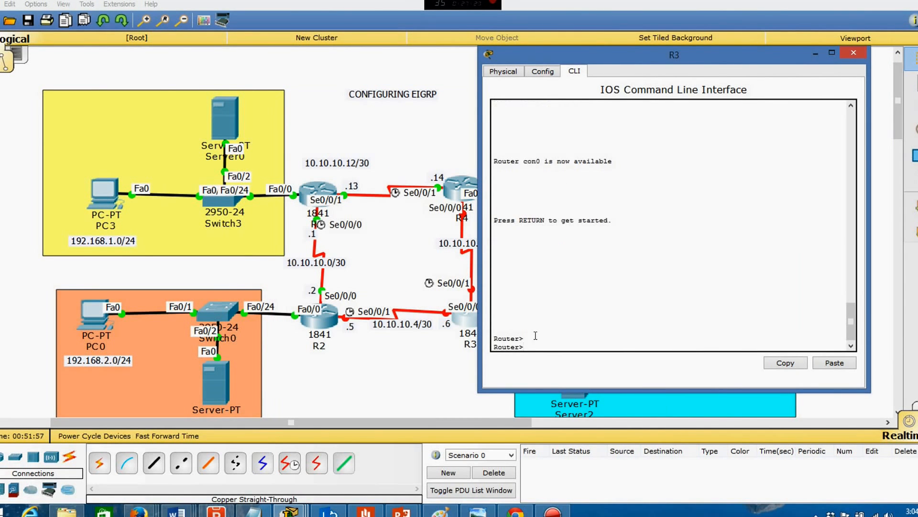
{"action": "type", "text": "en"}
{"action": "key", "text": "Return"}
{"action": "key", "text": "Return"}
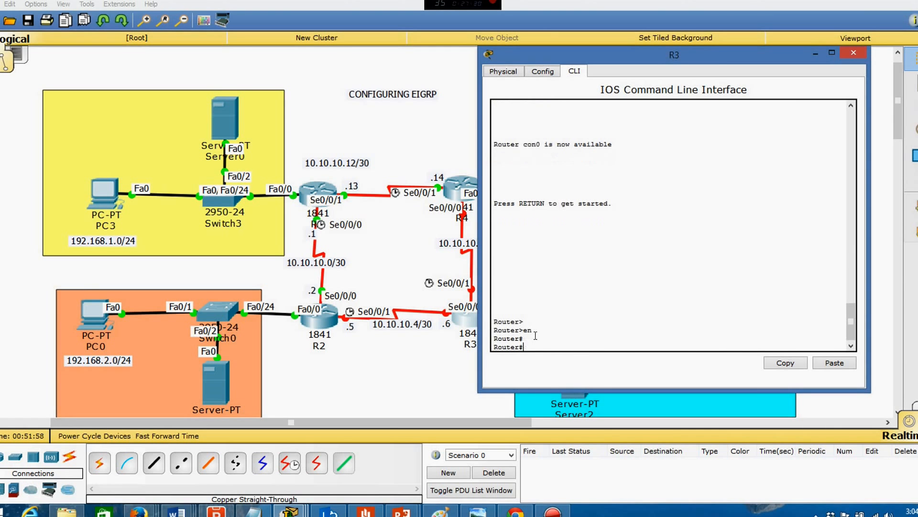
{"action": "type", "text": "conf"}
{"action": "key", "text": "Return"}
{"action": "key", "text": "Return"}
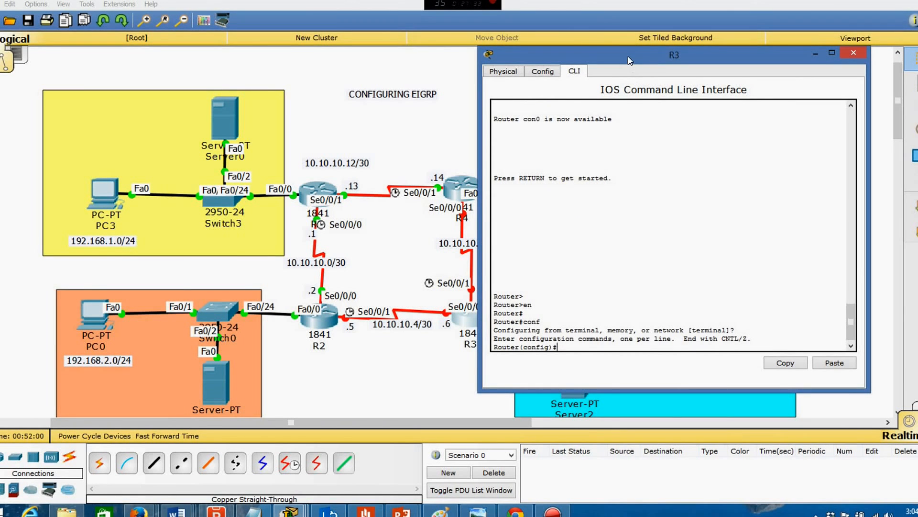
{"action": "left_click_drag", "start_coordinate": [628, 59], "coordinate": [638, 59]}
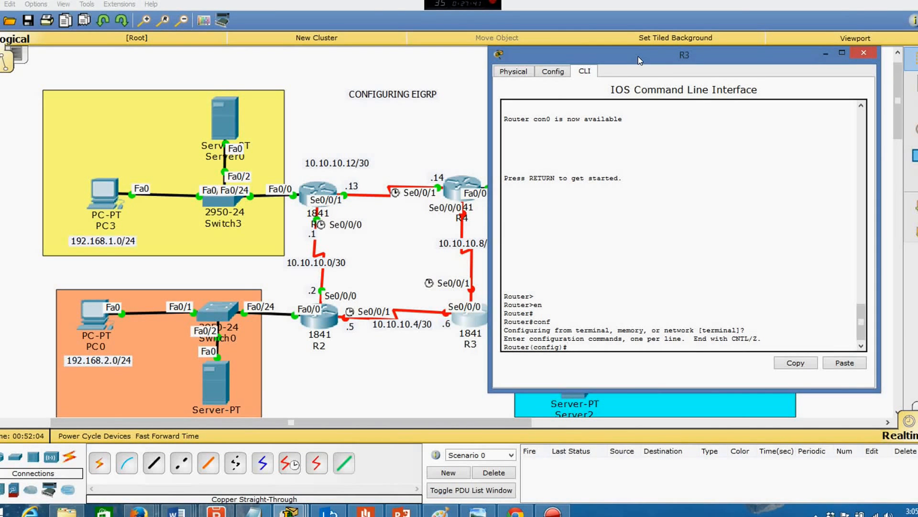
- Assign 10.10.10.6 with mask 255.255.255.252 to R3's interface se0/0/0
{"action": "type", "text": "se"}
{"action": "key", "text": "BackSpace"}
{"action": "key", "text": "BackSpace"}
{"action": "type", "text": "int se0/0/0"}
{"action": "key", "text": "Return"}
{"action": "type", "text": "ip add"}
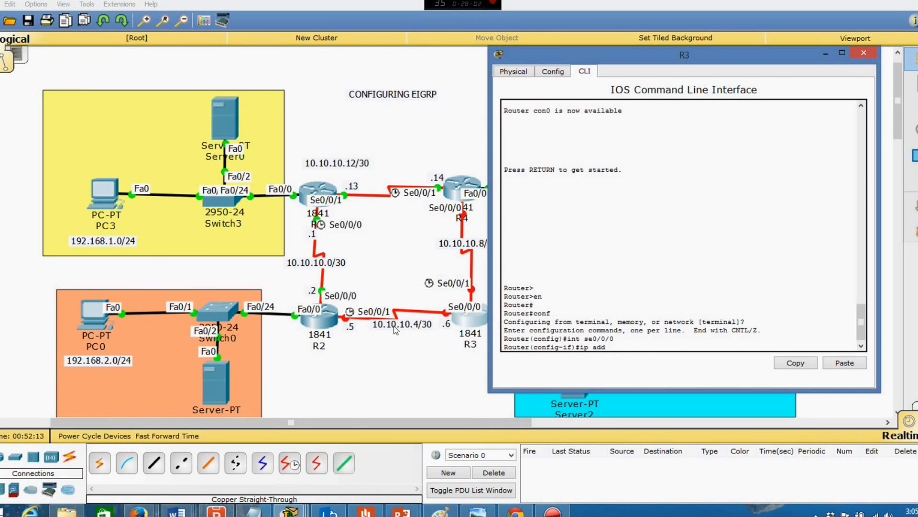
{"action": "type", "text": " 10.10.10.6 255.255.255."}
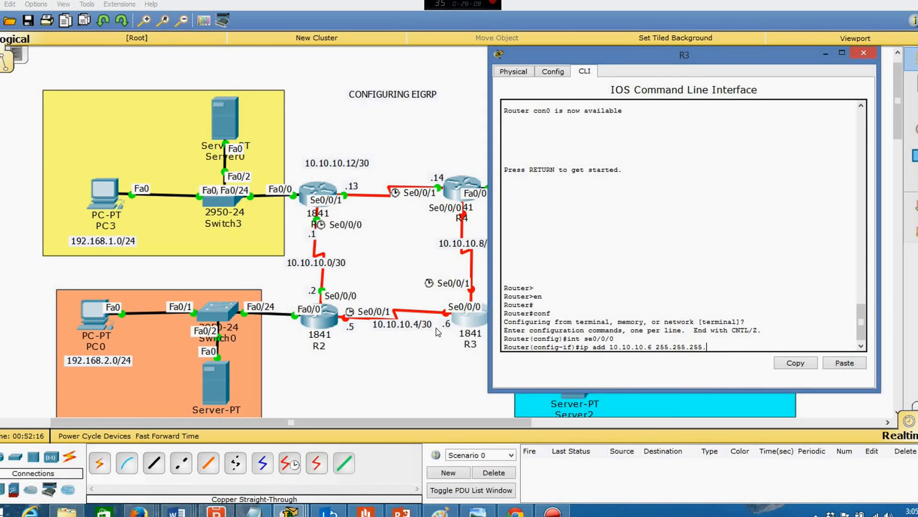
{"action": "type", "text": "252"}
{"action": "key", "text": "Return"}
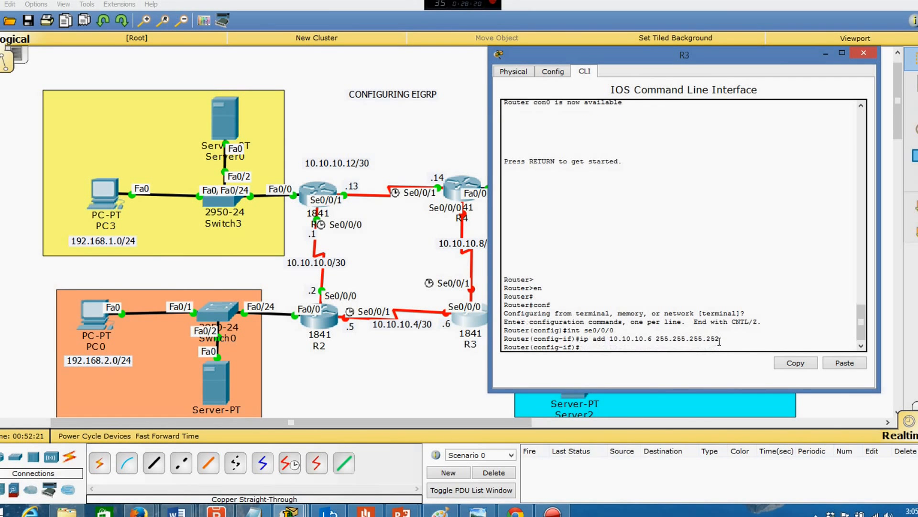
- Set the bandwidth of R3's se0/0/0 to 5600 and enable the interface with no shut
{"action": "type", "text": "band"}
{"action": "key", "text": "Tab"}
{"action": "type", "text": "56000"}
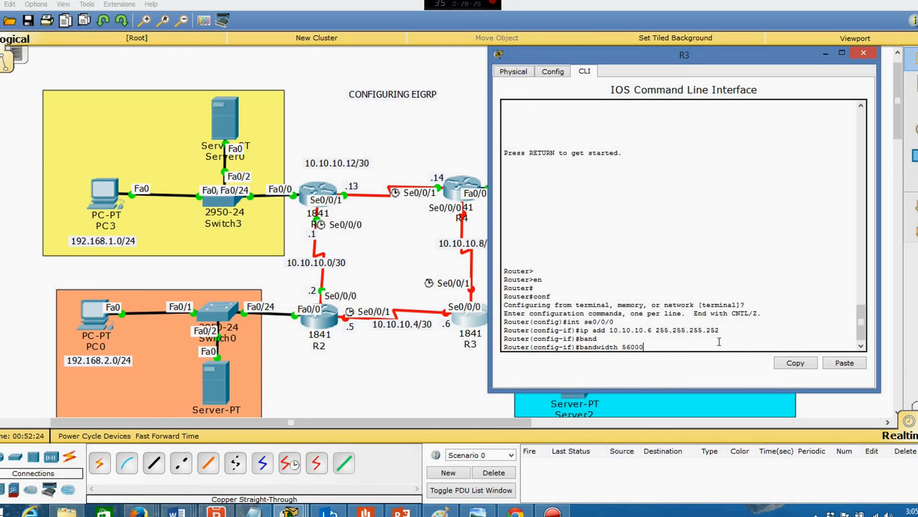
{"action": "key", "text": "BackSpace"}
{"action": "key", "text": "Return"}
{"action": "type", "text": "no shut"}
{"action": "key", "text": "Return"}
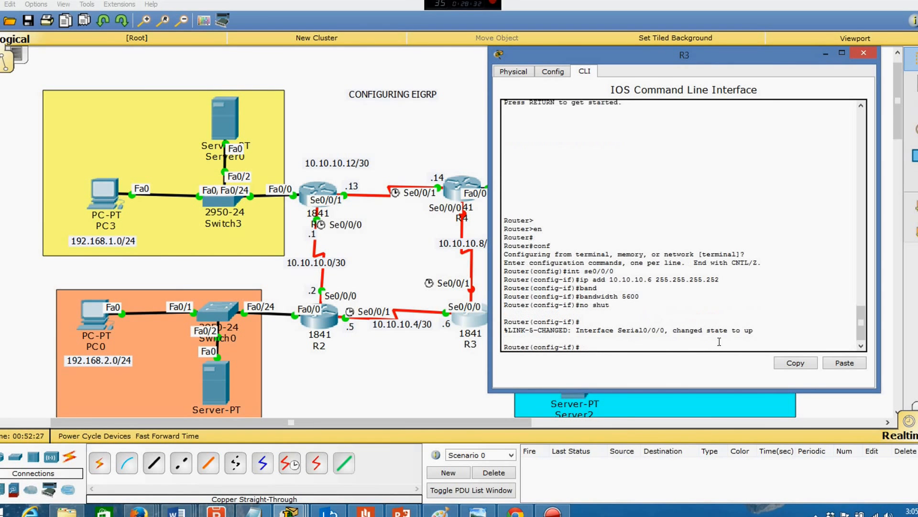
{"action": "key", "text": "Return"}
{"action": "key", "text": "Return"}
{"action": "key", "text": "Return"}
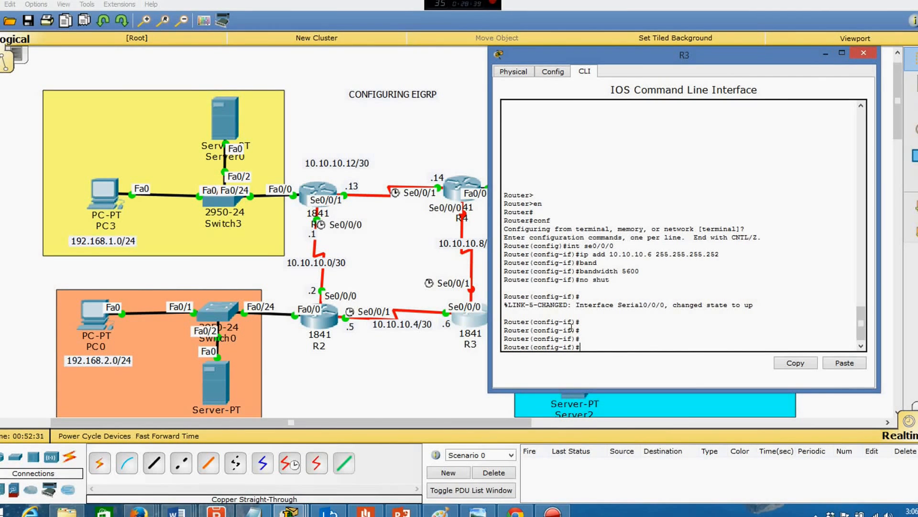
- Switch R3's configuration to interface se0/0/1 and begin its ip add command
{"action": "left_click_drag", "start_coordinate": [649, 63], "coordinate": [760, 72]}
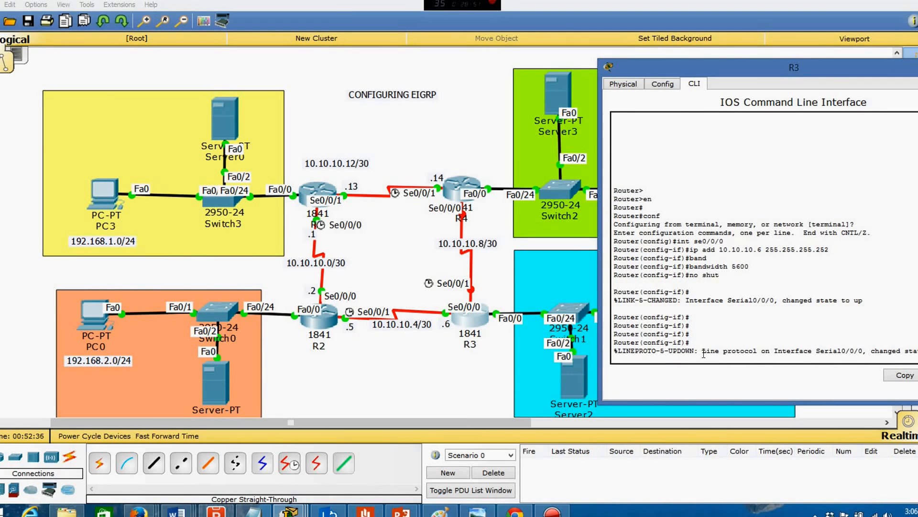
{"action": "key", "text": "Return"}
{"action": "type", "text": "int se"}
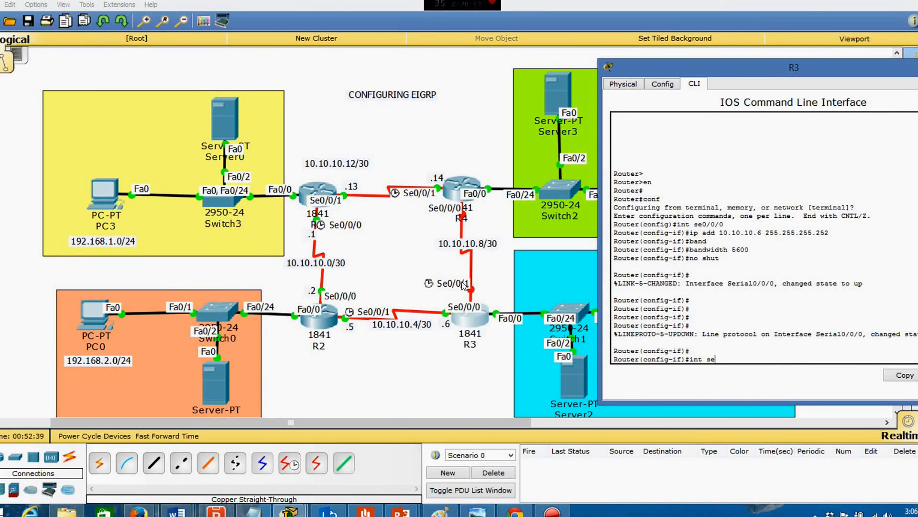
{"action": "type", "text": "0/0/01"}
{"action": "key", "text": "BackSpace"}
{"action": "key", "text": "BackSpace"}
{"action": "type", "text": "1"}
{"action": "key", "text": "Return"}
{"action": "type", "text": "ip add"}
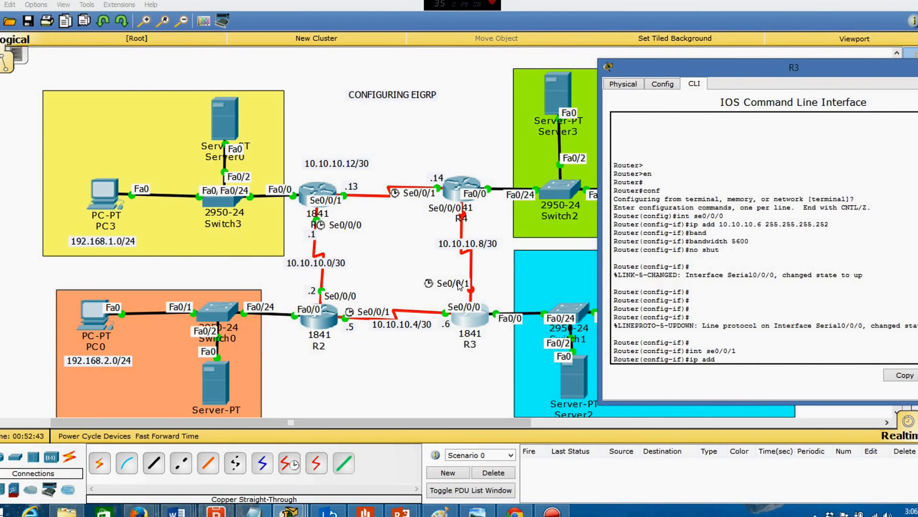
- Add the text notes .9 and .10 and place them at R3's and R4's ends of the R3–R4 serial link
{"action": "left_click", "coordinate": [420, 369]}
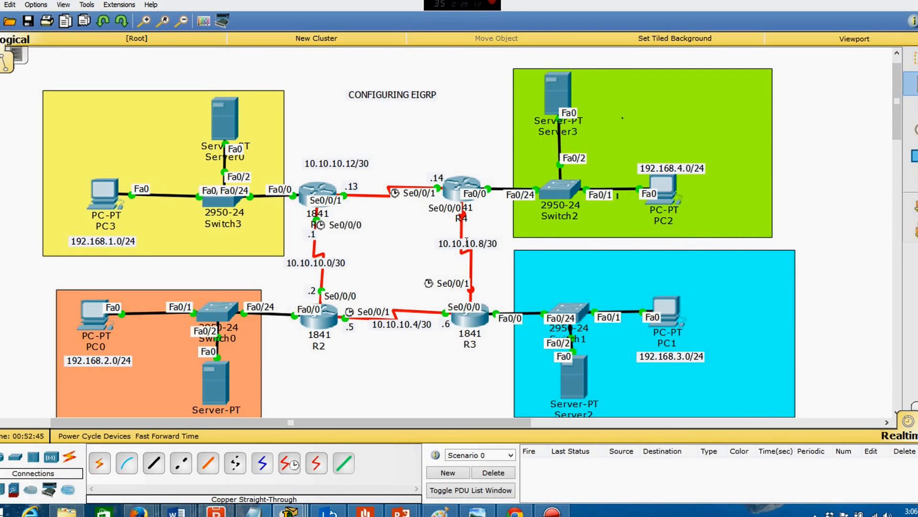
{"action": "left_click", "coordinate": [395, 231]}
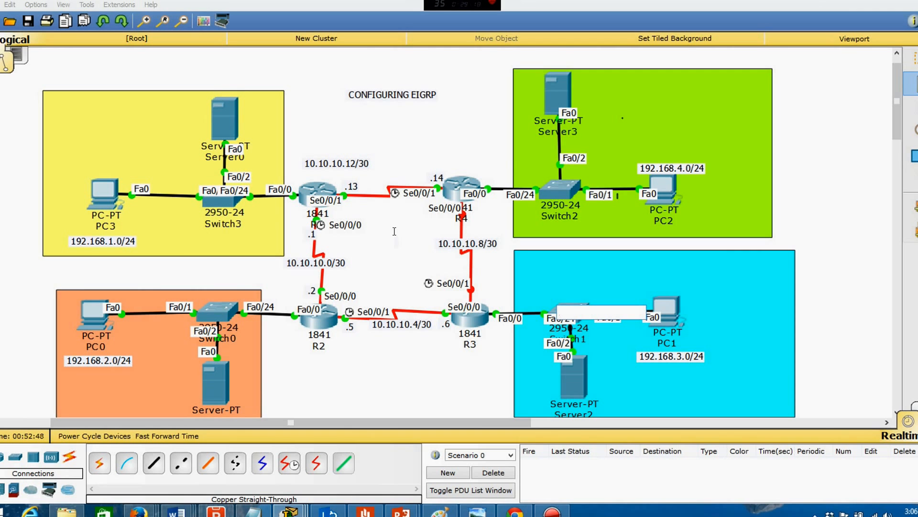
{"action": "type", "text": ".9"}
{"action": "left_click", "coordinate": [429, 133]}
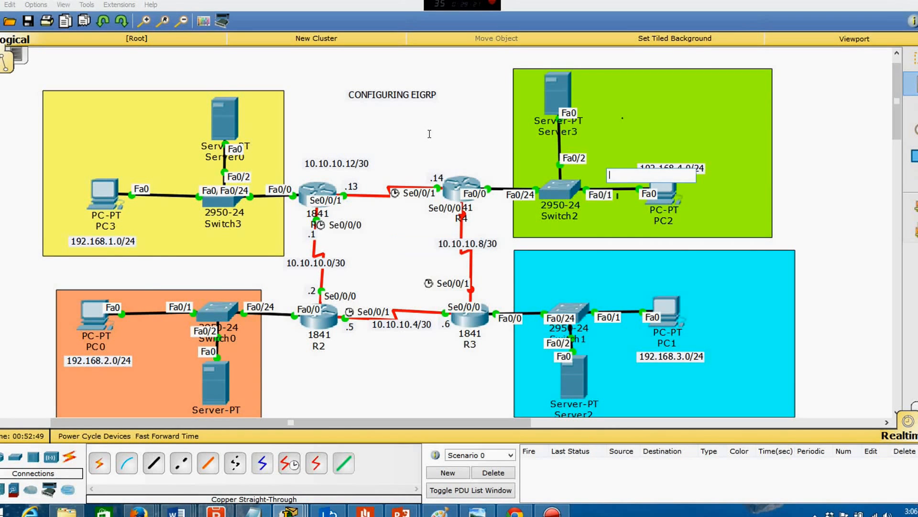
{"action": "type", "text": ".10"}
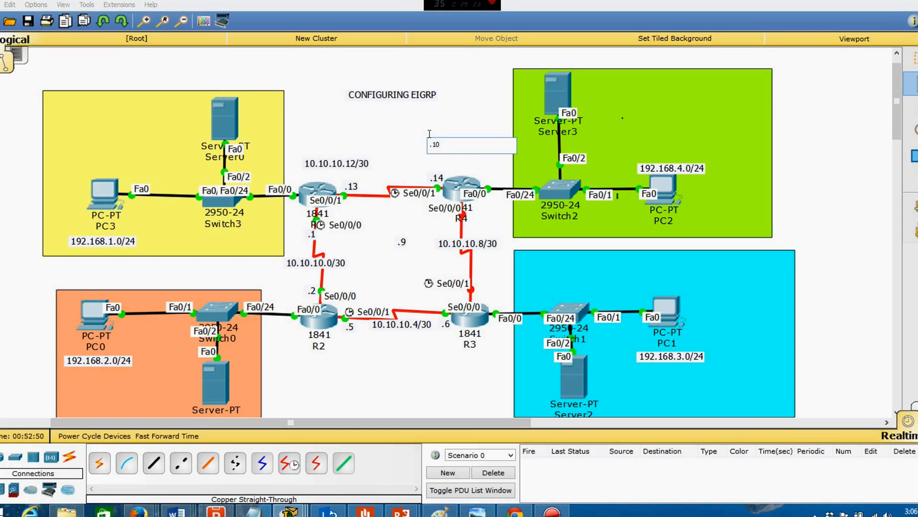
{"action": "left_click", "coordinate": [911, 59]}
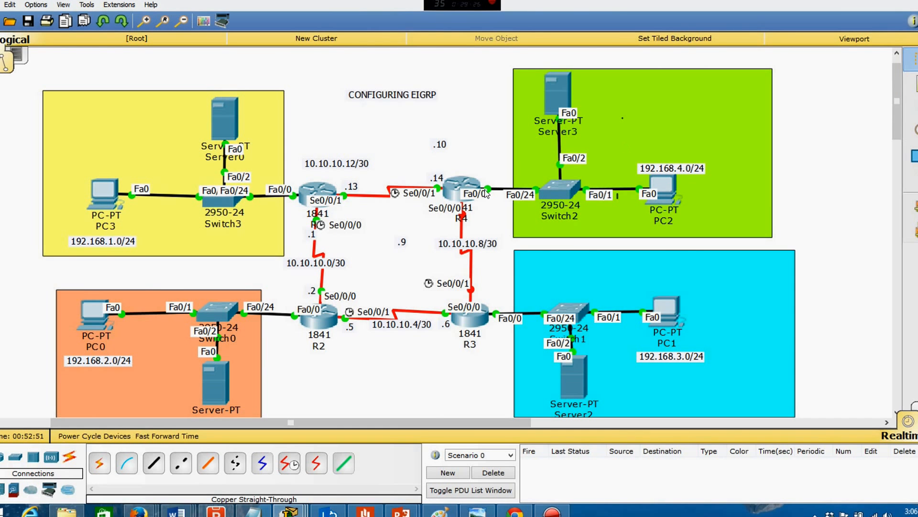
{"action": "left_click_drag", "start_coordinate": [406, 243], "coordinate": [487, 284]}
{"action": "left_click_drag", "start_coordinate": [439, 144], "coordinate": [477, 219]}
- Return to R3's command line and complete the se0/0/1 address as 10.10.10.9 with mask 255.255.255.252
{"action": "left_click", "coordinate": [478, 322]}
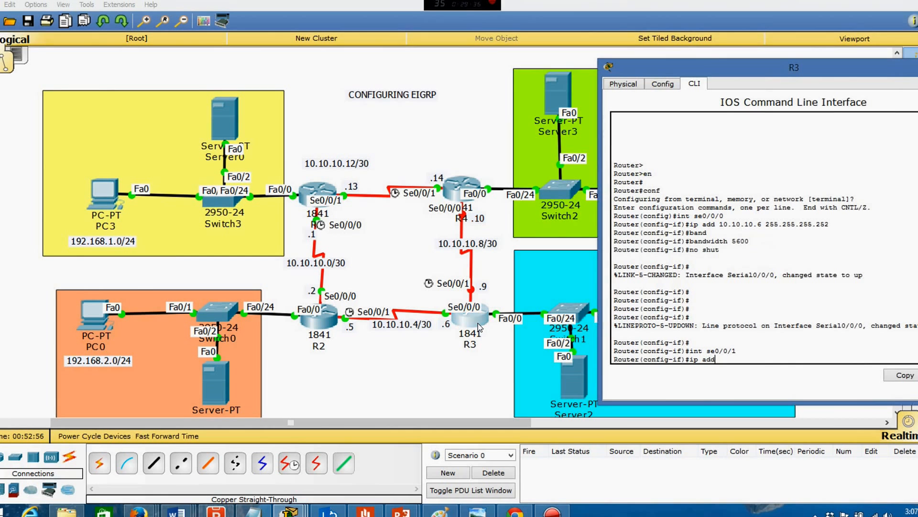
{"action": "type", "text": "10.10.10."}
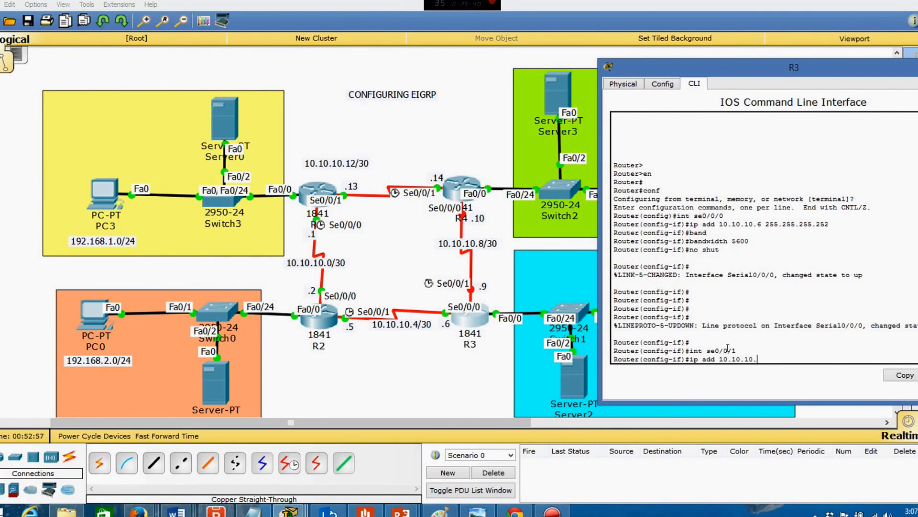
{"action": "type", "text": "9 255.255.255.252"}
{"action": "key", "text": "Return"}
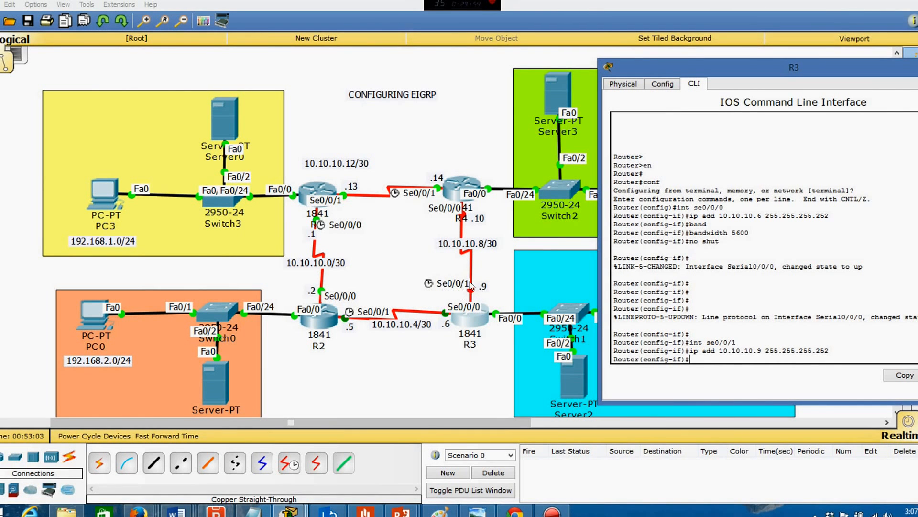
- Set the clock rate of R3's se0/0/1 to 64000, enable the interface with no shut, and close the router's window
{"action": "type", "text": "clock rate"}
{"action": "type", "text": "64000"}
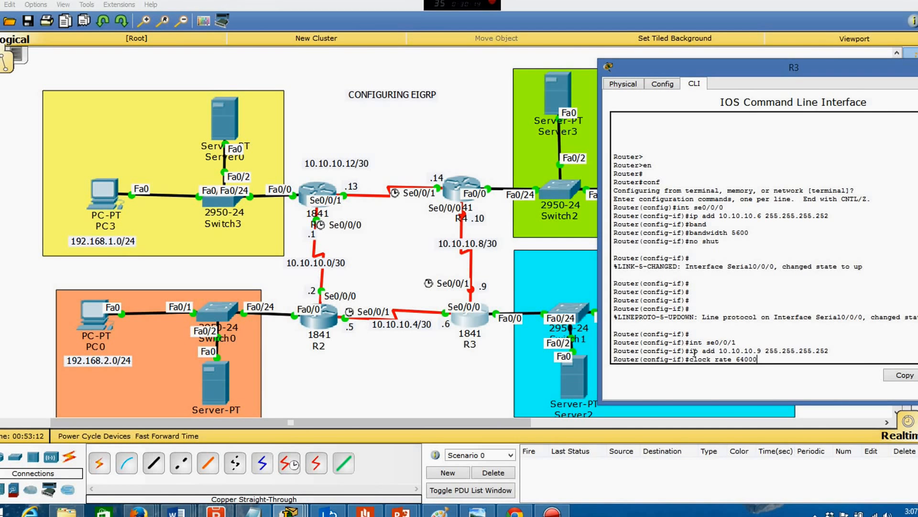
{"action": "key", "text": "Return"}
{"action": "type", "text": "no shut"}
{"action": "key", "text": "Return"}
{"action": "key", "text": "Return"}
{"action": "key", "text": "Return"}
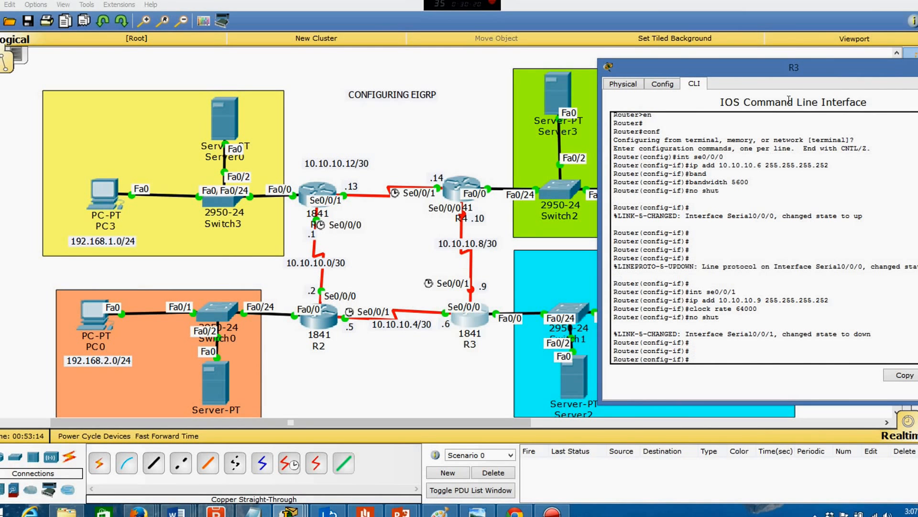
{"action": "left_click_drag", "start_coordinate": [909, 67], "coordinate": [820, 80]}
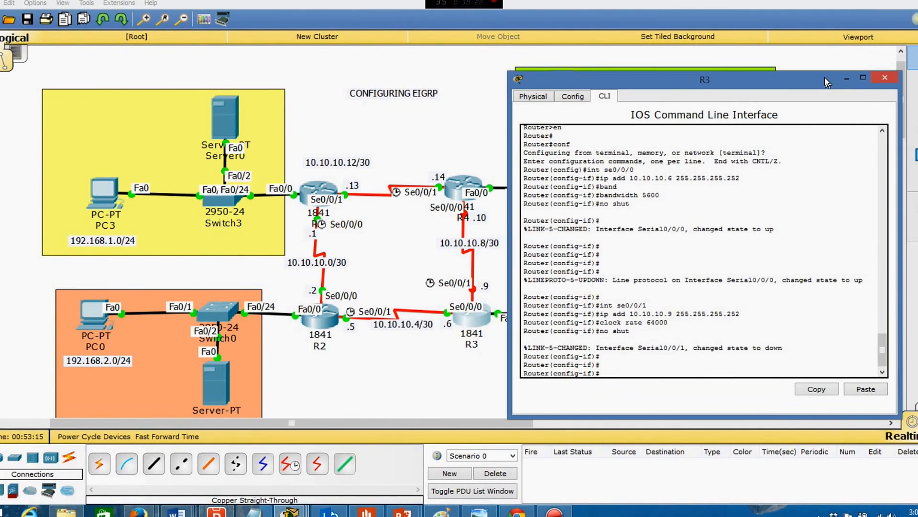
{"action": "left_click", "coordinate": [883, 78]}
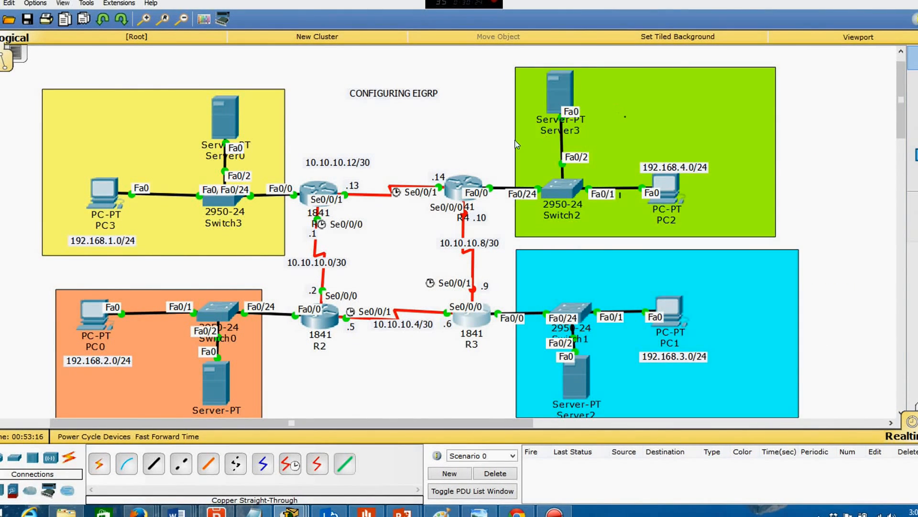
- Open R4's command line and enter the configuration of interface se0/0/0
{"action": "left_click", "coordinate": [460, 184]}
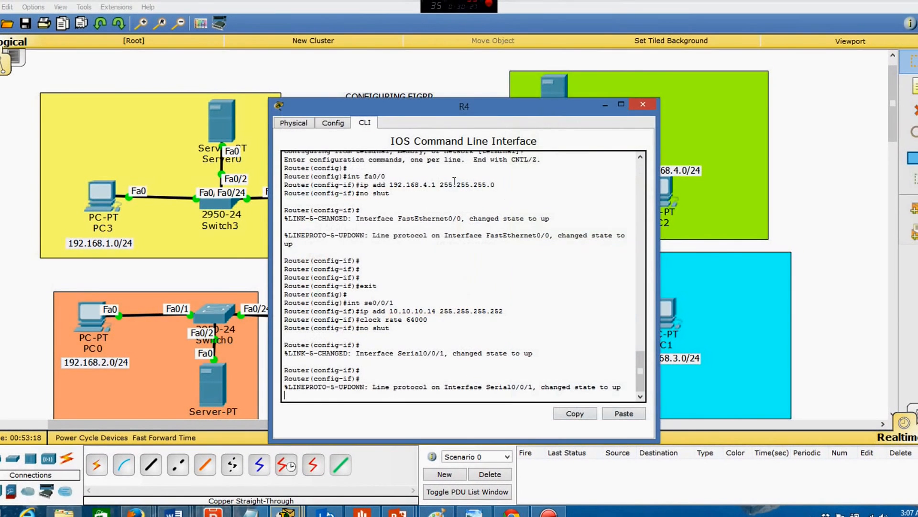
{"action": "left_click_drag", "start_coordinate": [510, 100], "coordinate": [762, 56]}
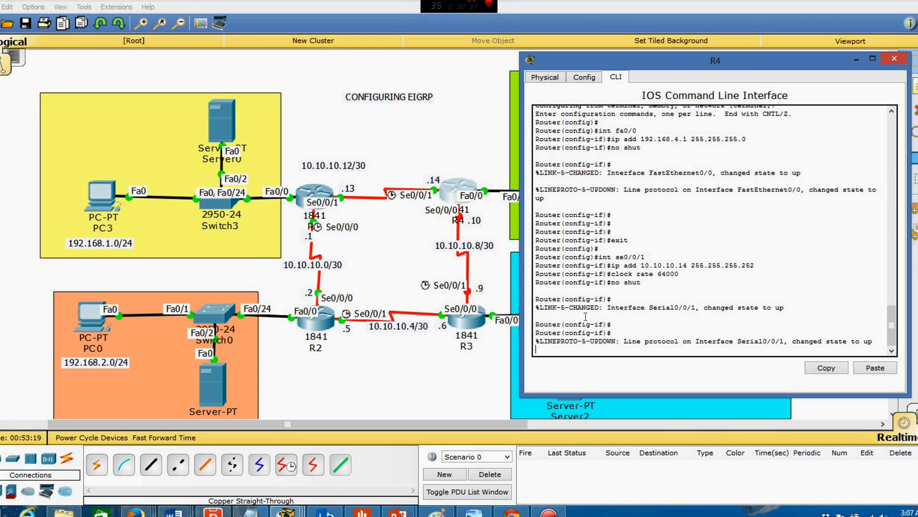
{"action": "key", "text": "Return"}
{"action": "key", "text": "Return"}
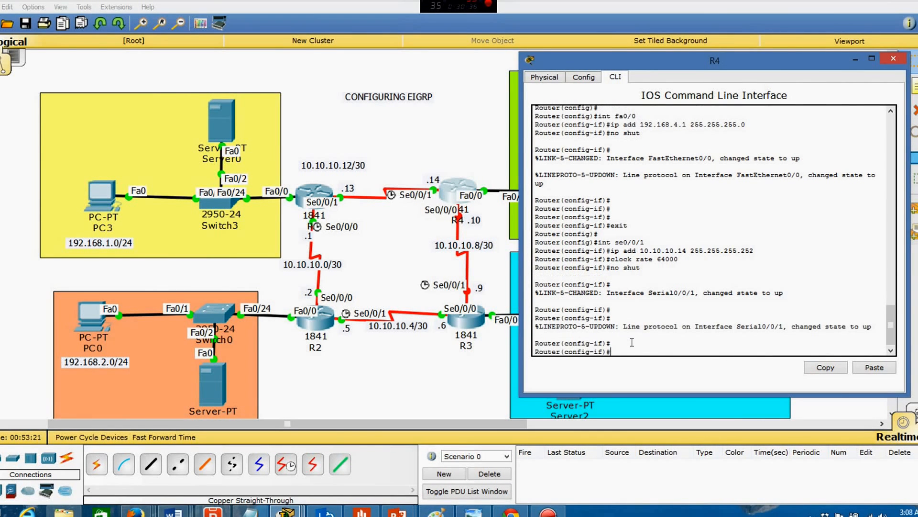
{"action": "type", "text": "int s"}
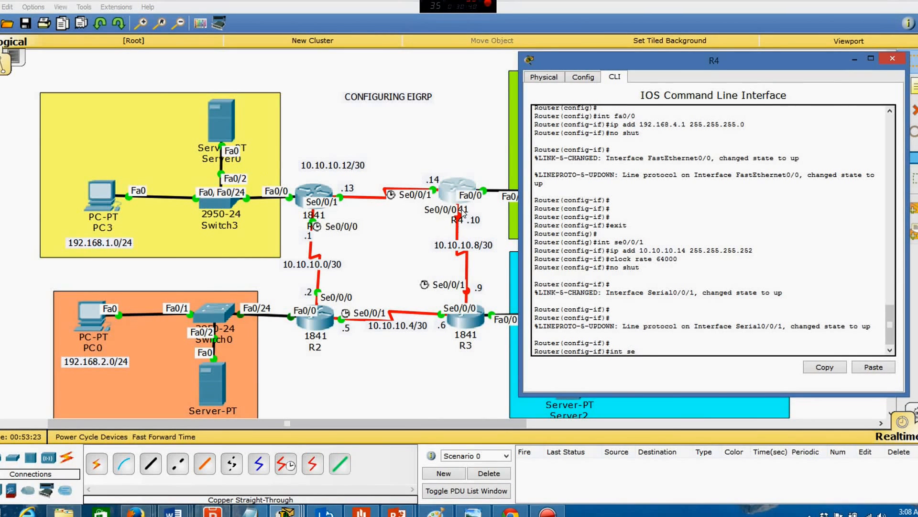
{"action": "type", "text": "e0/0/0"}
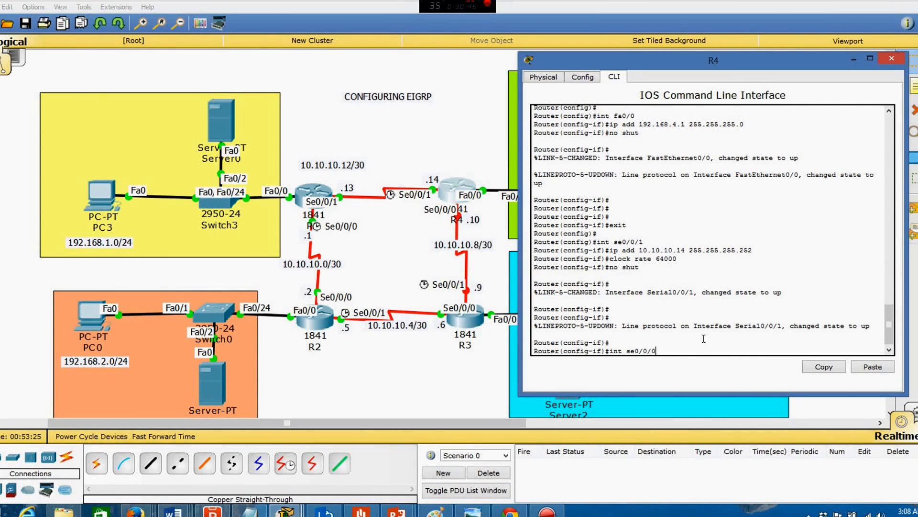
{"action": "key", "text": "Return"}
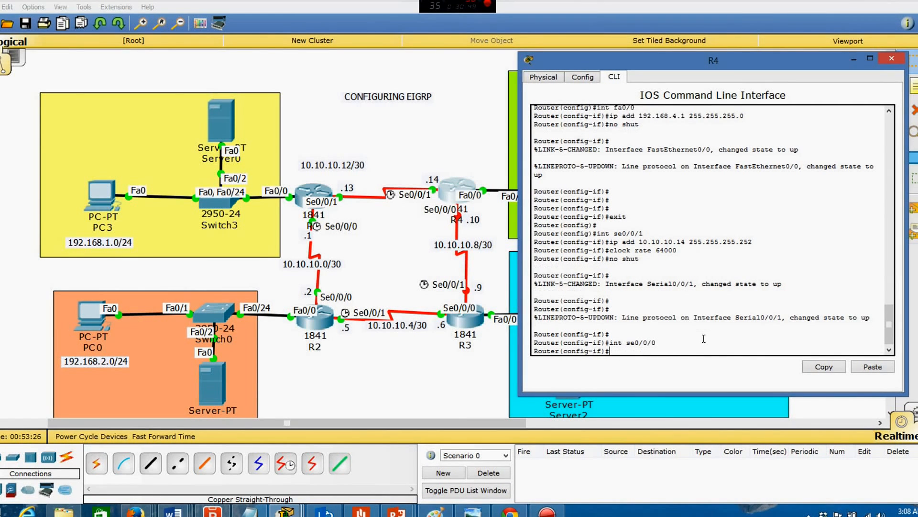
- Assign 10.10.10.10 with mask 255.255.255.252 to R4's interface se0/0/0
{"action": "type", "text": "ip"}
{"action": "type", "text": " add"}
{"action": "type", "text": " 10.10.10."}
{"action": "type", "text": "10"}
{"action": "type", "text": " 255.255.2"}
{"action": "type", "text": "55.255.252"}
{"action": "key", "text": "Return"}
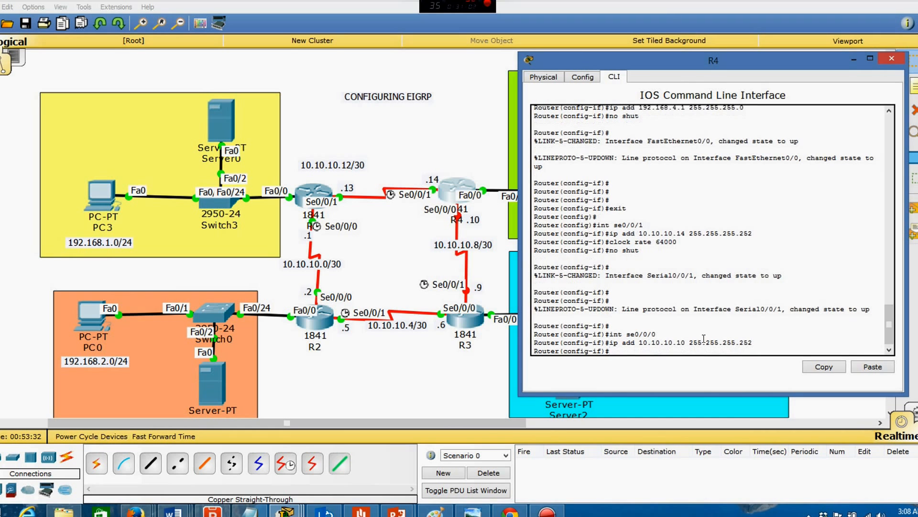
- Set the bandwidth of R4's se0/0/0 to 5600 and enable the interface with no shut
{"action": "type", "text": "band"}
{"action": "key", "text": "Tab"}
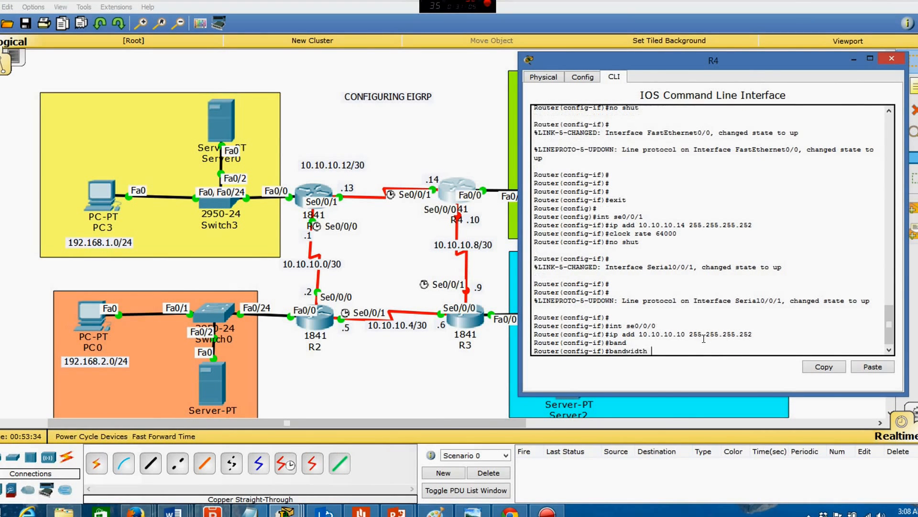
{"action": "type", "text": "5600"}
{"action": "key", "text": "Return"}
{"action": "type", "text": "no shut"}
{"action": "key", "text": "Return"}
{"action": "key", "text": "Return"}
{"action": "key", "text": "Return"}
{"action": "key", "text": "Return"}
{"action": "key", "text": "Return"}
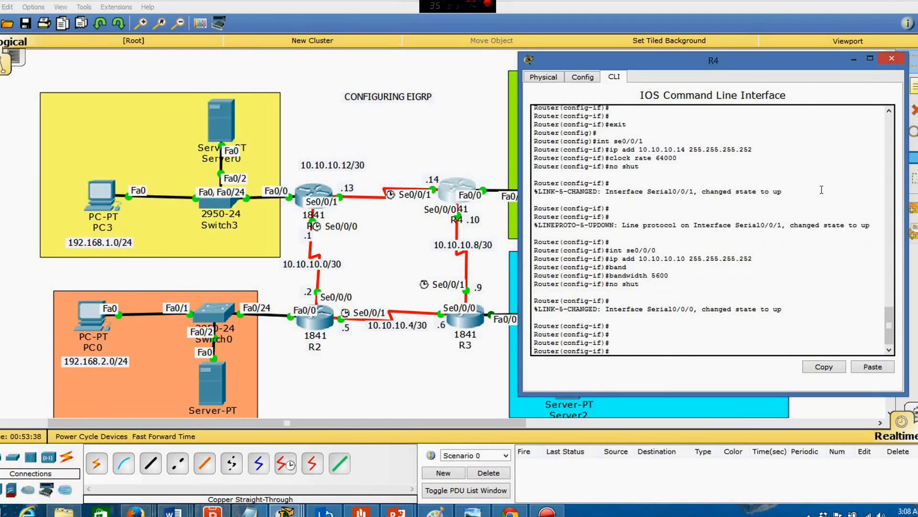
- Close R4's window and test the R3–R4 link by sending a simple PDU from R3 to R4 twice
{"action": "left_click", "coordinate": [887, 64]}
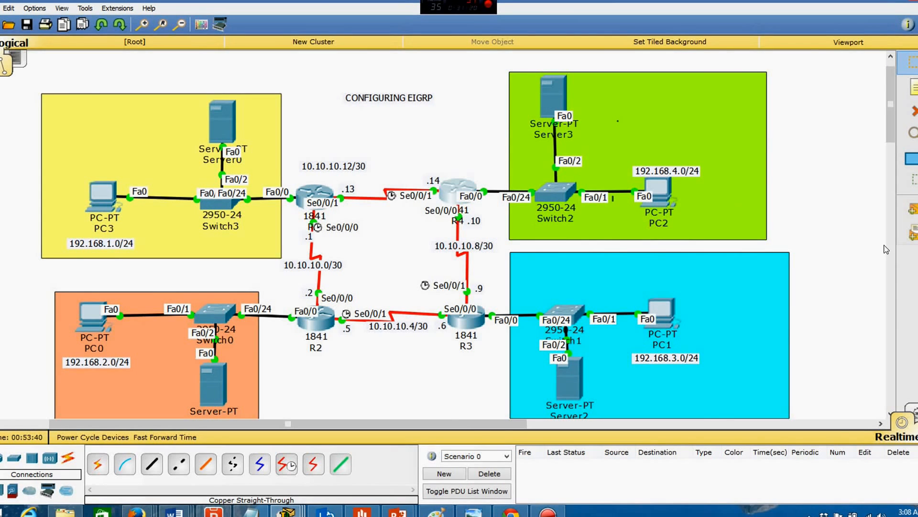
{"action": "left_click", "coordinate": [911, 209]}
{"action": "left_click", "coordinate": [474, 324]}
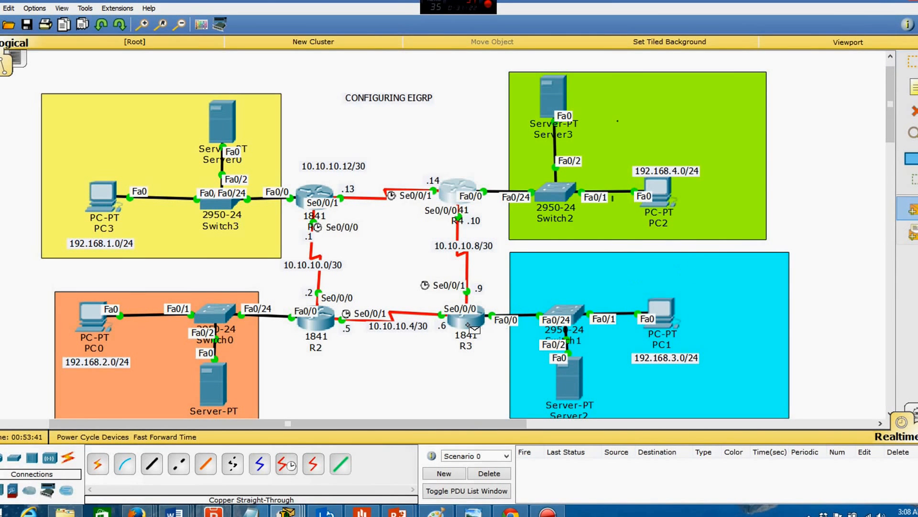
{"action": "left_click", "coordinate": [451, 191]}
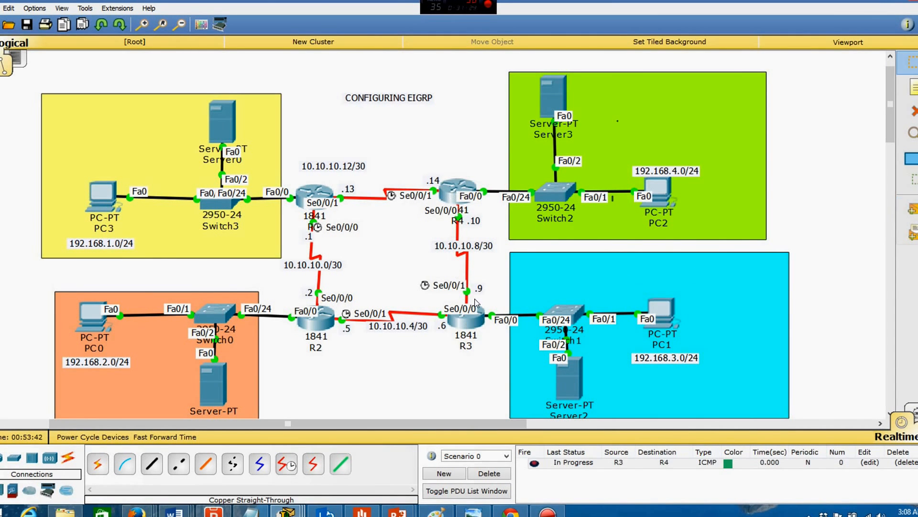
{"action": "left_click", "coordinate": [911, 210]}
{"action": "left_click", "coordinate": [463, 320]}
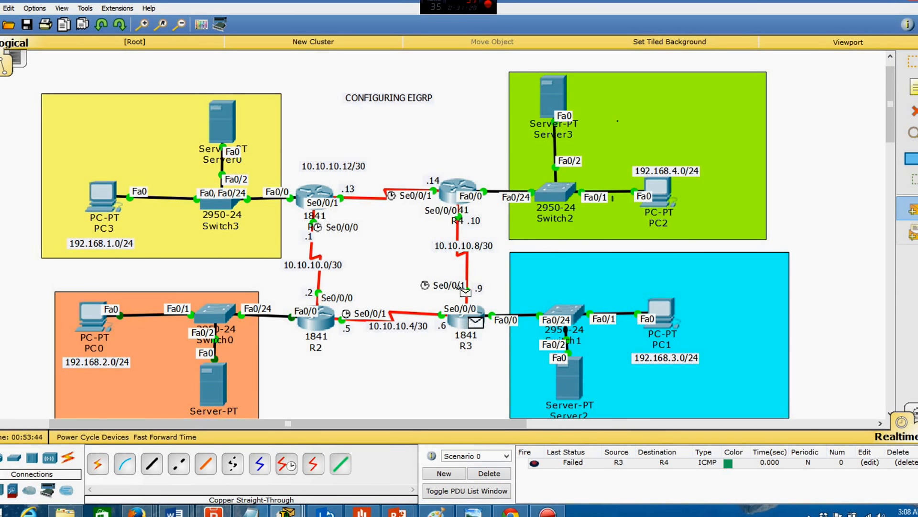
{"action": "left_click", "coordinate": [450, 192]}
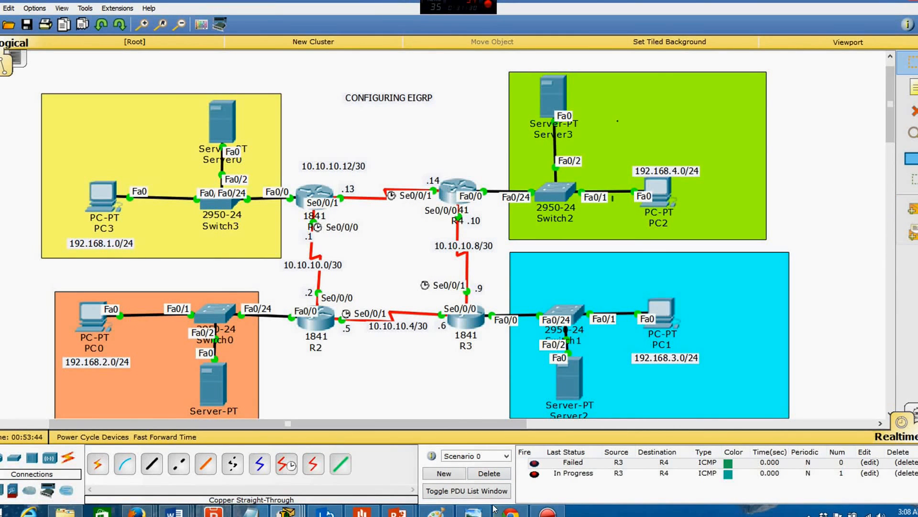
- Delete Scenario 0's test results and send a fresh simple PDU from R3 to R4
{"action": "left_click", "coordinate": [485, 473]}
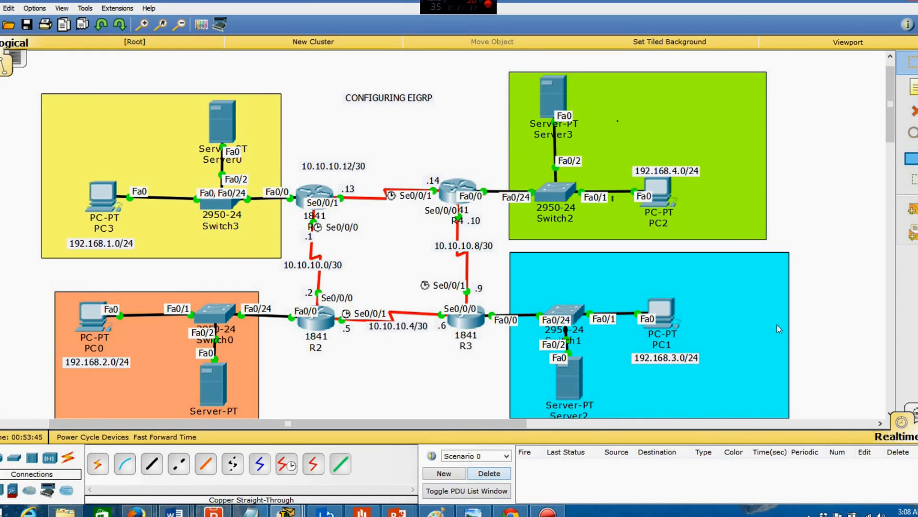
{"action": "left_click", "coordinate": [912, 209]}
{"action": "left_click", "coordinate": [468, 322]}
{"action": "left_click", "coordinate": [455, 188]}
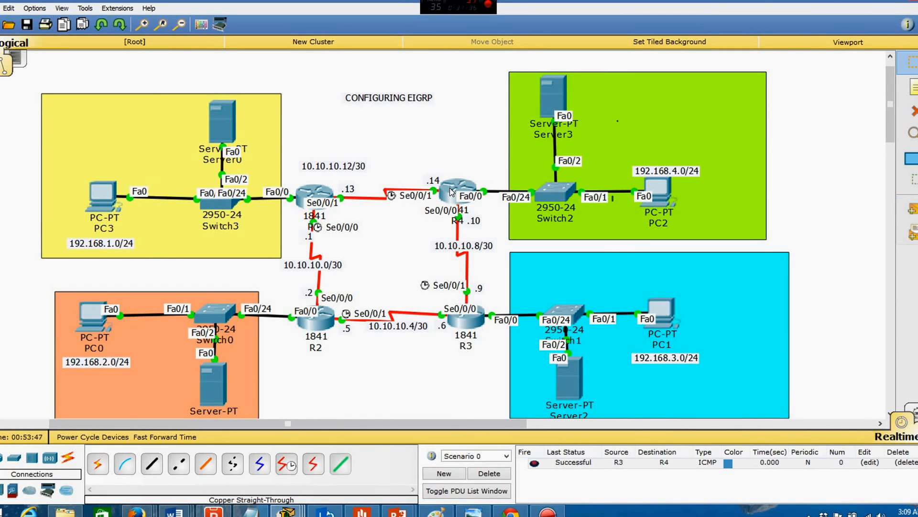
- Clear the R3-to-R4 test result and send simple PDUs from R2 to R1 and from R4 to R1
{"action": "left_click", "coordinate": [483, 473]}
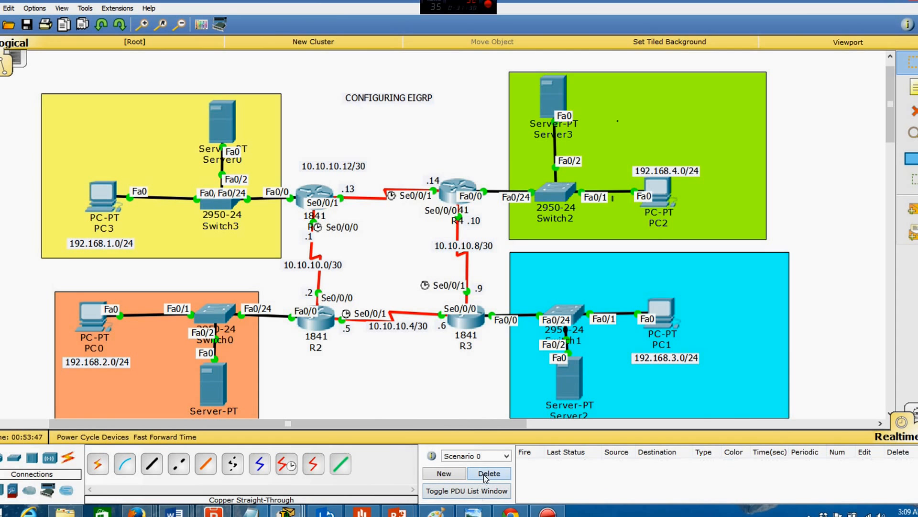
{"action": "left_click", "coordinate": [913, 210]}
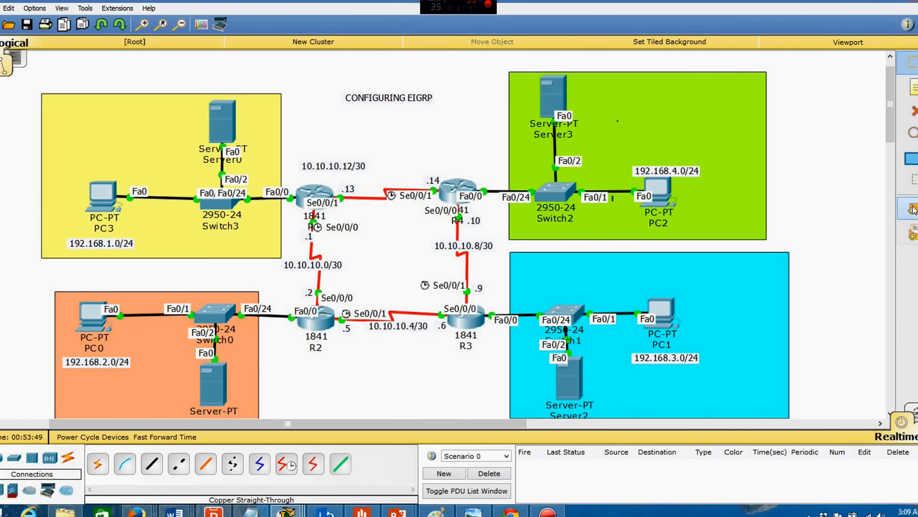
{"action": "left_click", "coordinate": [330, 320]}
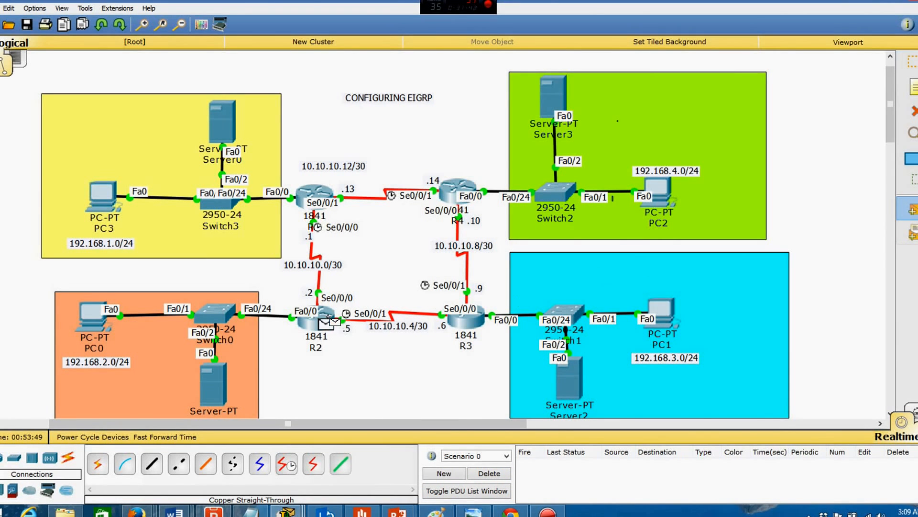
{"action": "left_click", "coordinate": [307, 194]}
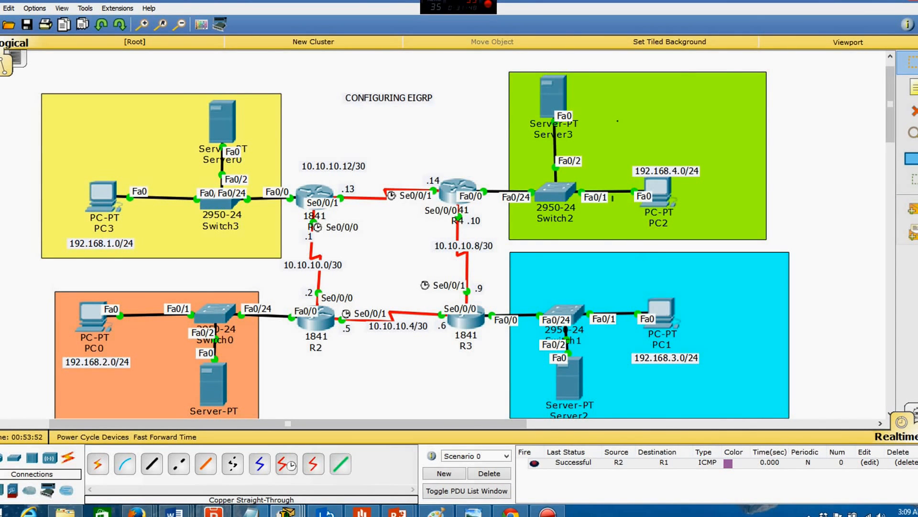
{"action": "left_click", "coordinate": [912, 211]}
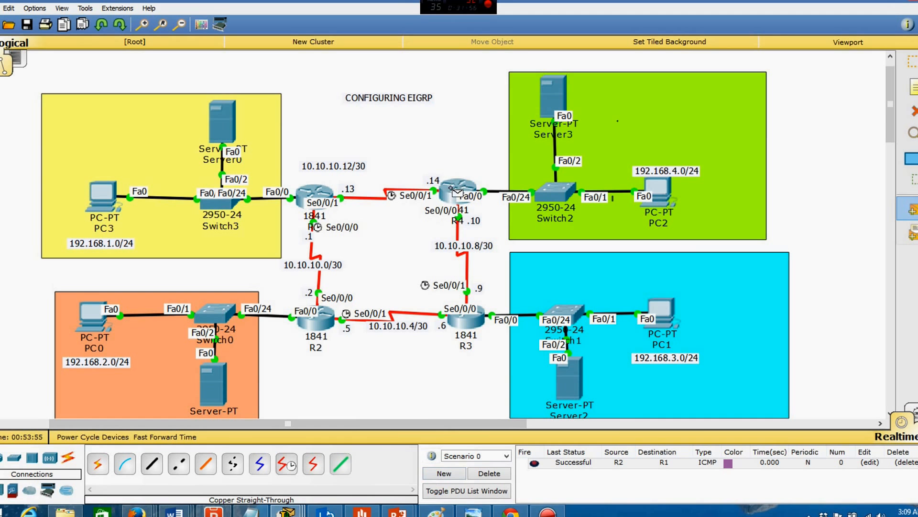
{"action": "left_click", "coordinate": [314, 193]}
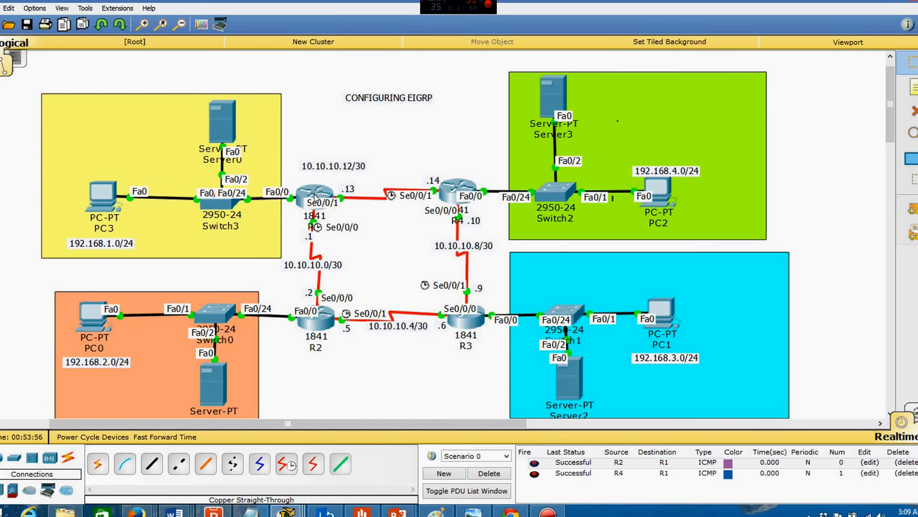
- Clear the router test results and test end-to-end reachability with a simple PDU from PC1 to PC3
{"action": "left_click", "coordinate": [489, 473]}
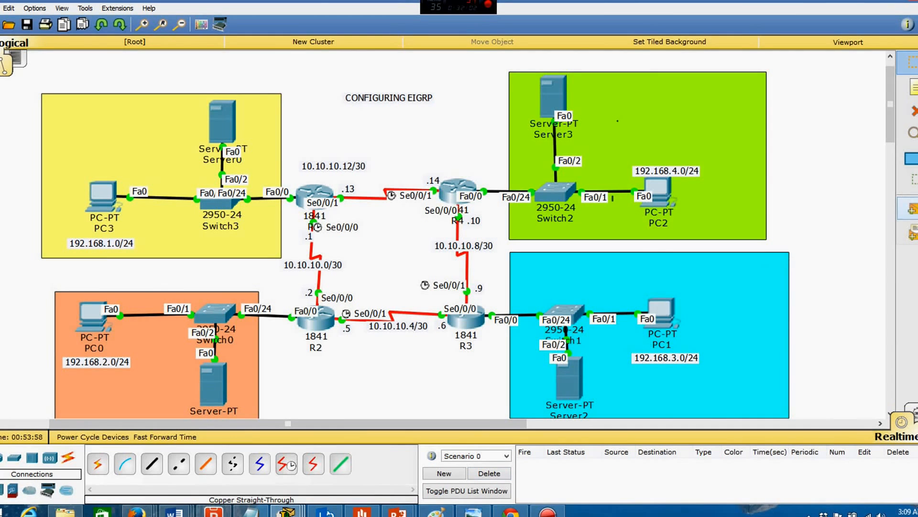
{"action": "left_click", "coordinate": [911, 209]}
{"action": "left_click", "coordinate": [661, 311]}
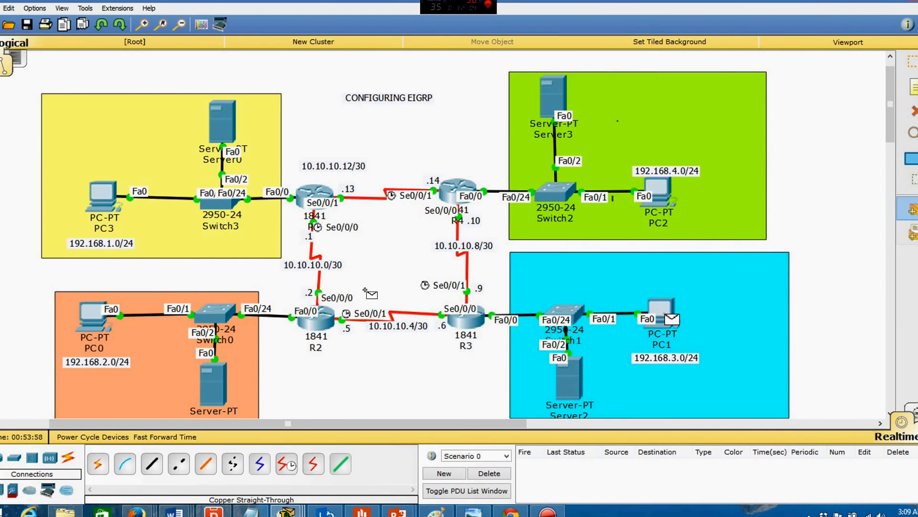
{"action": "left_click", "coordinate": [109, 194]}
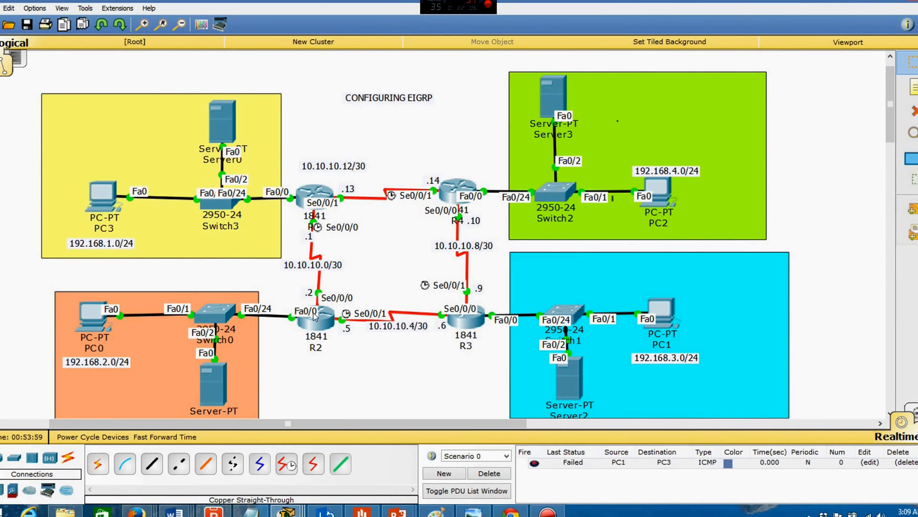
- Clear the PC1-to-PC3 result and send a simple PDU from PC2 to PC3
{"action": "left_click", "coordinate": [494, 474]}
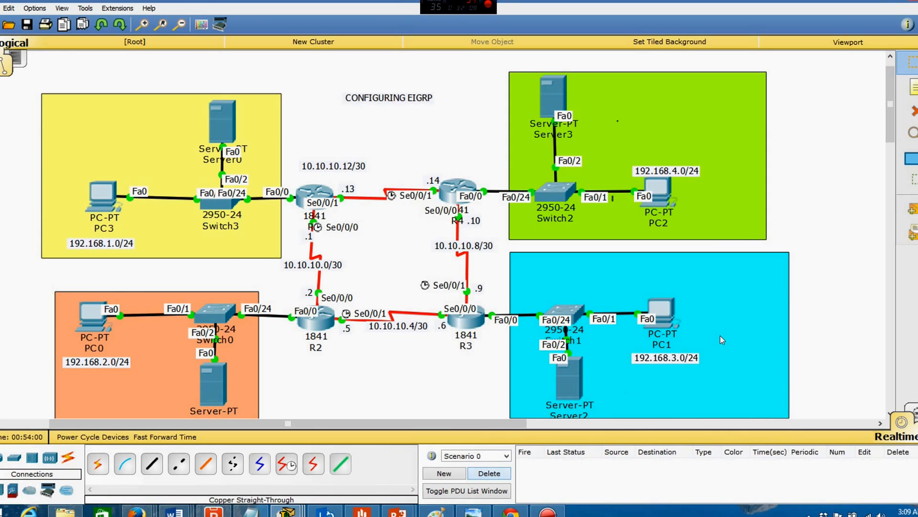
{"action": "left_click", "coordinate": [911, 209]}
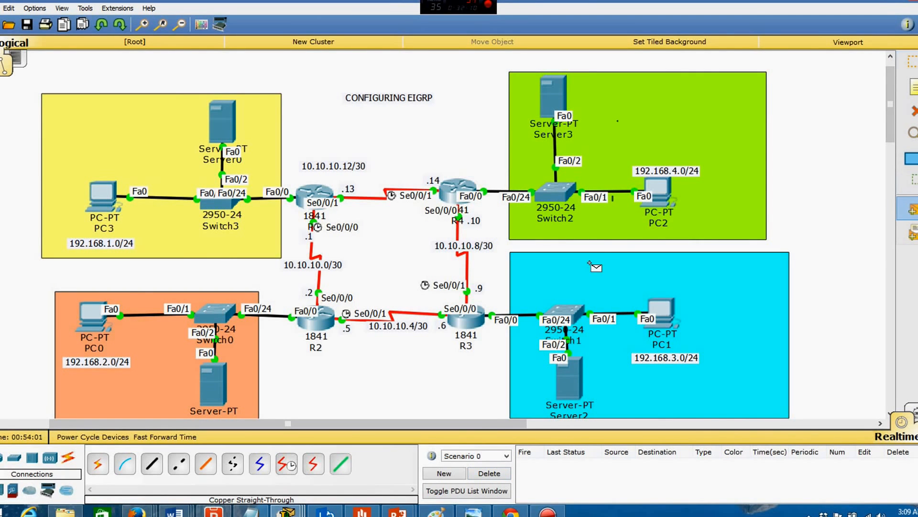
{"action": "left_click", "coordinate": [662, 194]}
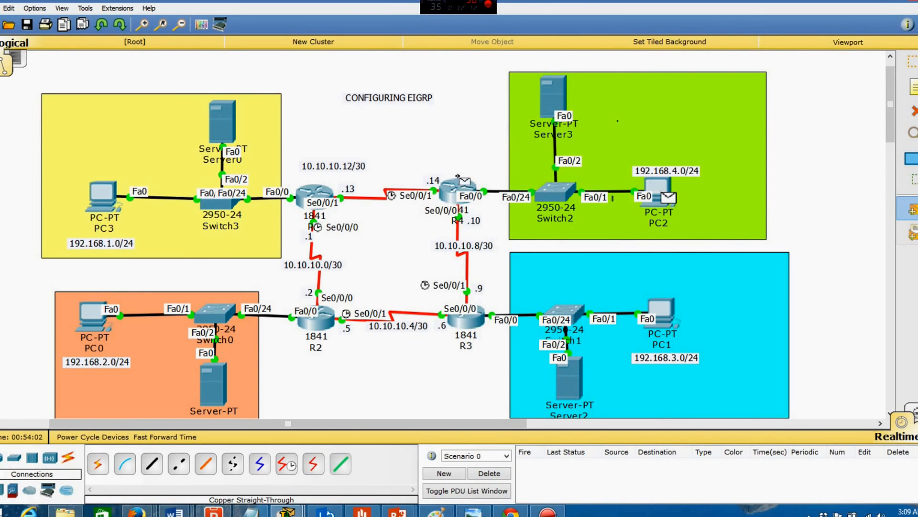
{"action": "left_click", "coordinate": [99, 193]}
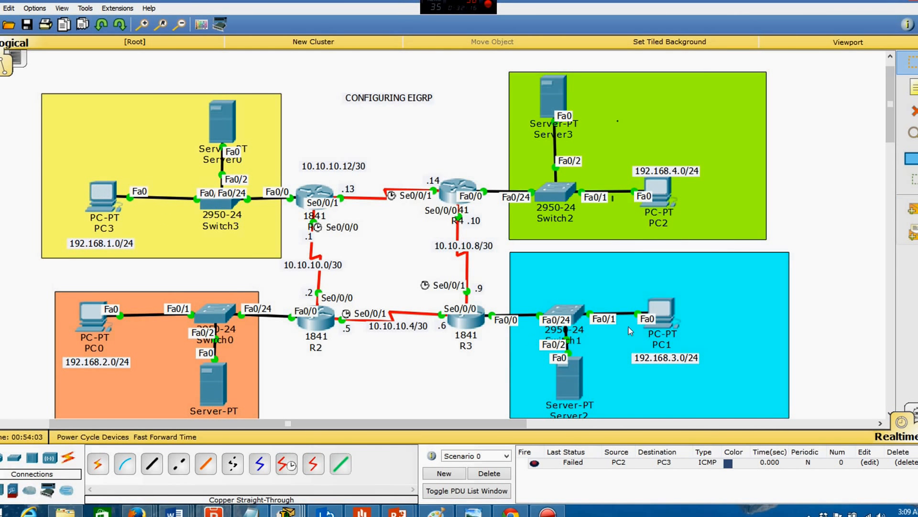
{"action": "left_click", "coordinate": [912, 209]}
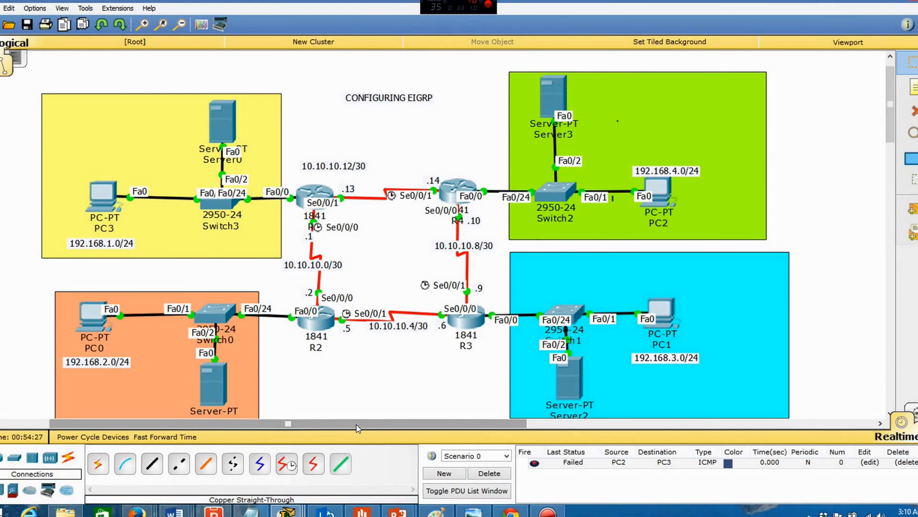
{"action": "left_click", "coordinate": [547, 511]}
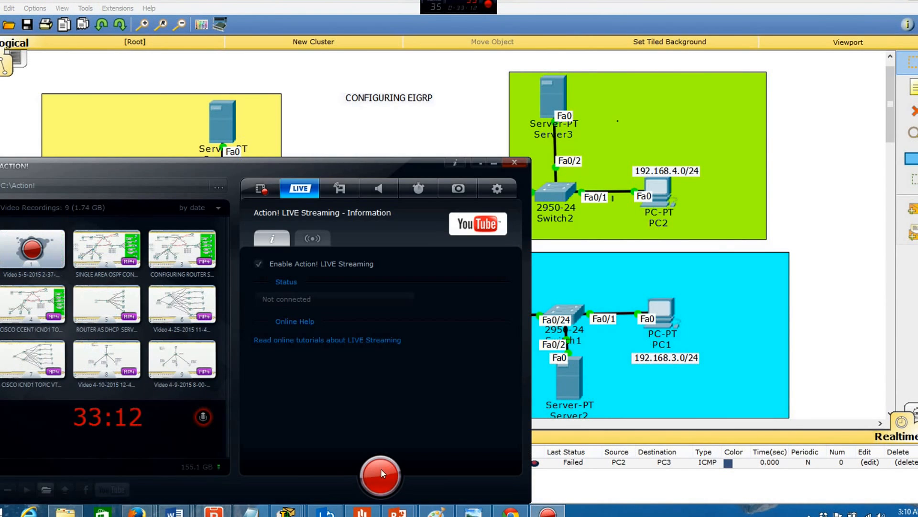